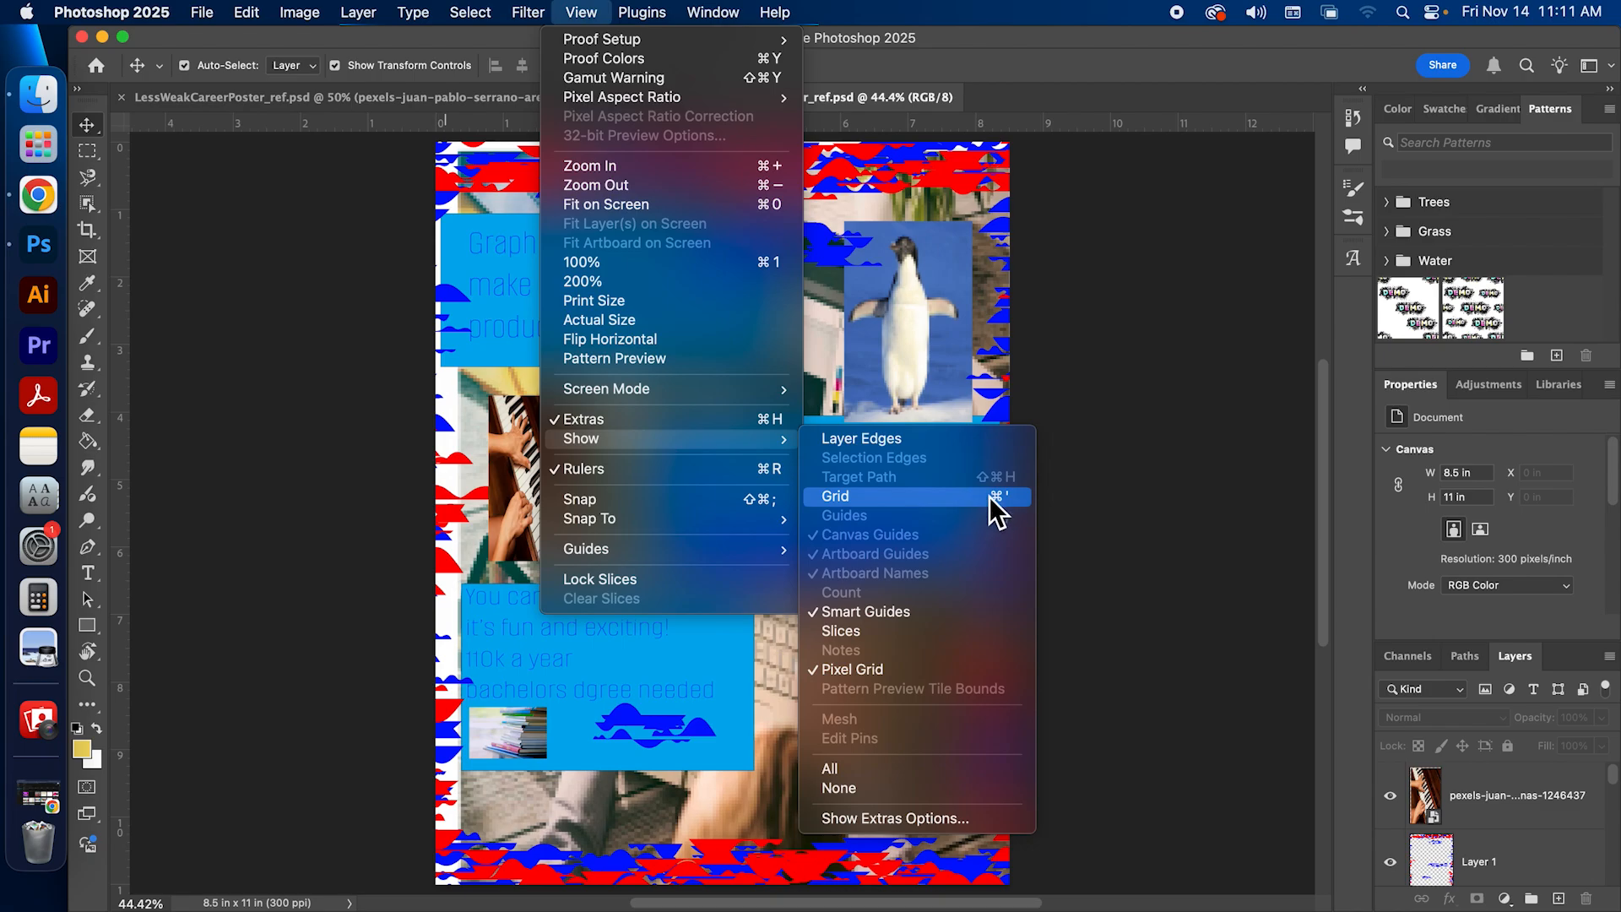
Step: Turn on the grid overlay for the WeakCareerPoster_ref.psd poster
{"action": "left_click", "coordinate": [989, 496]}
{"action": "key", "text": "super+apostrophe"}
{"action": "key", "text": "super+apostrophe"}
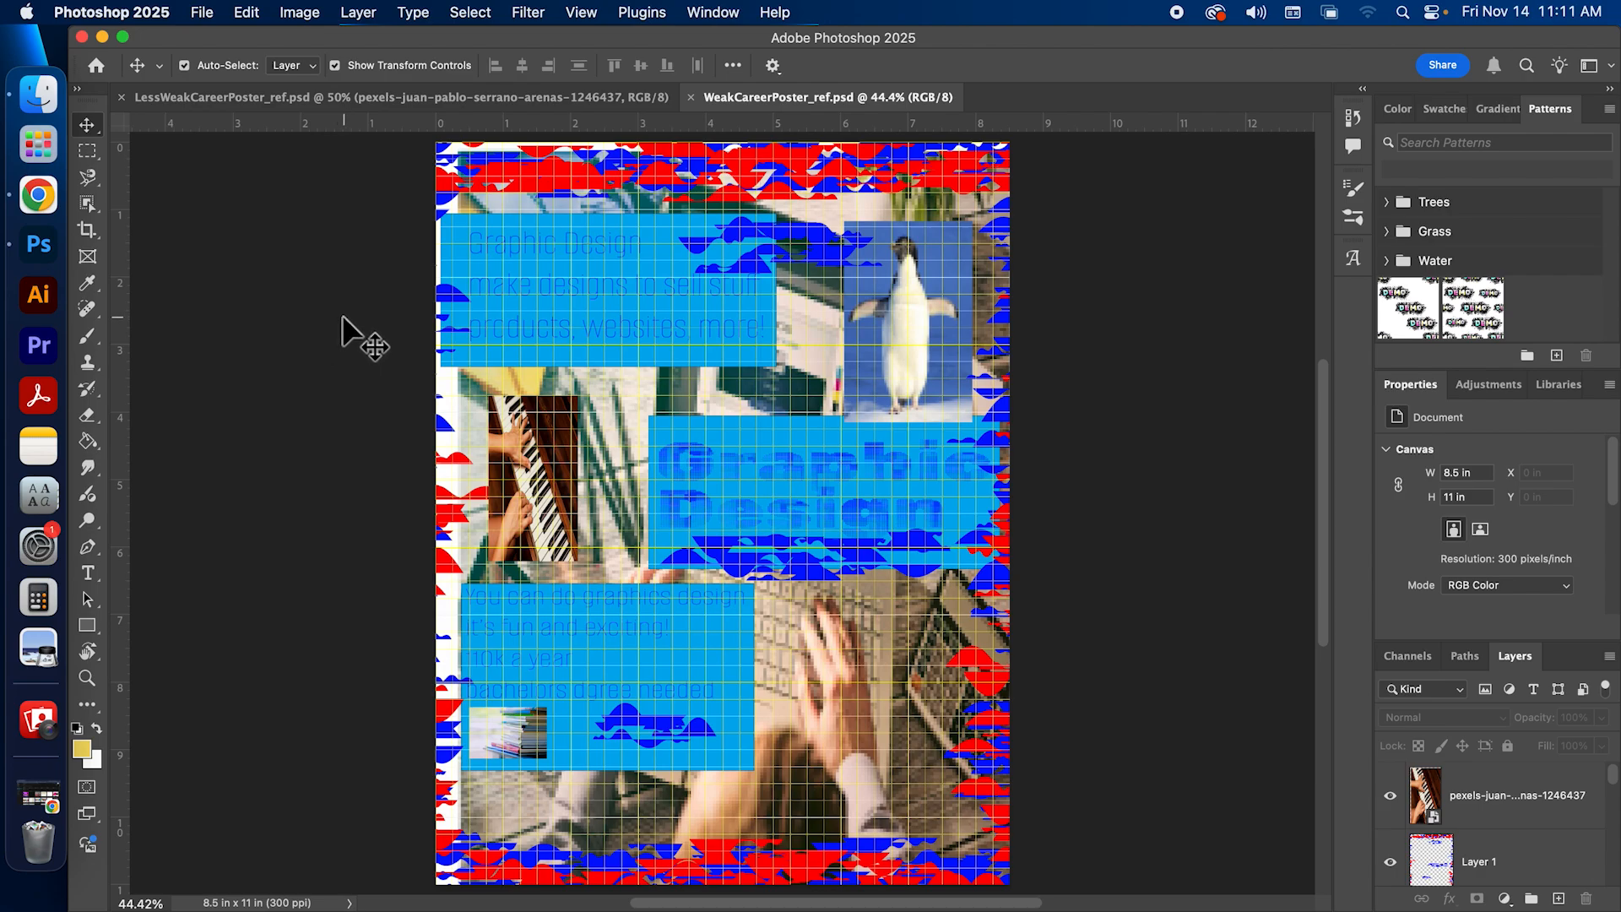
Step: Open the Guides, Grid & Slices settings and choose the solid line style for the grid
{"action": "left_click", "coordinate": [108, 12]}
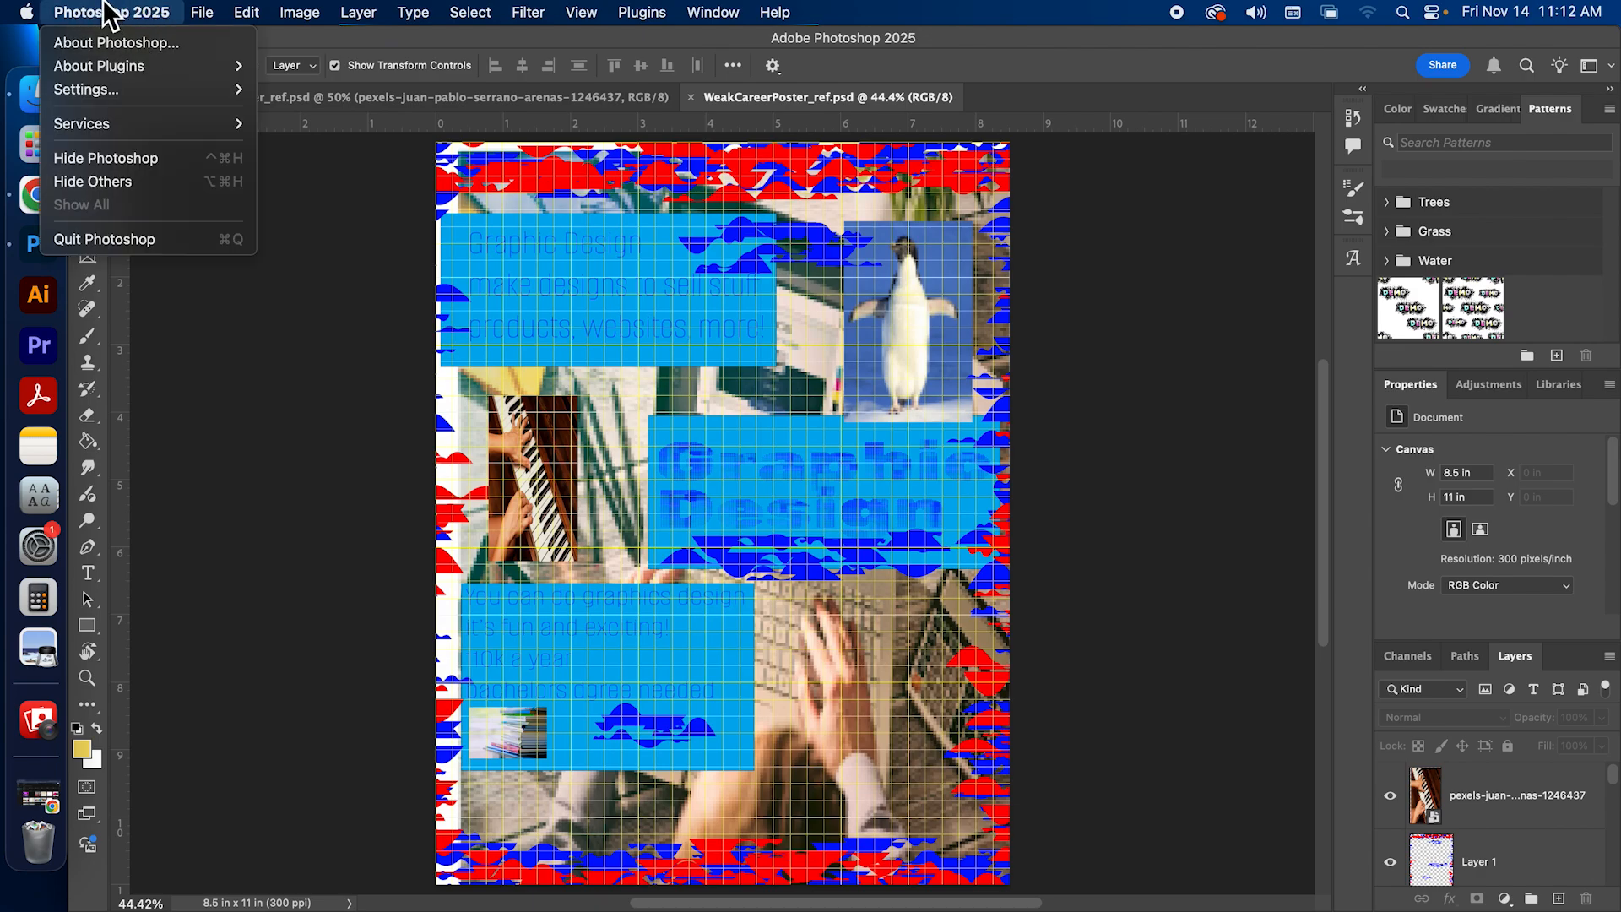
{"action": "mouse_move", "coordinate": [112, 91]}
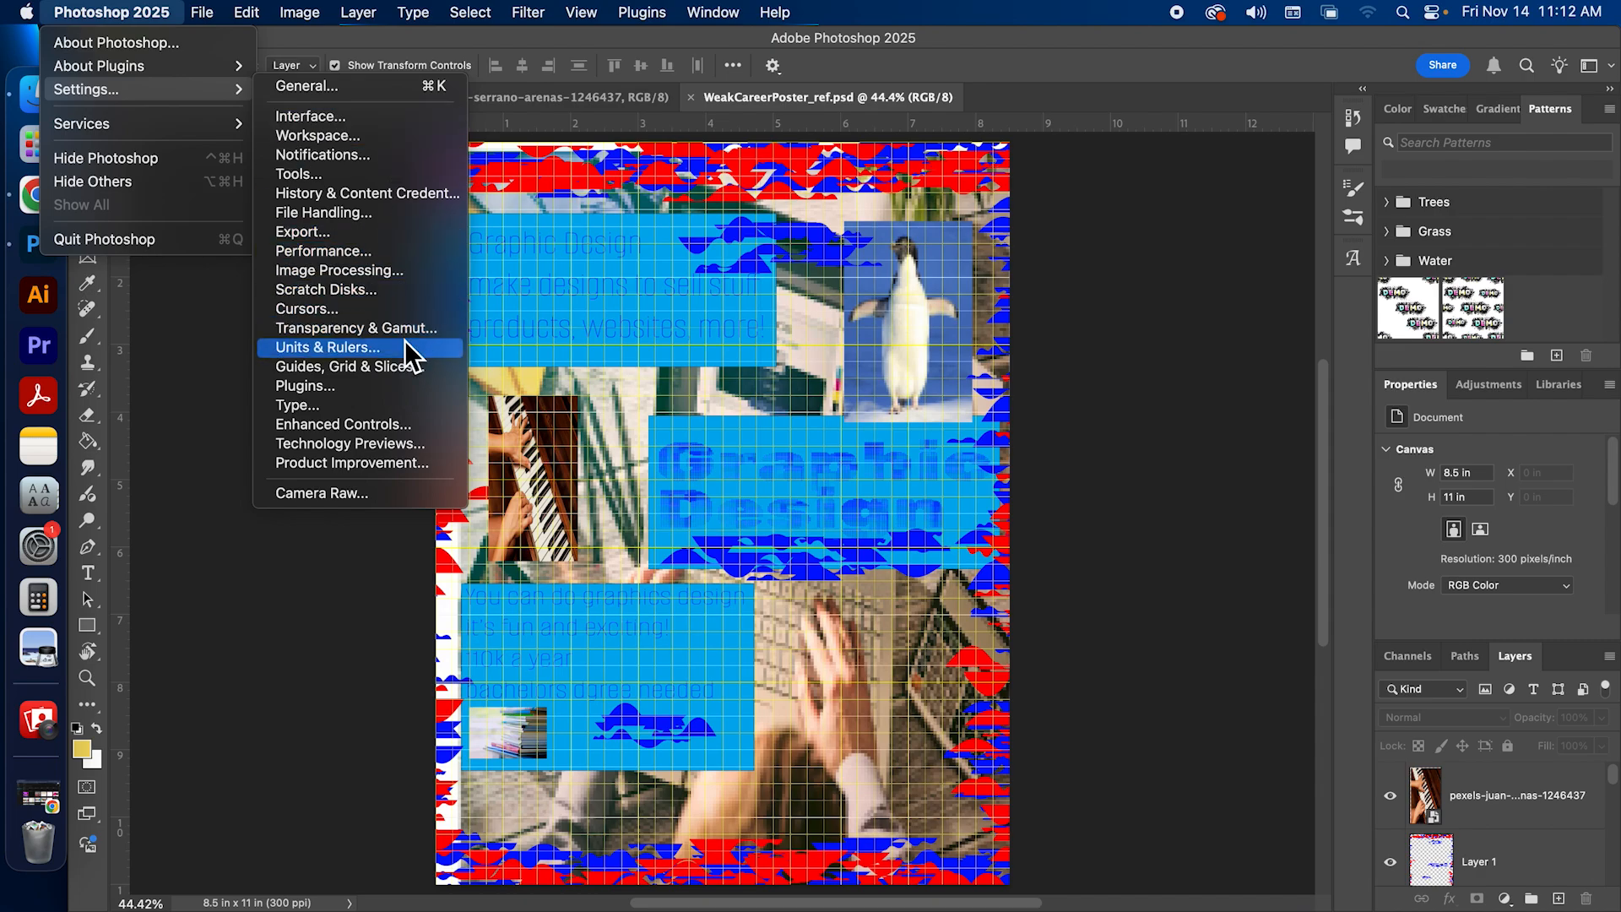
{"action": "left_click", "coordinate": [410, 367]}
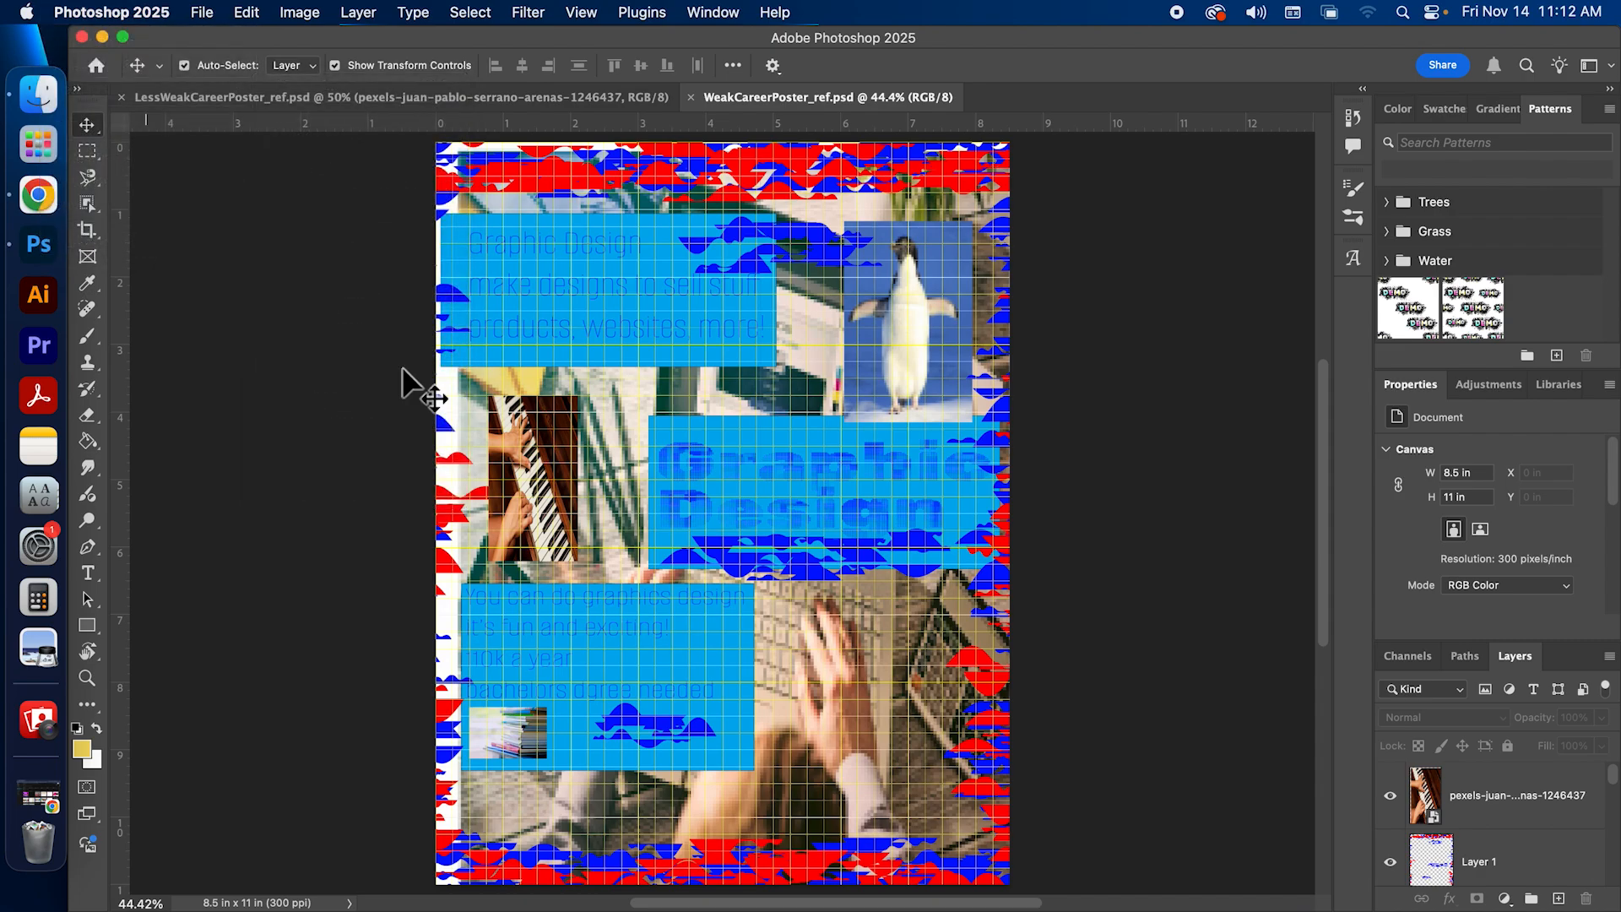
{"action": "left_click_drag", "start_coordinate": [971, 96], "coordinate": [910, 88]}
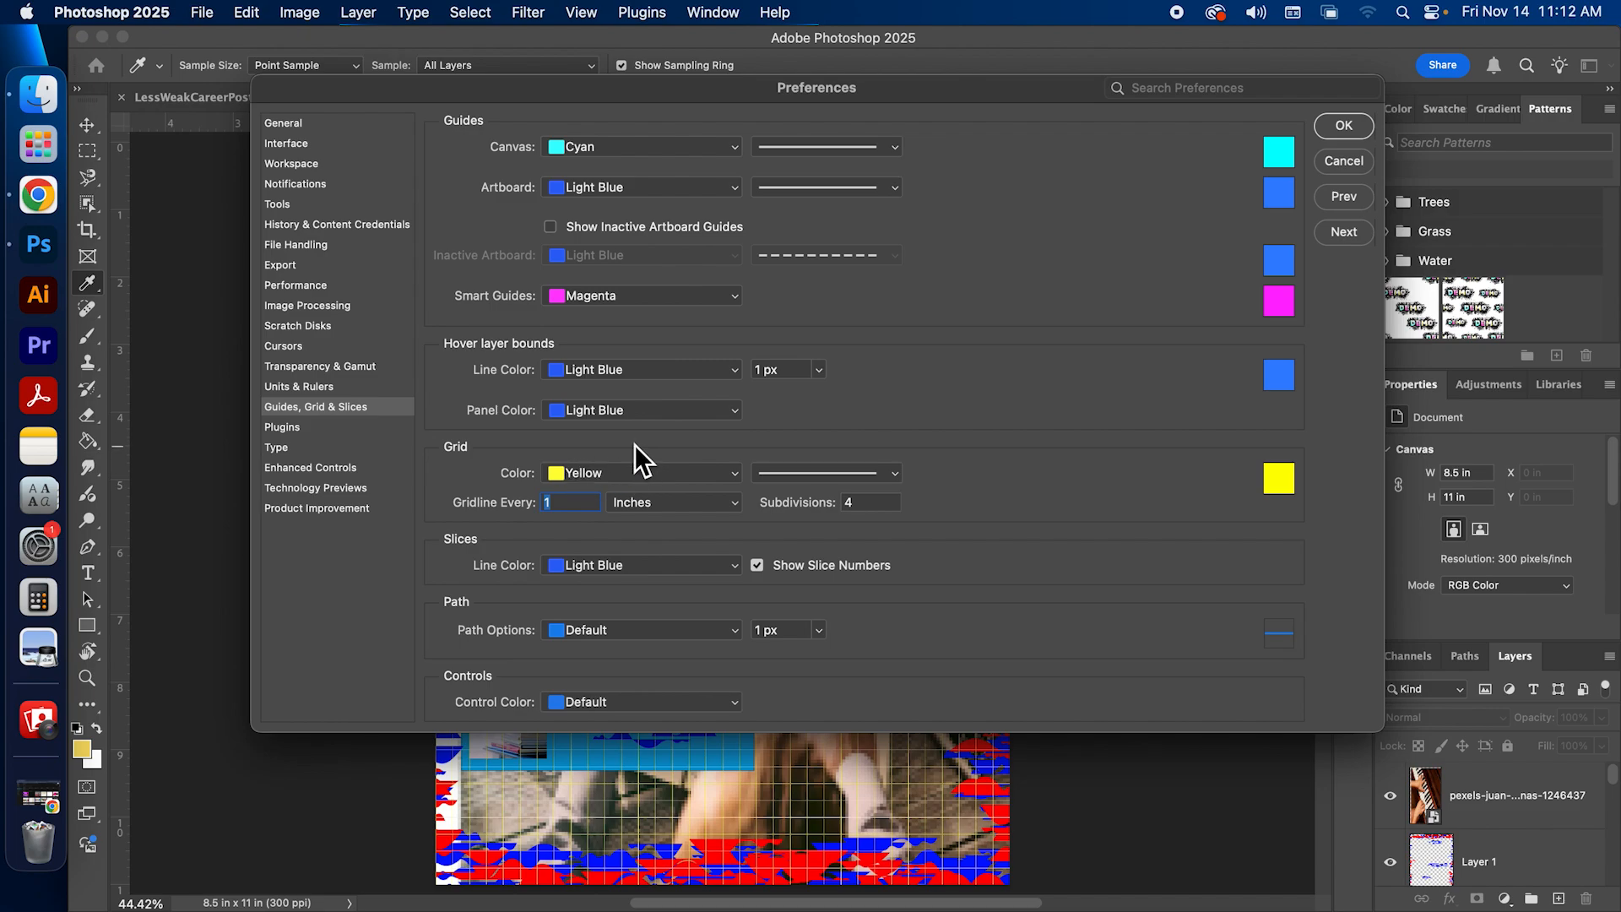
{"action": "left_click", "coordinate": [816, 473]}
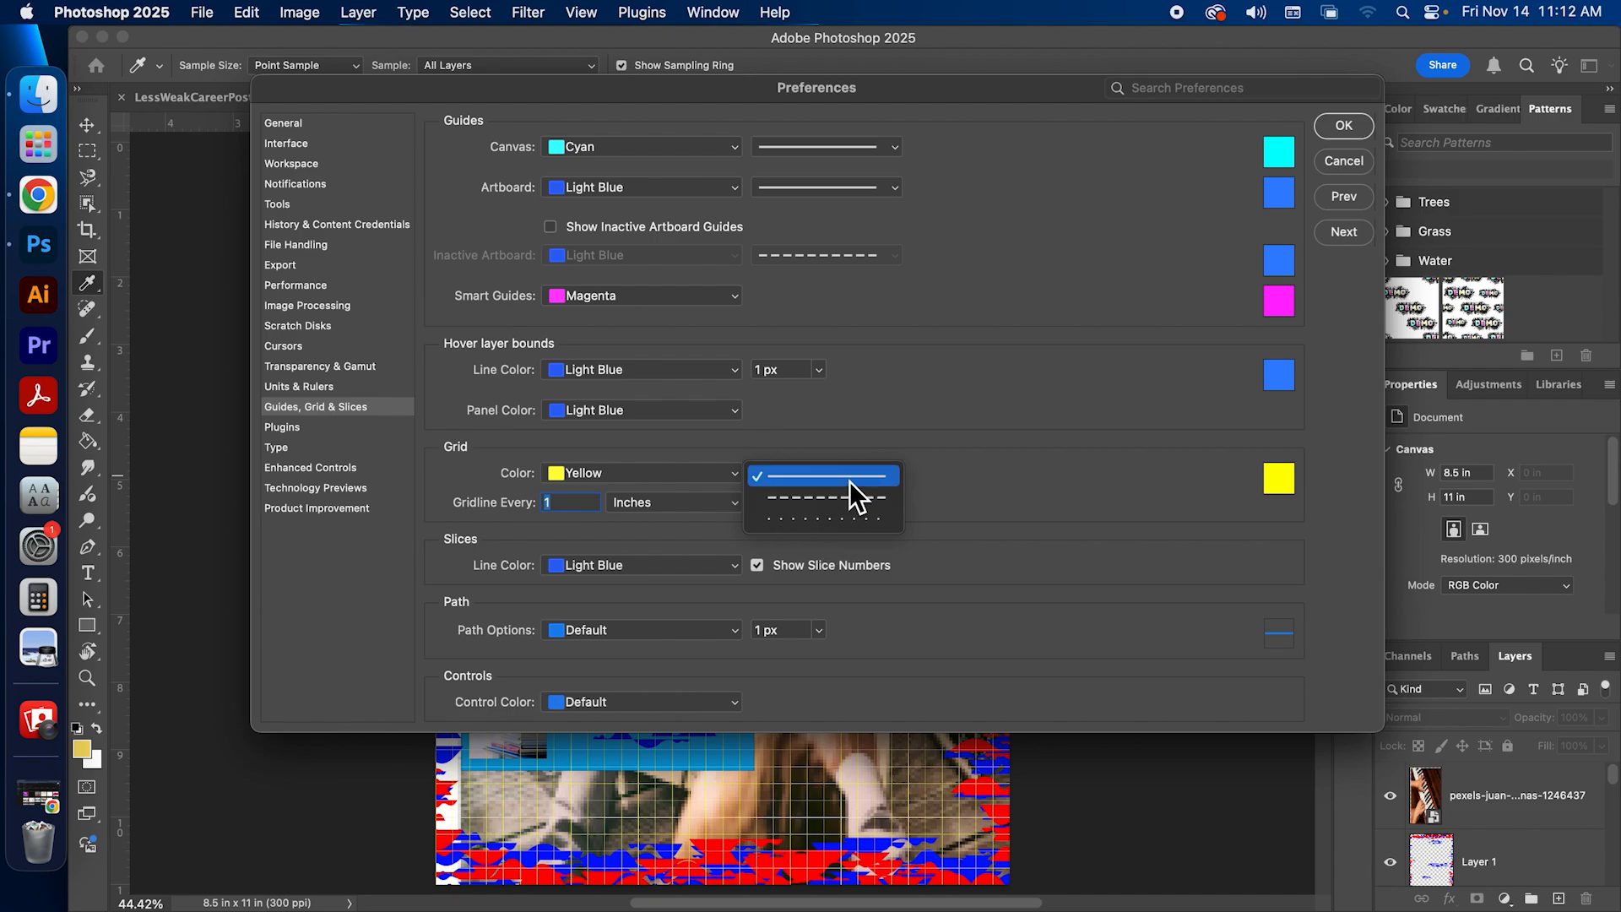
{"action": "left_click", "coordinate": [853, 478]}
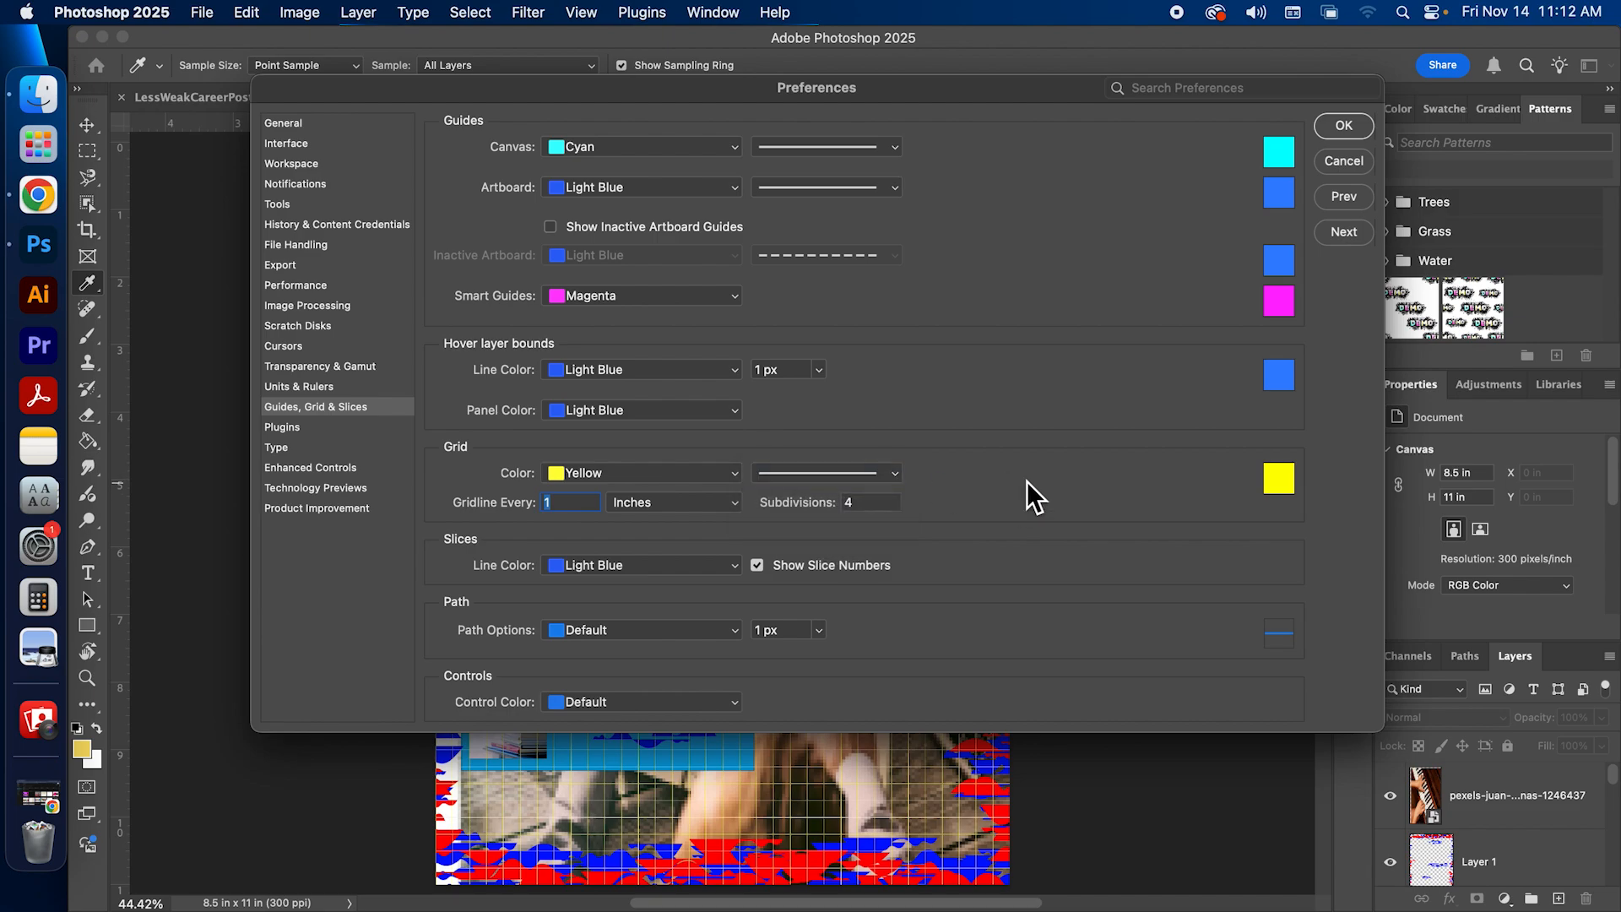
Step: Keep the grid yellow with a gridline every 1 inch and 4 subdivisions, and accept the preferences
{"action": "left_click", "coordinate": [712, 500]}
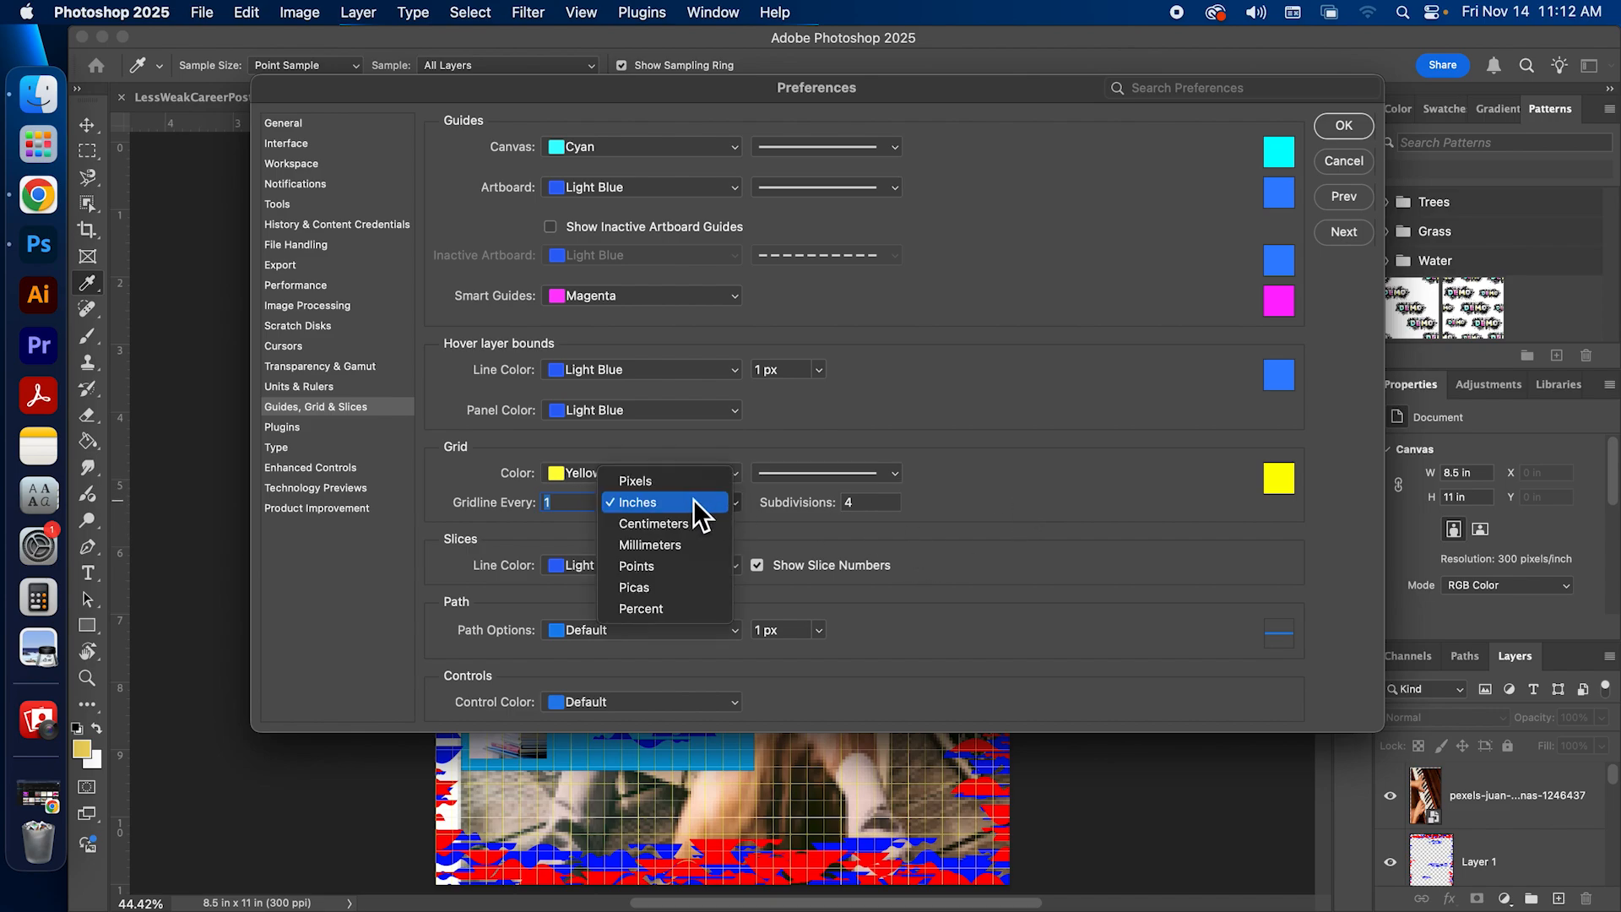
{"action": "left_click", "coordinate": [692, 501]}
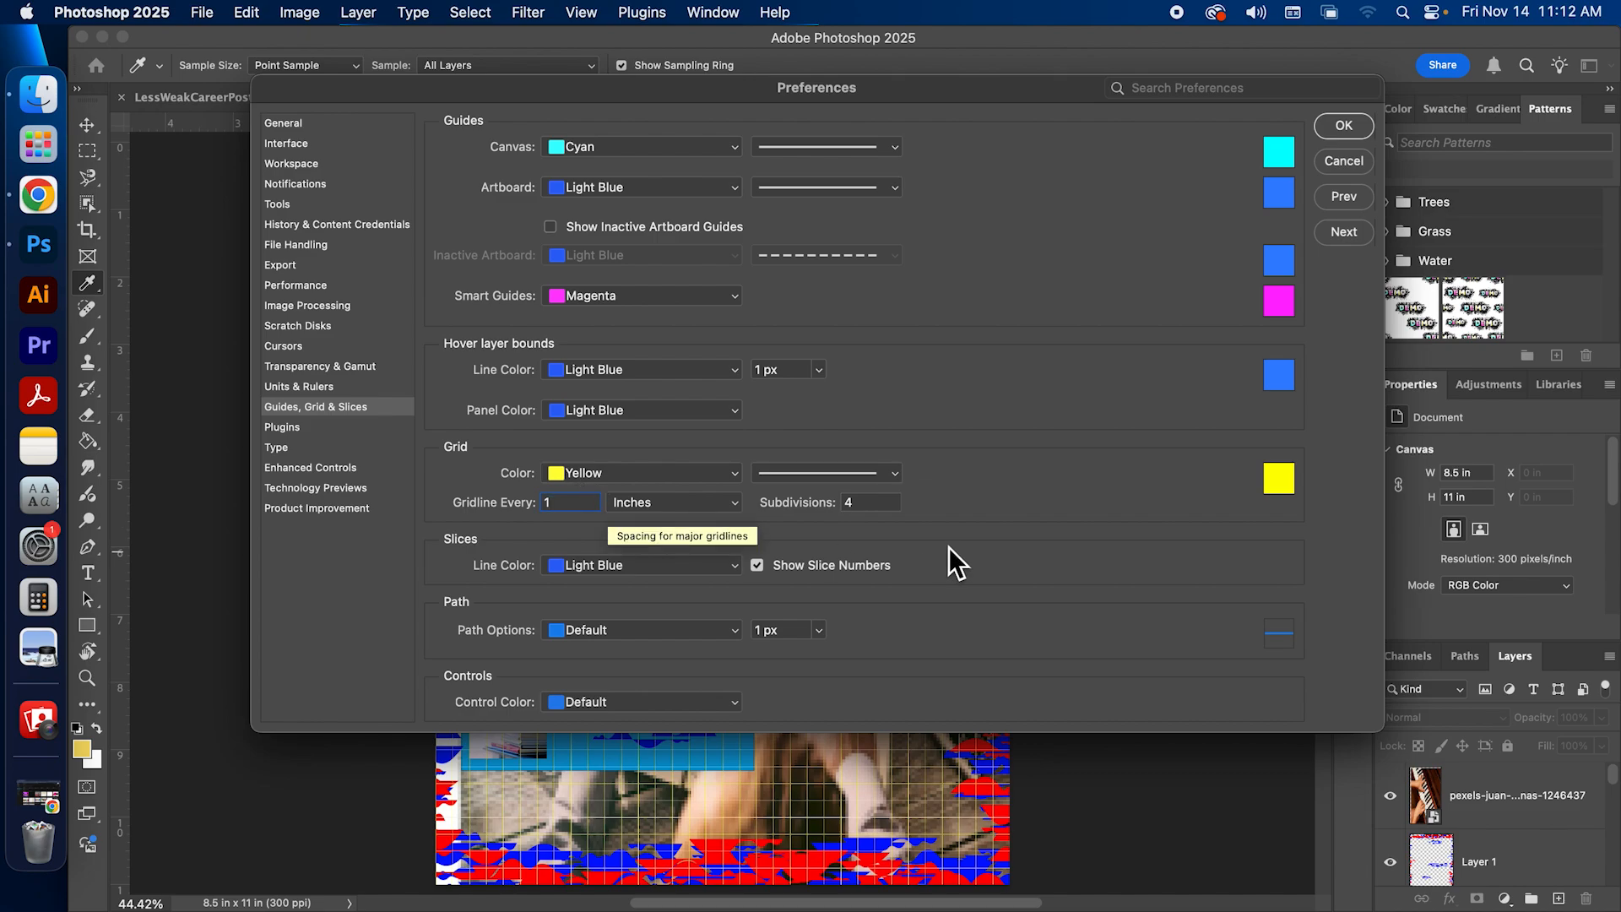
{"action": "left_click", "coordinate": [883, 503]}
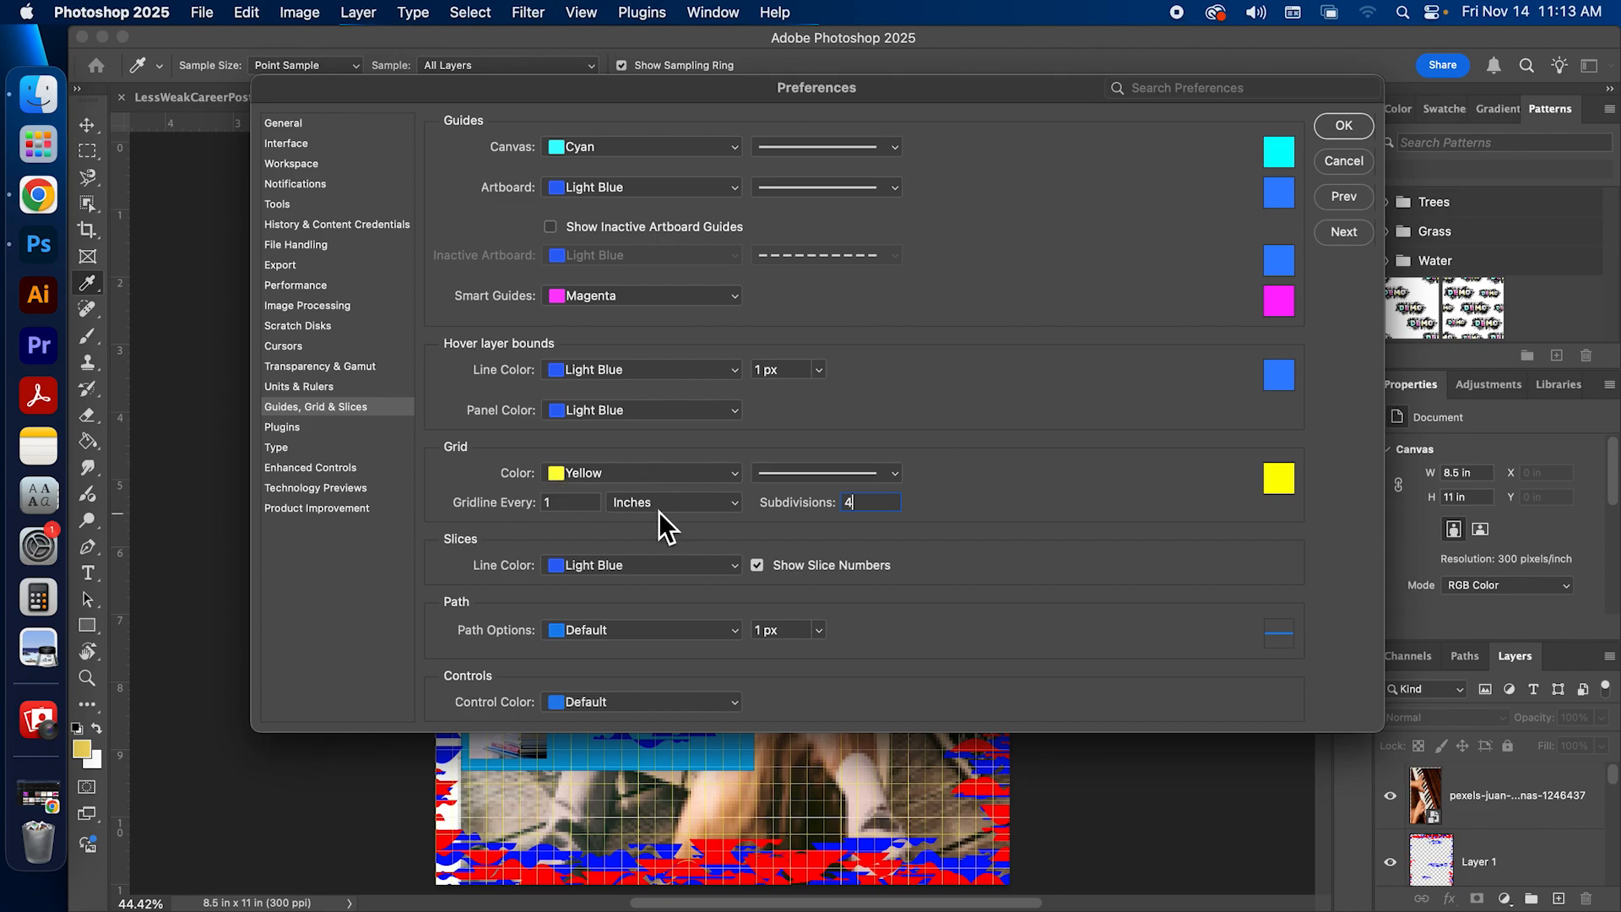
{"action": "scroll", "coordinate": [1172, 476], "scroll_direction": "down", "scroll_amount": 1}
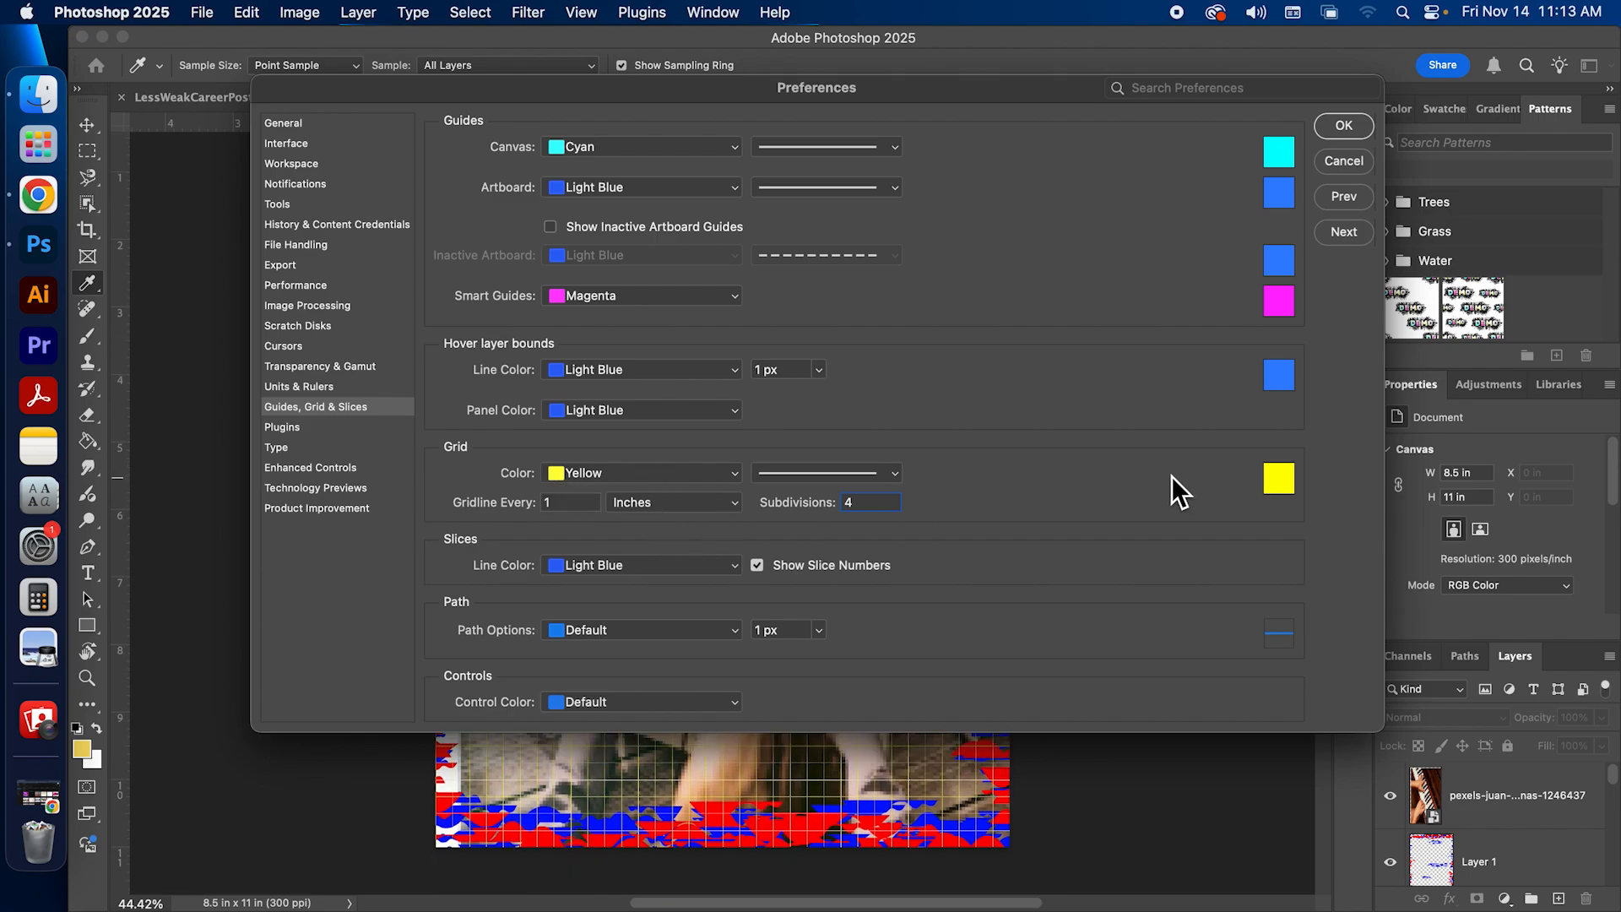
{"action": "left_click", "coordinate": [615, 473]}
{"action": "left_click", "coordinate": [581, 475]}
{"action": "left_click_drag", "start_coordinate": [867, 503], "coordinate": [702, 512]}
{"action": "left_click", "coordinate": [1330, 120]}
Step: Examine the grid up close on the poster and compare its layout alignment with LessWeakCareerPoster_ref.psd
{"action": "scroll", "coordinate": [880, 662], "scroll_direction": "up", "scroll_amount": 10}
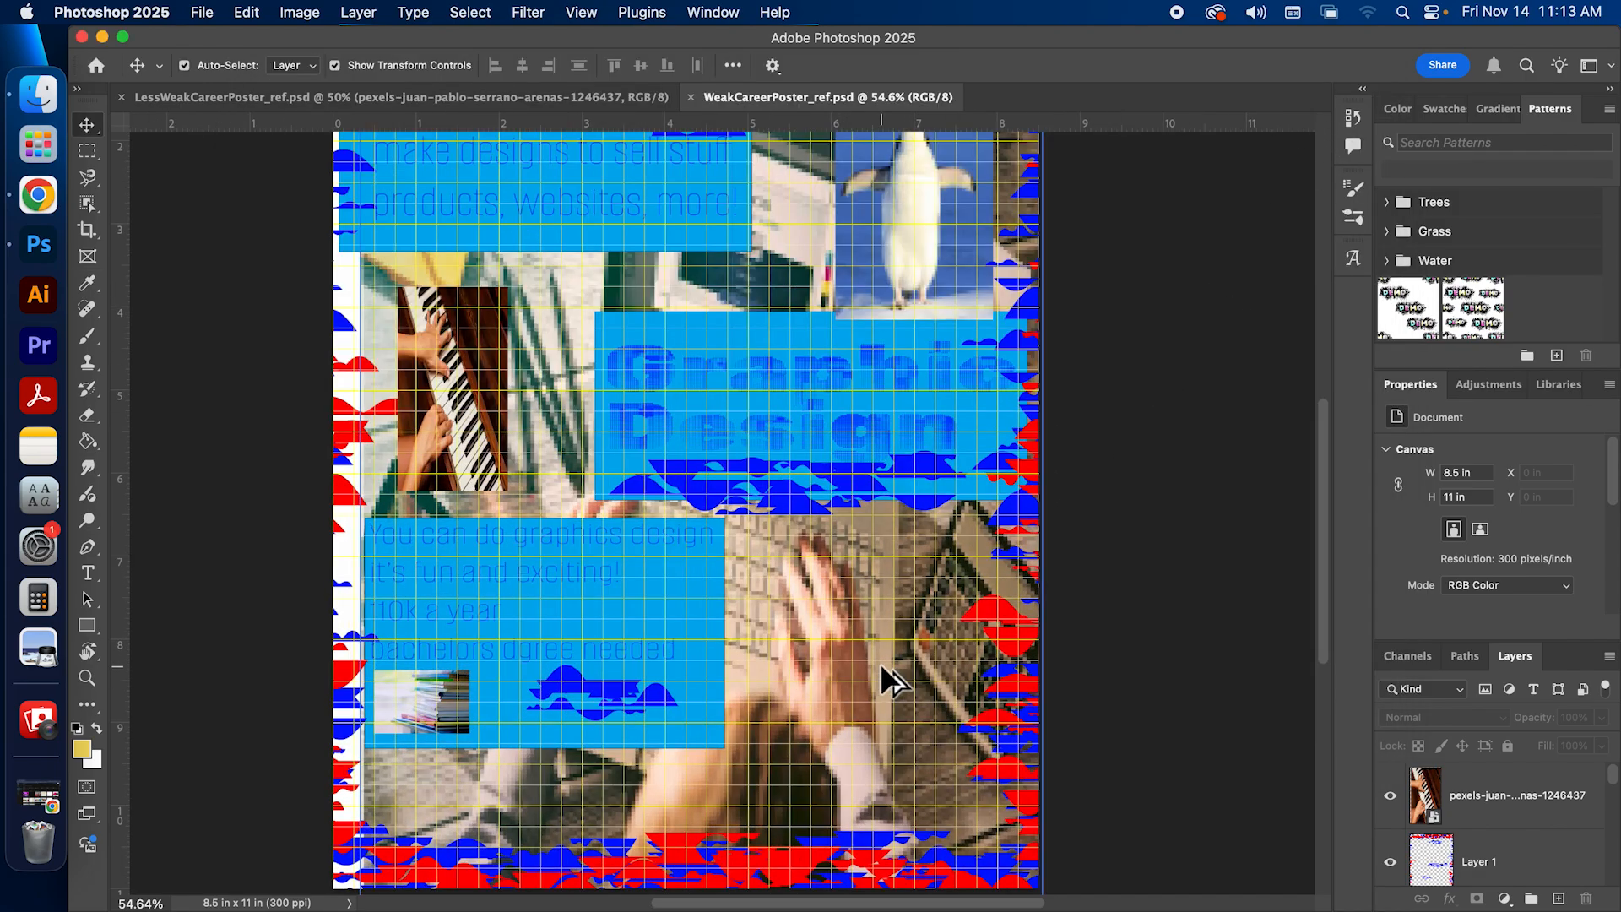
{"action": "scroll", "coordinate": [880, 662], "scroll_direction": "up", "scroll_amount": 2}
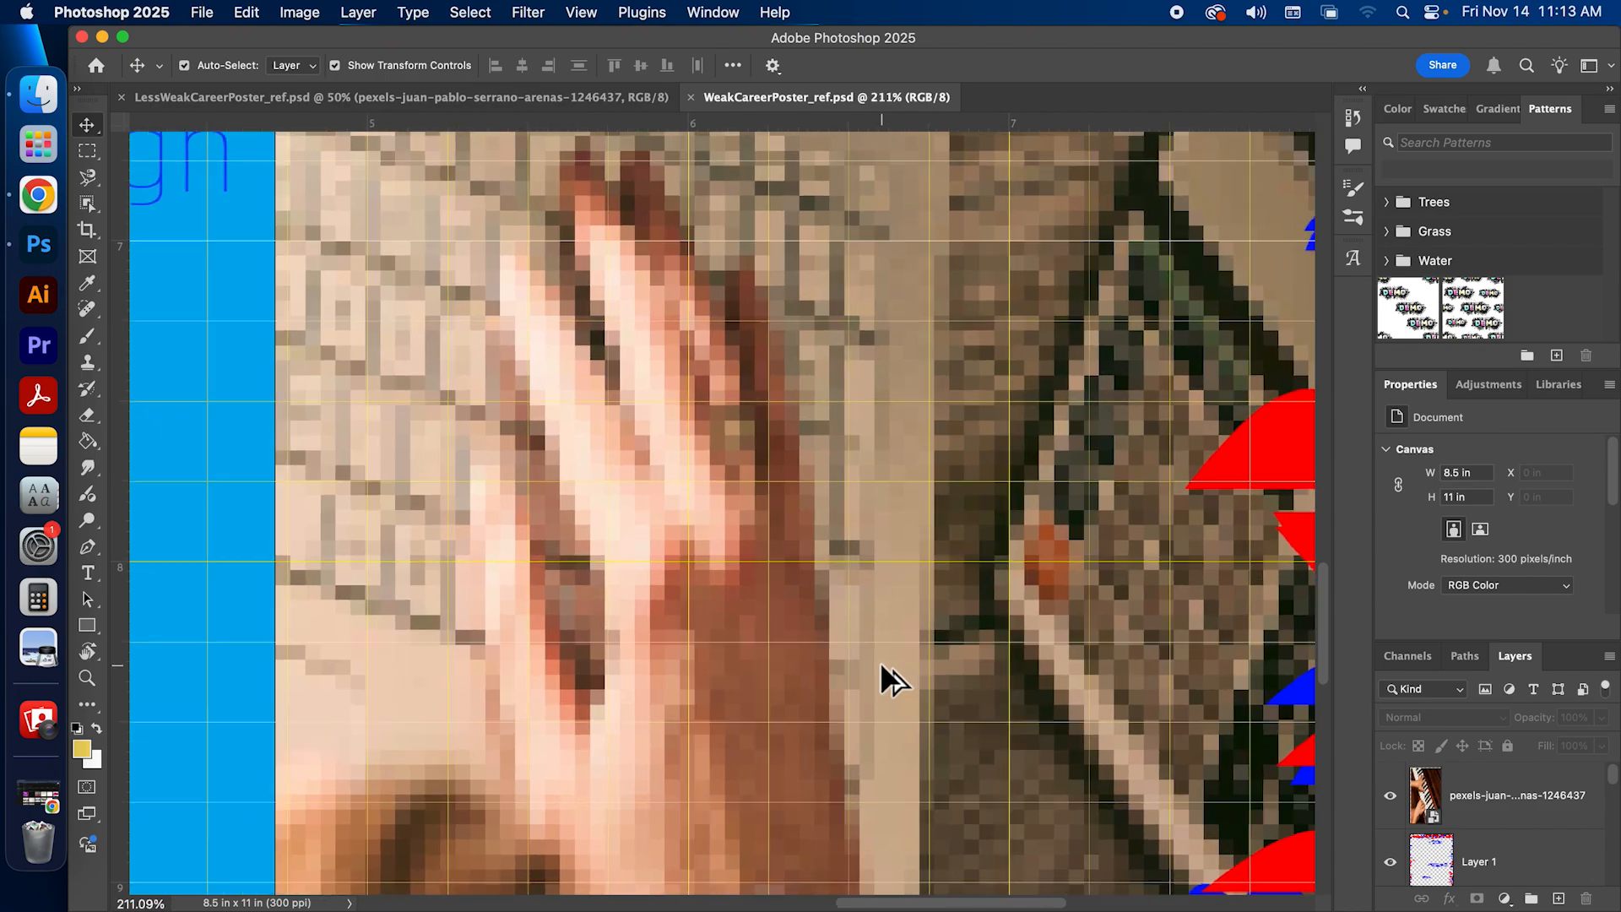
{"action": "scroll", "coordinate": [880, 661], "scroll_direction": "down", "scroll_amount": 5}
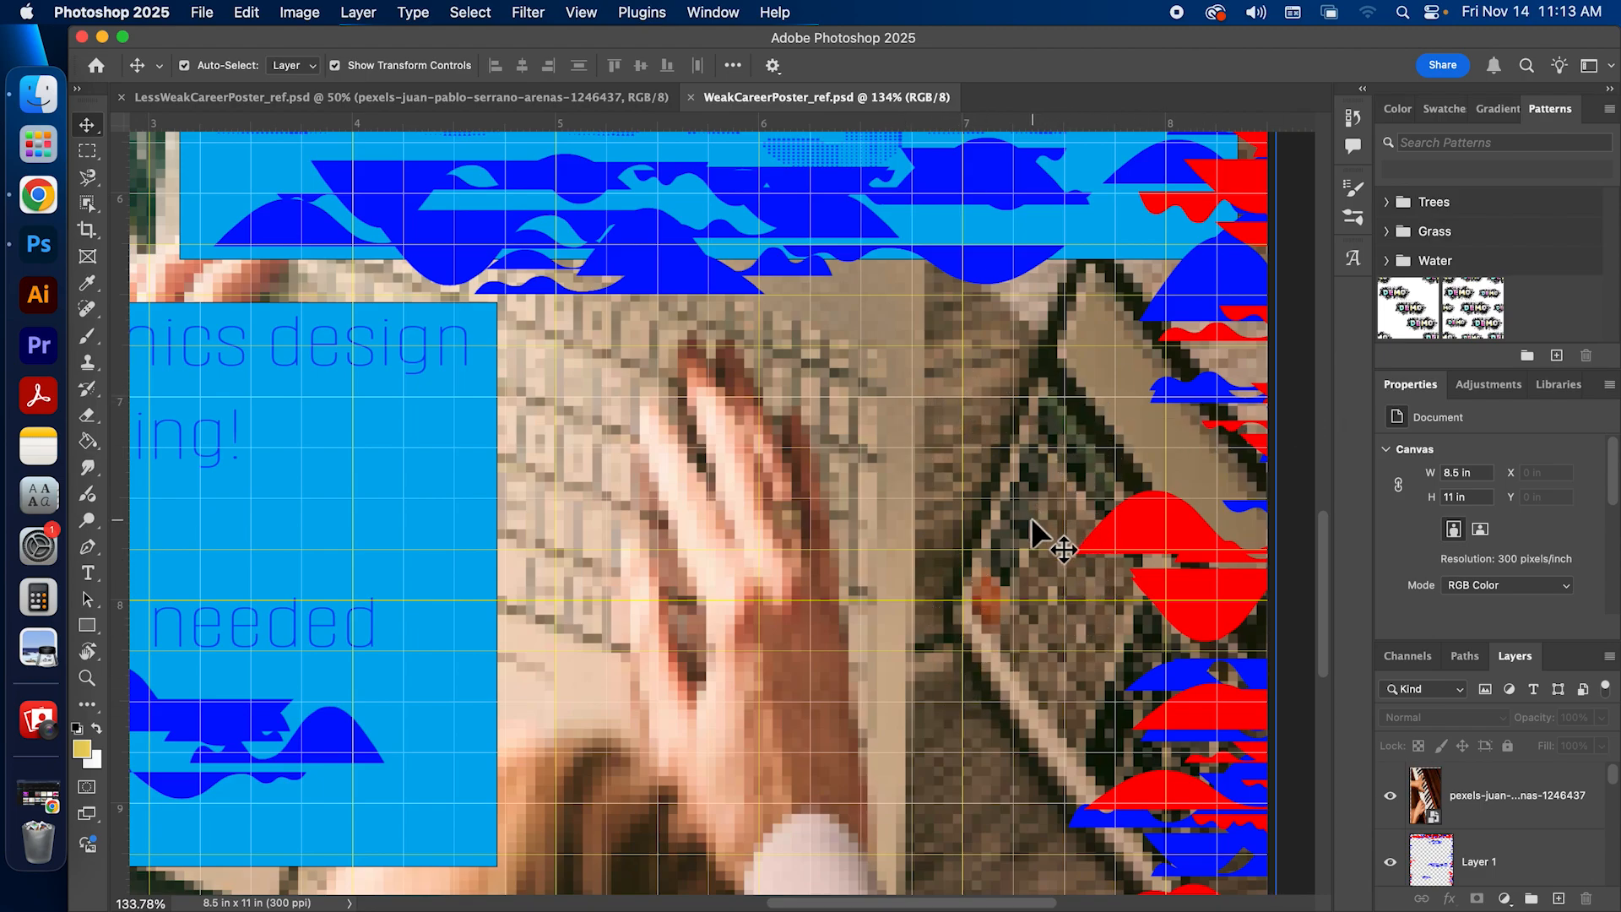
{"action": "key", "text": "super+0"}
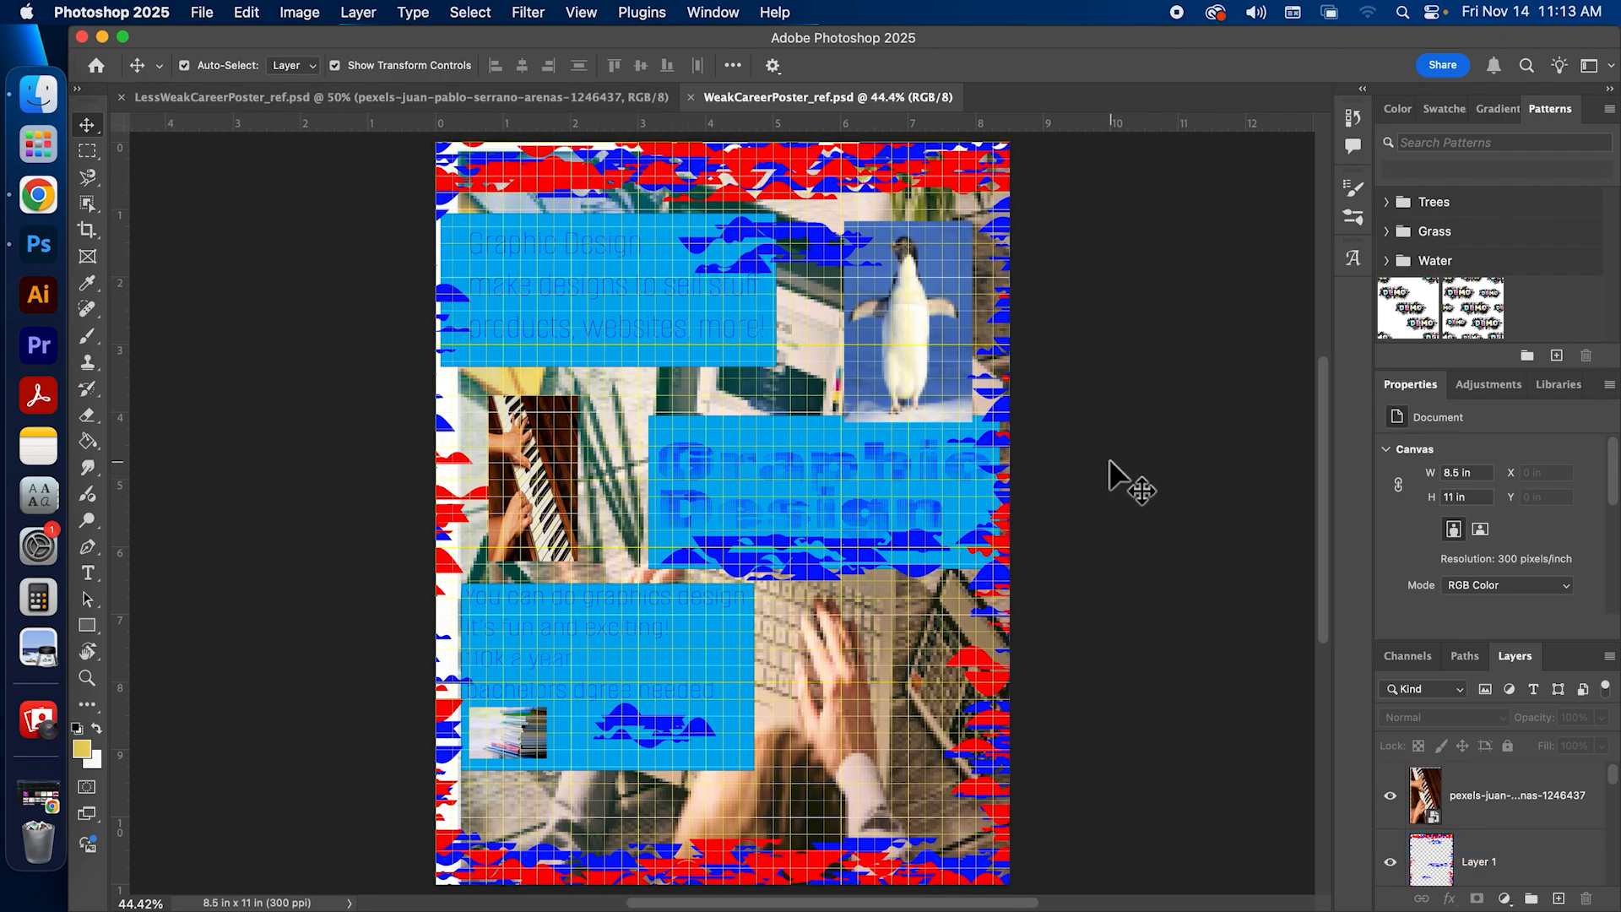
{"action": "left_click_drag", "start_coordinate": [279, 98], "coordinate": [841, 96]}
{"action": "left_click", "coordinate": [509, 92]}
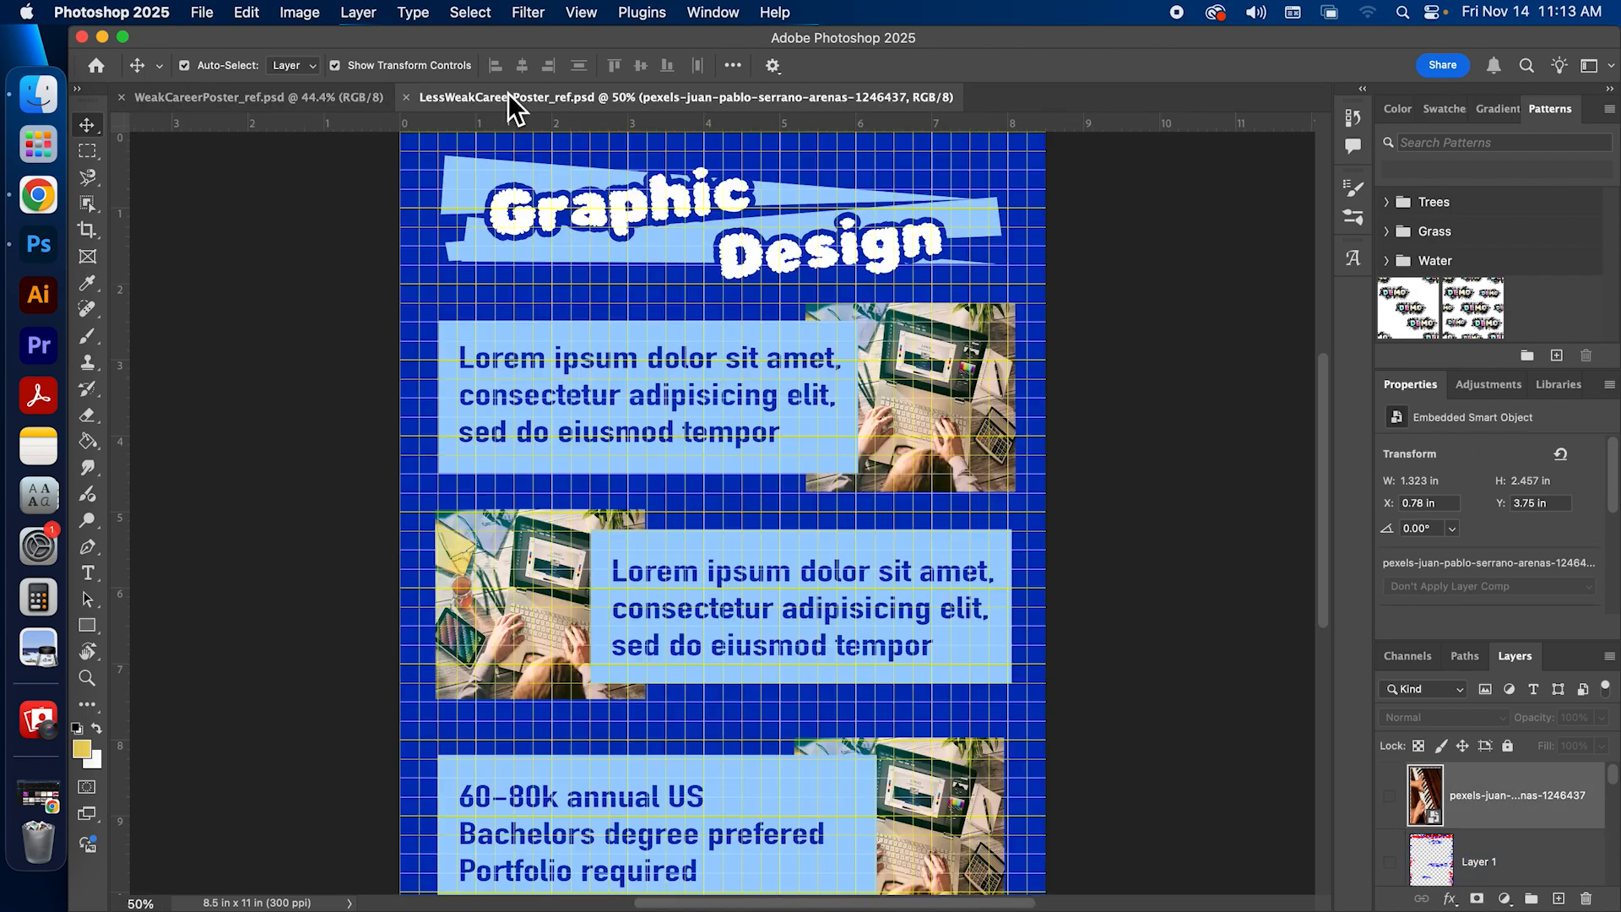
{"action": "key", "text": "super+minus"}
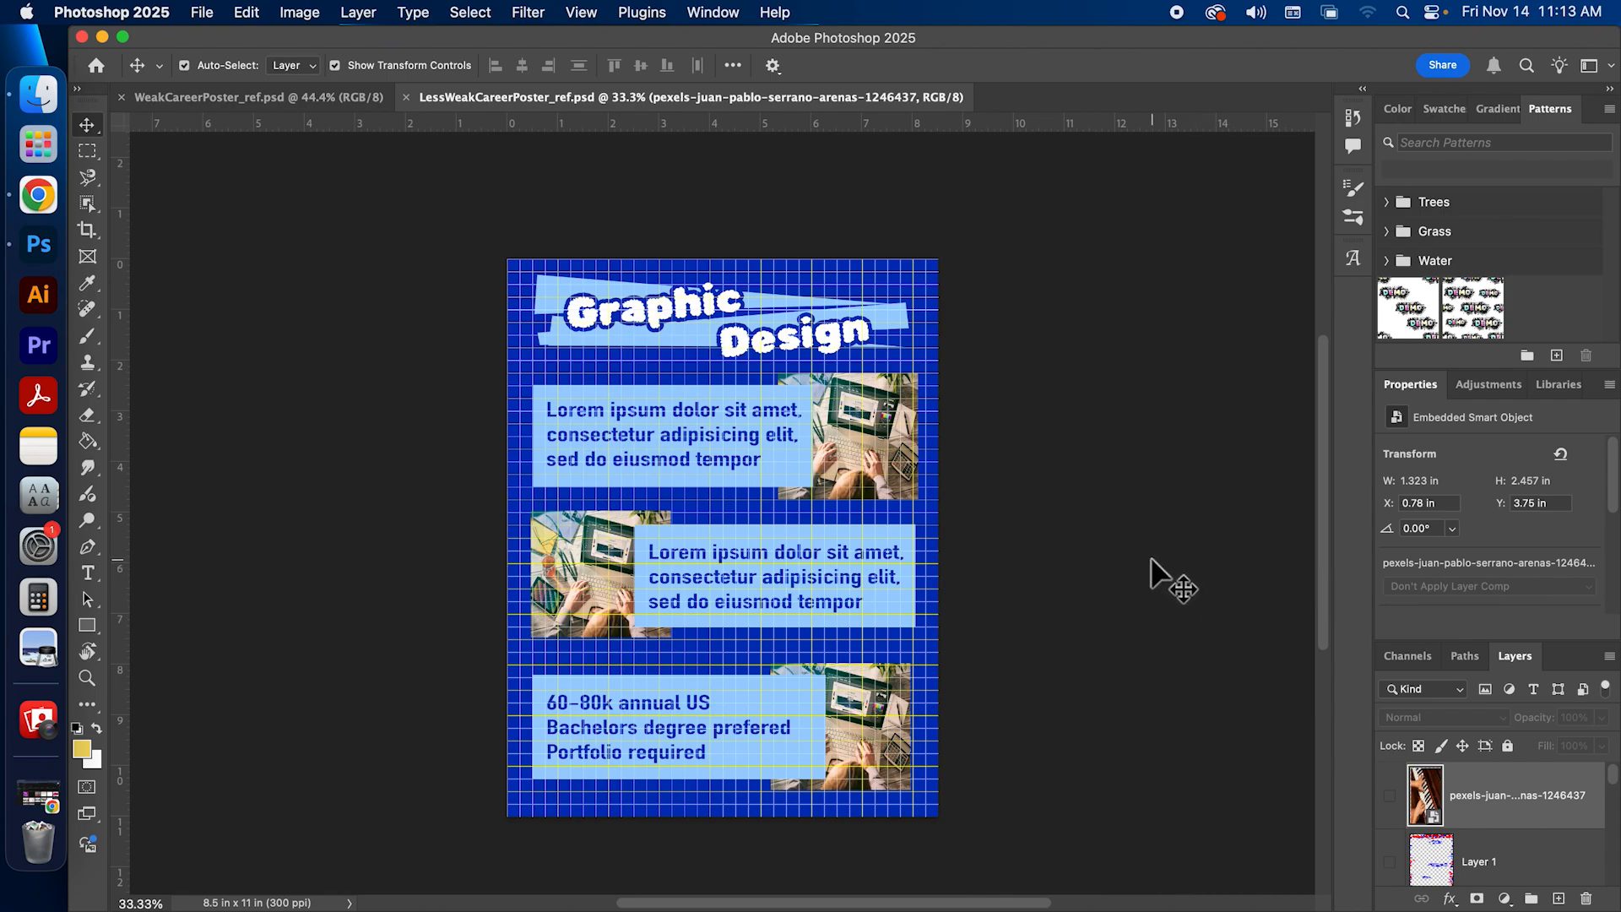
{"action": "left_click", "coordinate": [292, 96]}
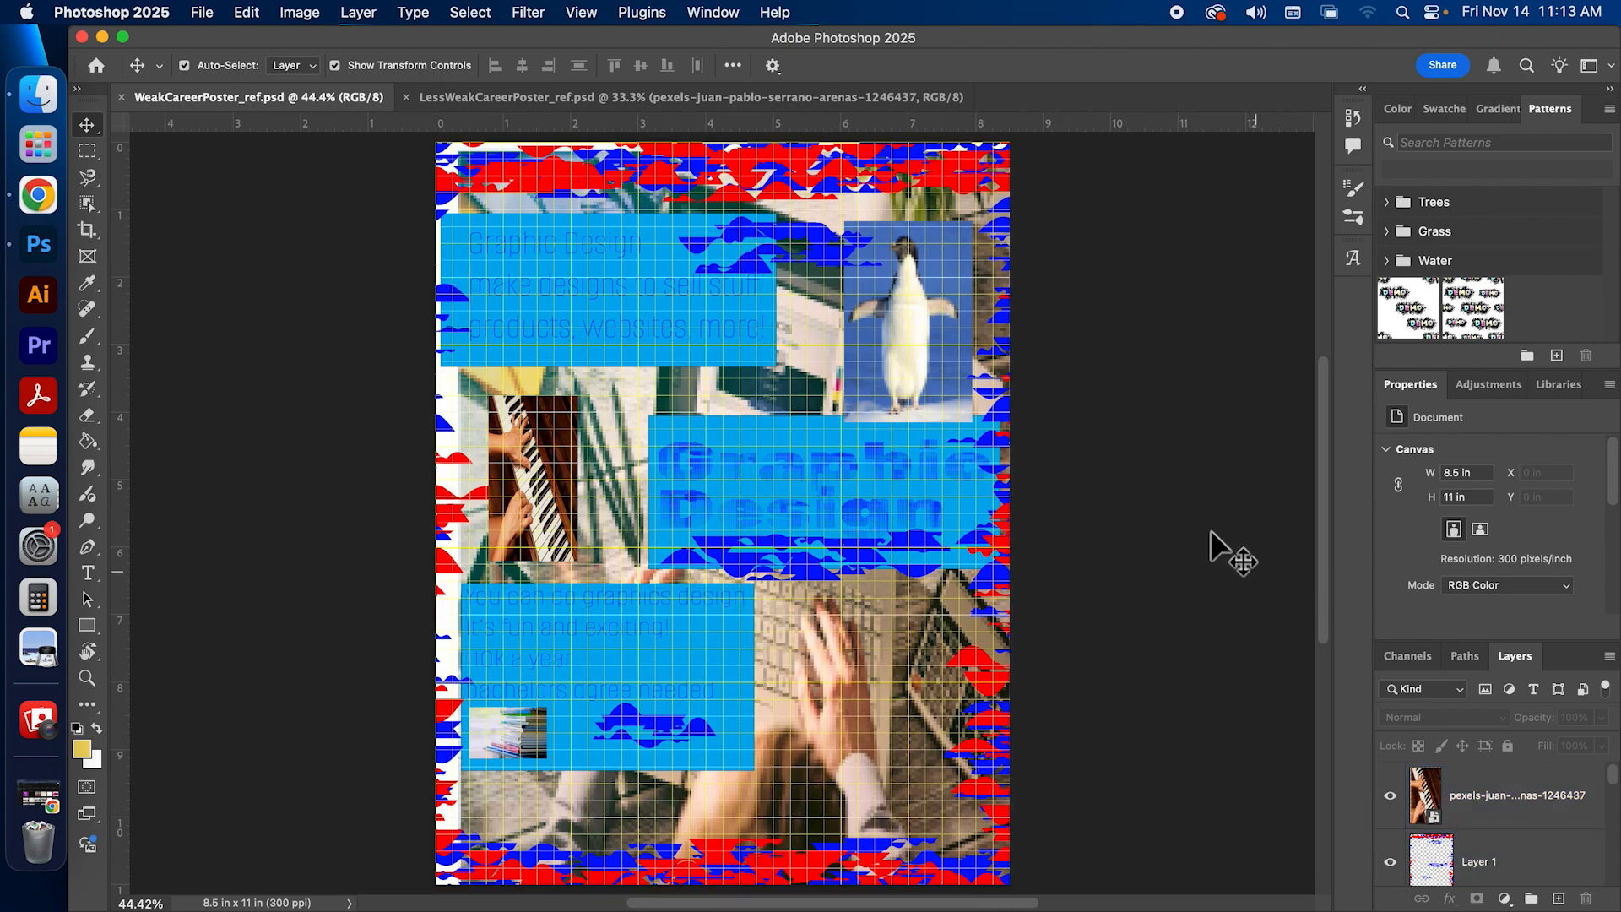
{"action": "left_click", "coordinate": [816, 97]}
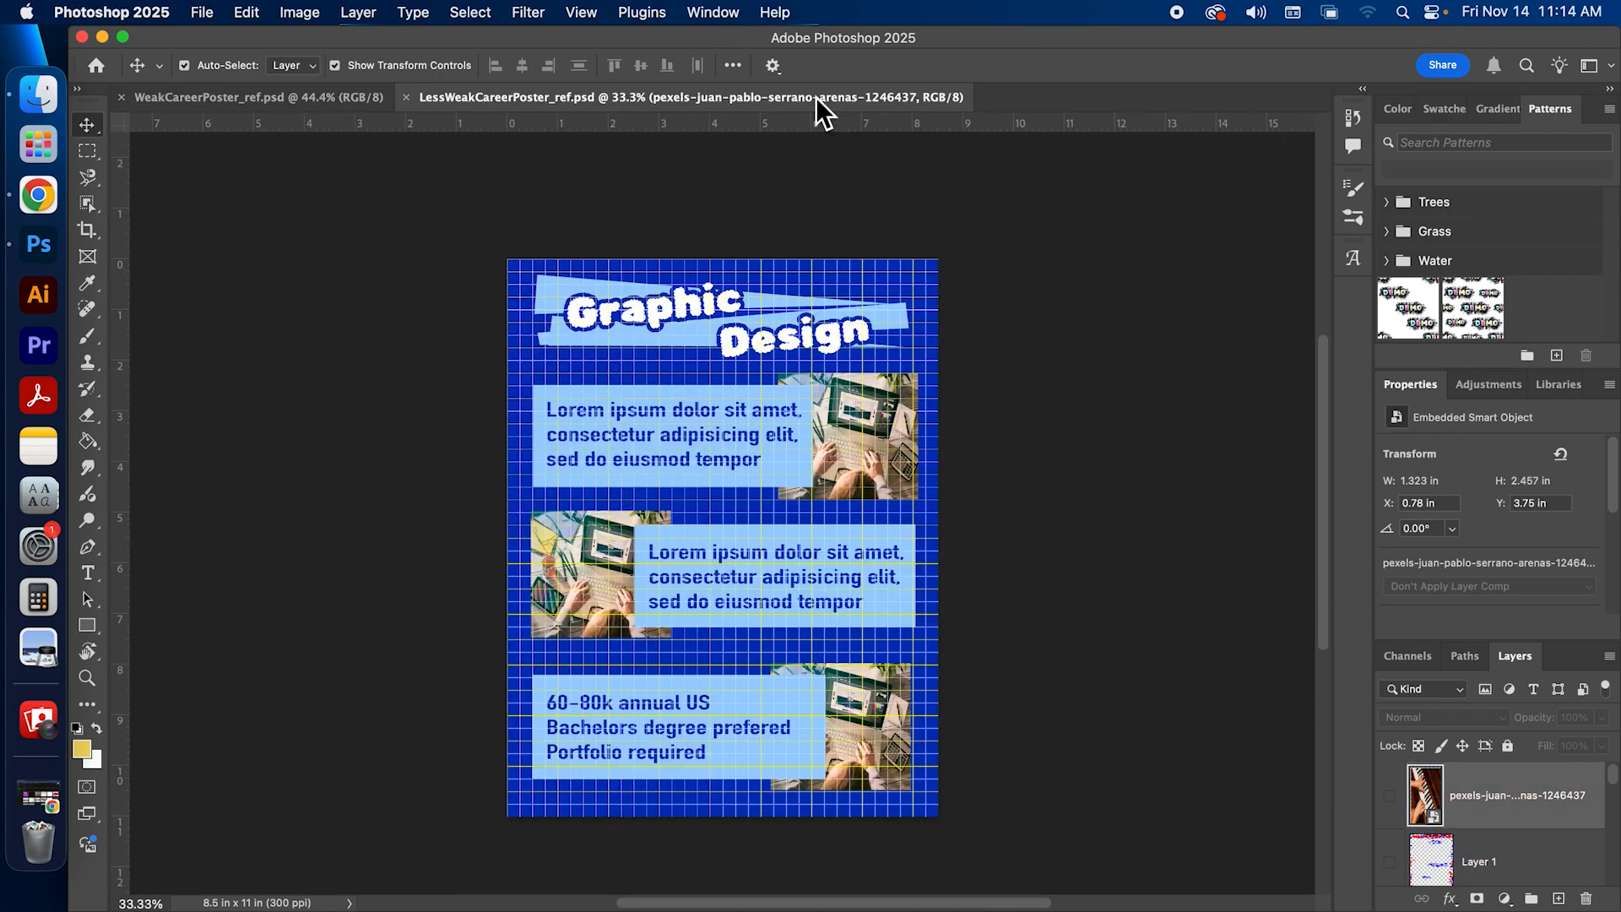
{"action": "left_click", "coordinate": [227, 98]}
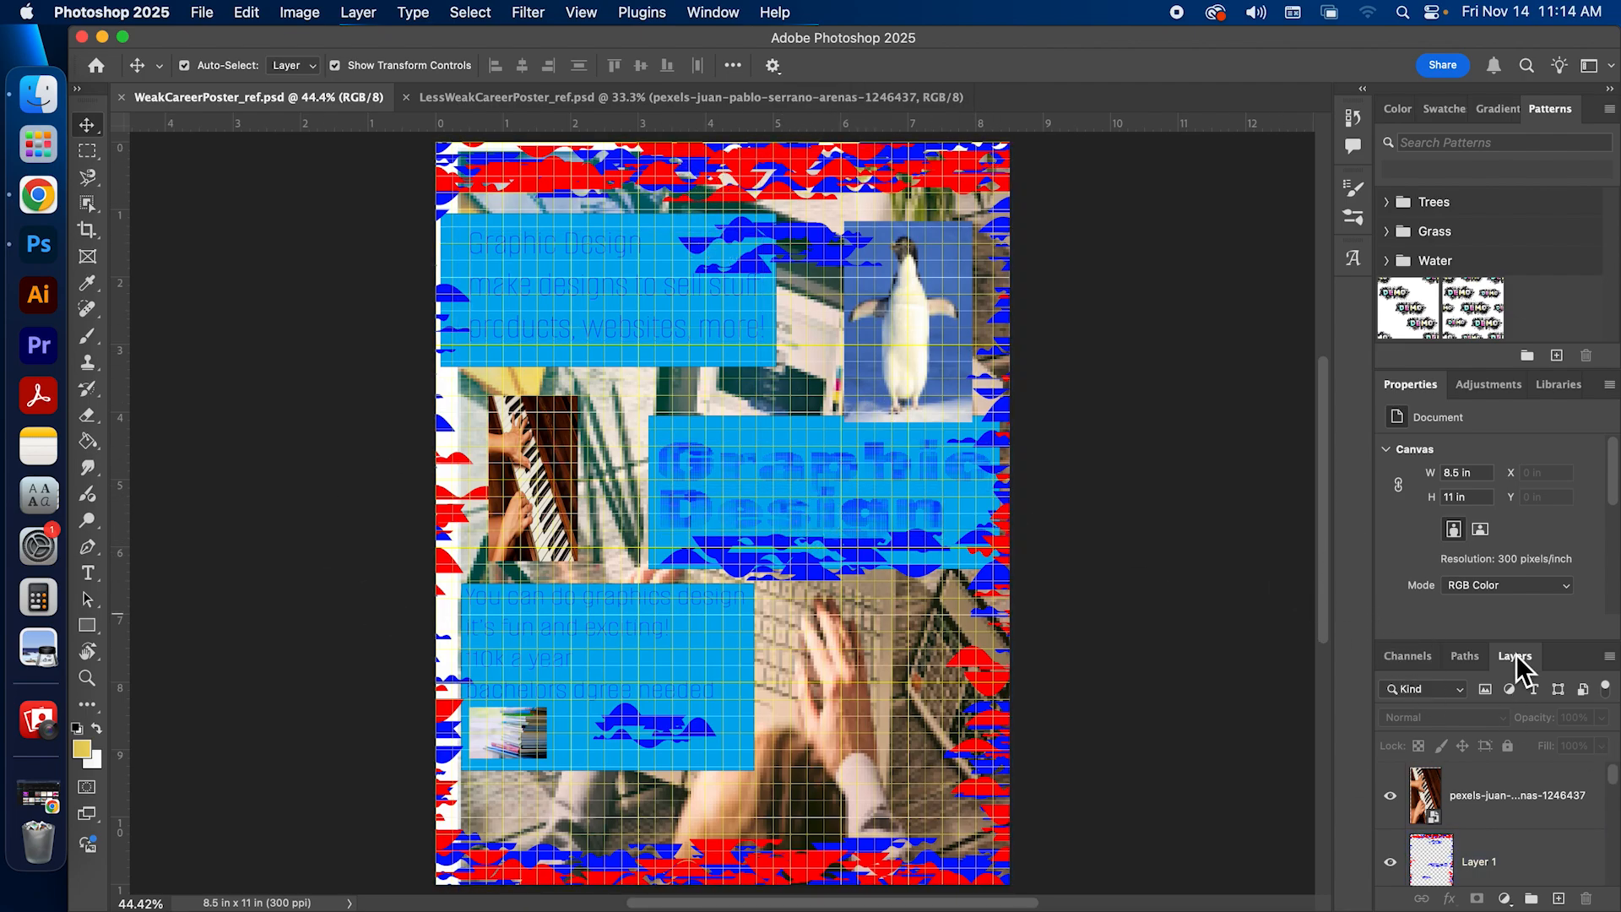
Step: Move the Layers panel into the collapsed icon strip, expand it, and keep the poster in view beside it
{"action": "left_click_drag", "start_coordinate": [1515, 657], "coordinate": [1351, 291]}
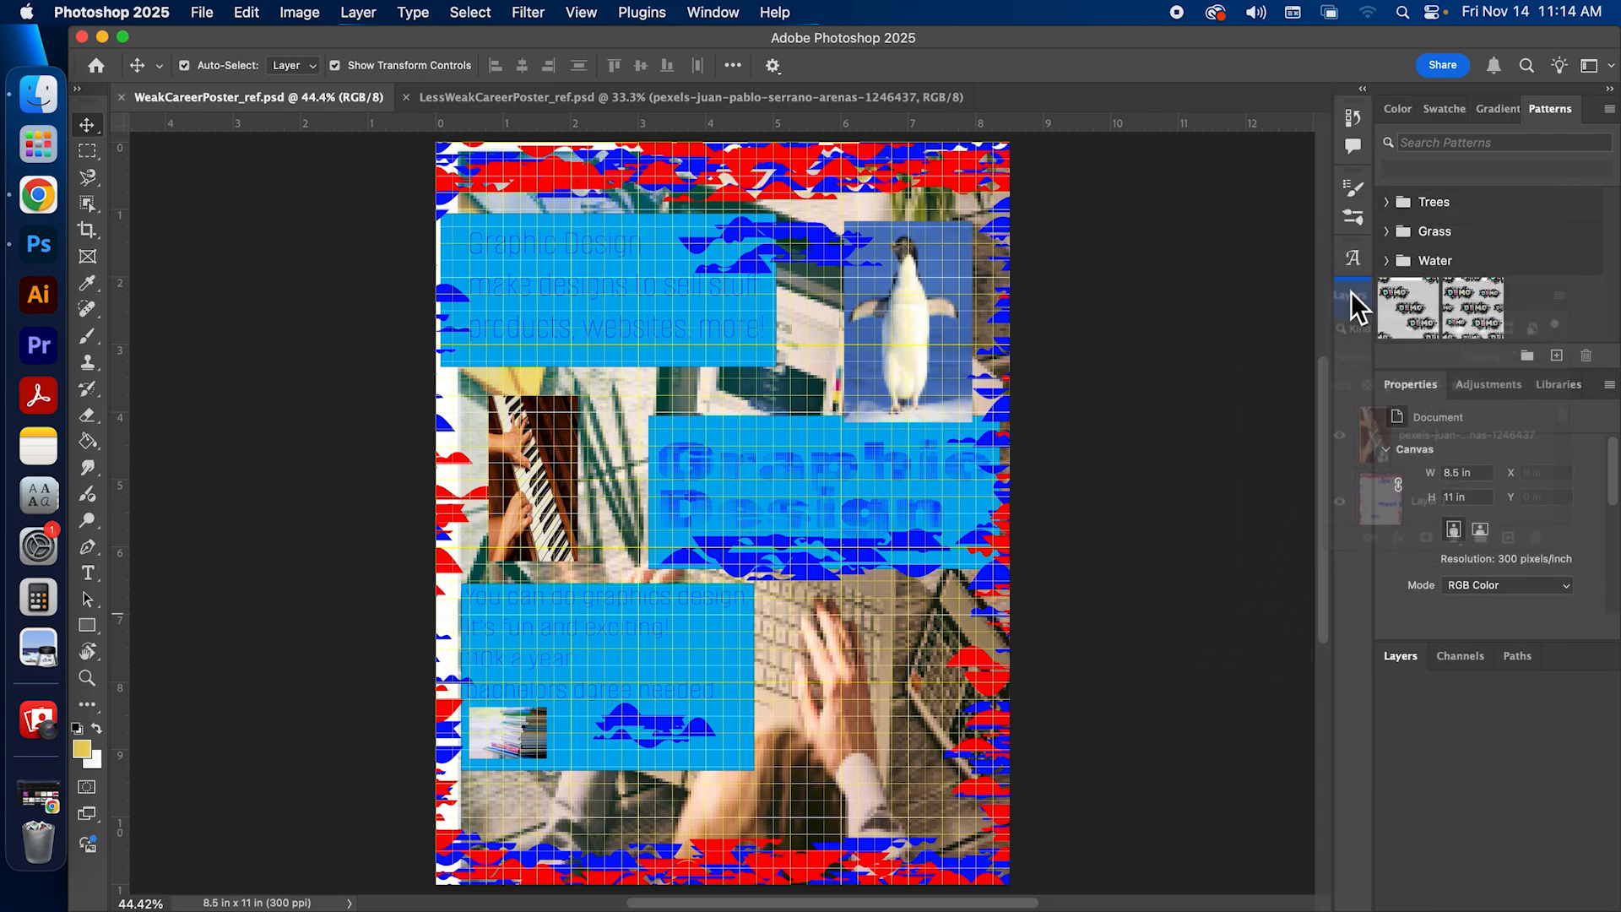
{"action": "left_click", "coordinate": [1354, 300]}
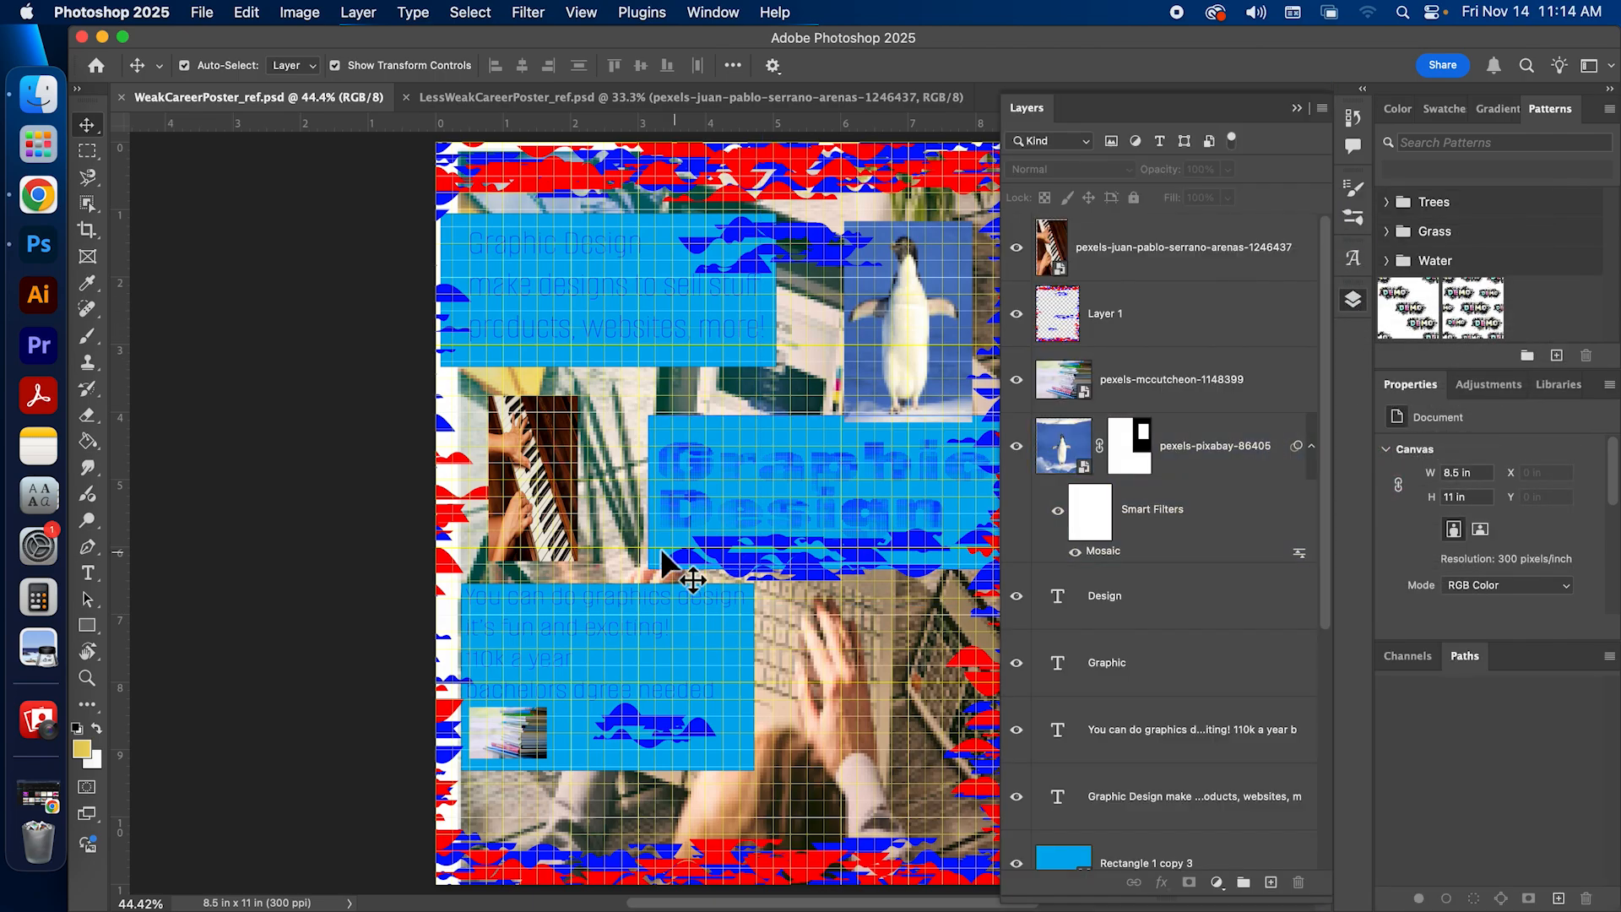
{"action": "left_click", "coordinate": [760, 532]}
{"action": "left_click_drag", "start_coordinate": [803, 535], "coordinate": [714, 527]}
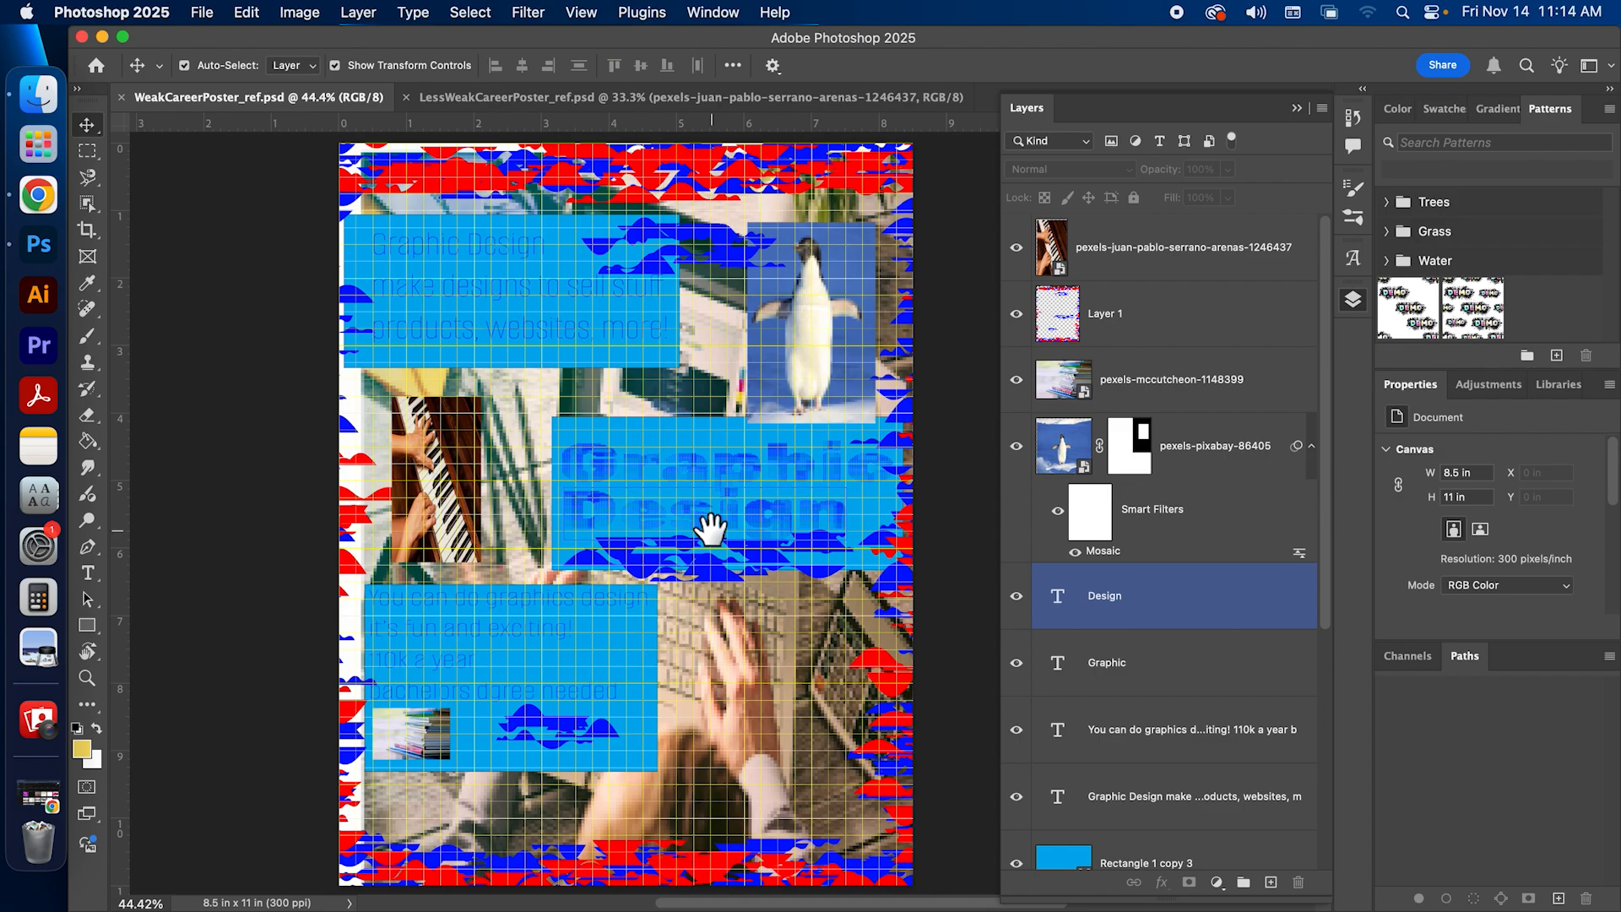
Step: Hide the piano photo, Layer 1, the pexels-mccutcheon image and the penguin photo layers
{"action": "left_click_drag", "start_coordinate": [1016, 249], "coordinate": [1018, 461]}
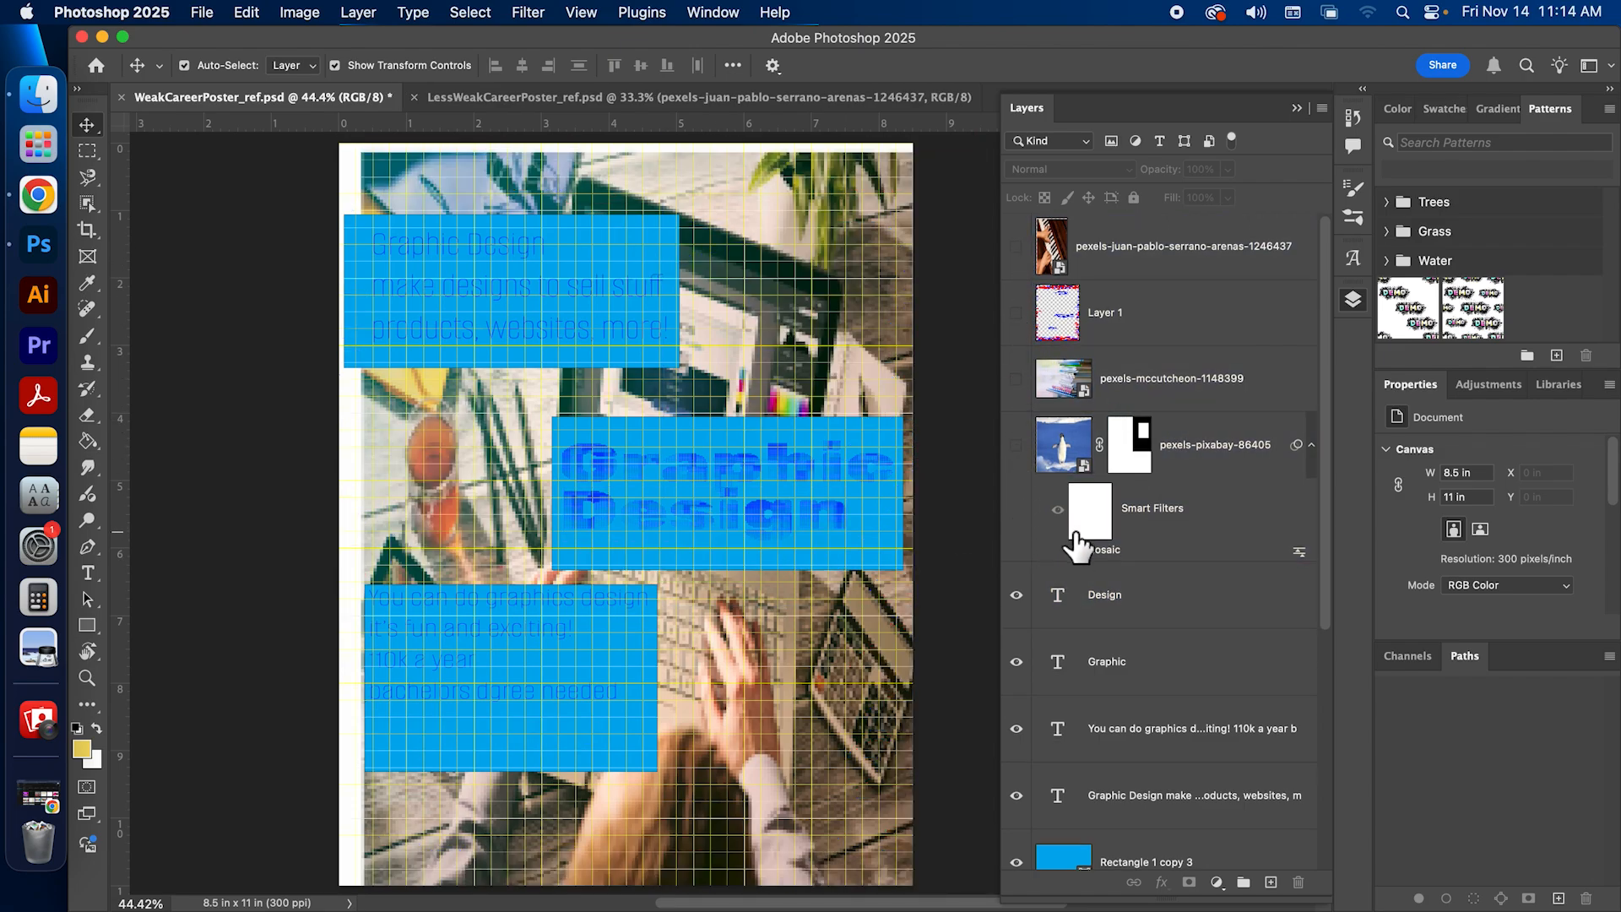
{"action": "scroll", "coordinate": [1066, 541], "scroll_direction": "down", "scroll_amount": 2}
{"action": "scroll", "coordinate": [1022, 531], "scroll_direction": "up", "scroll_amount": 2}
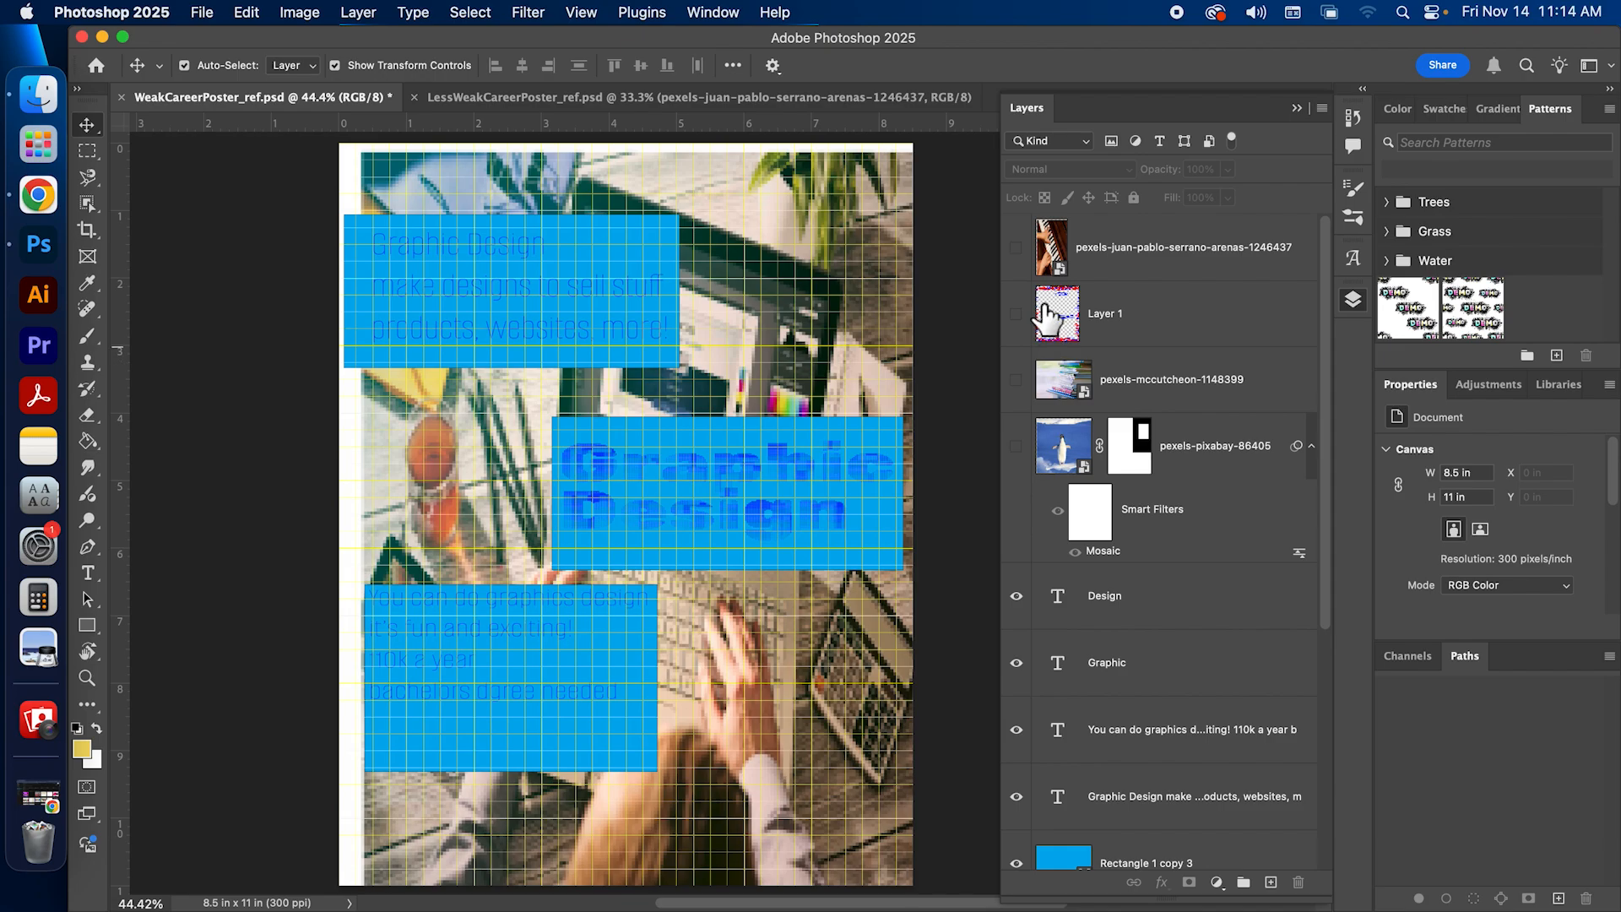
{"action": "left_click_drag", "start_coordinate": [1010, 254], "coordinate": [1018, 537]}
{"action": "left_click_drag", "start_coordinate": [1017, 255], "coordinate": [1017, 462]}
{"action": "left_click", "coordinate": [1027, 614]}
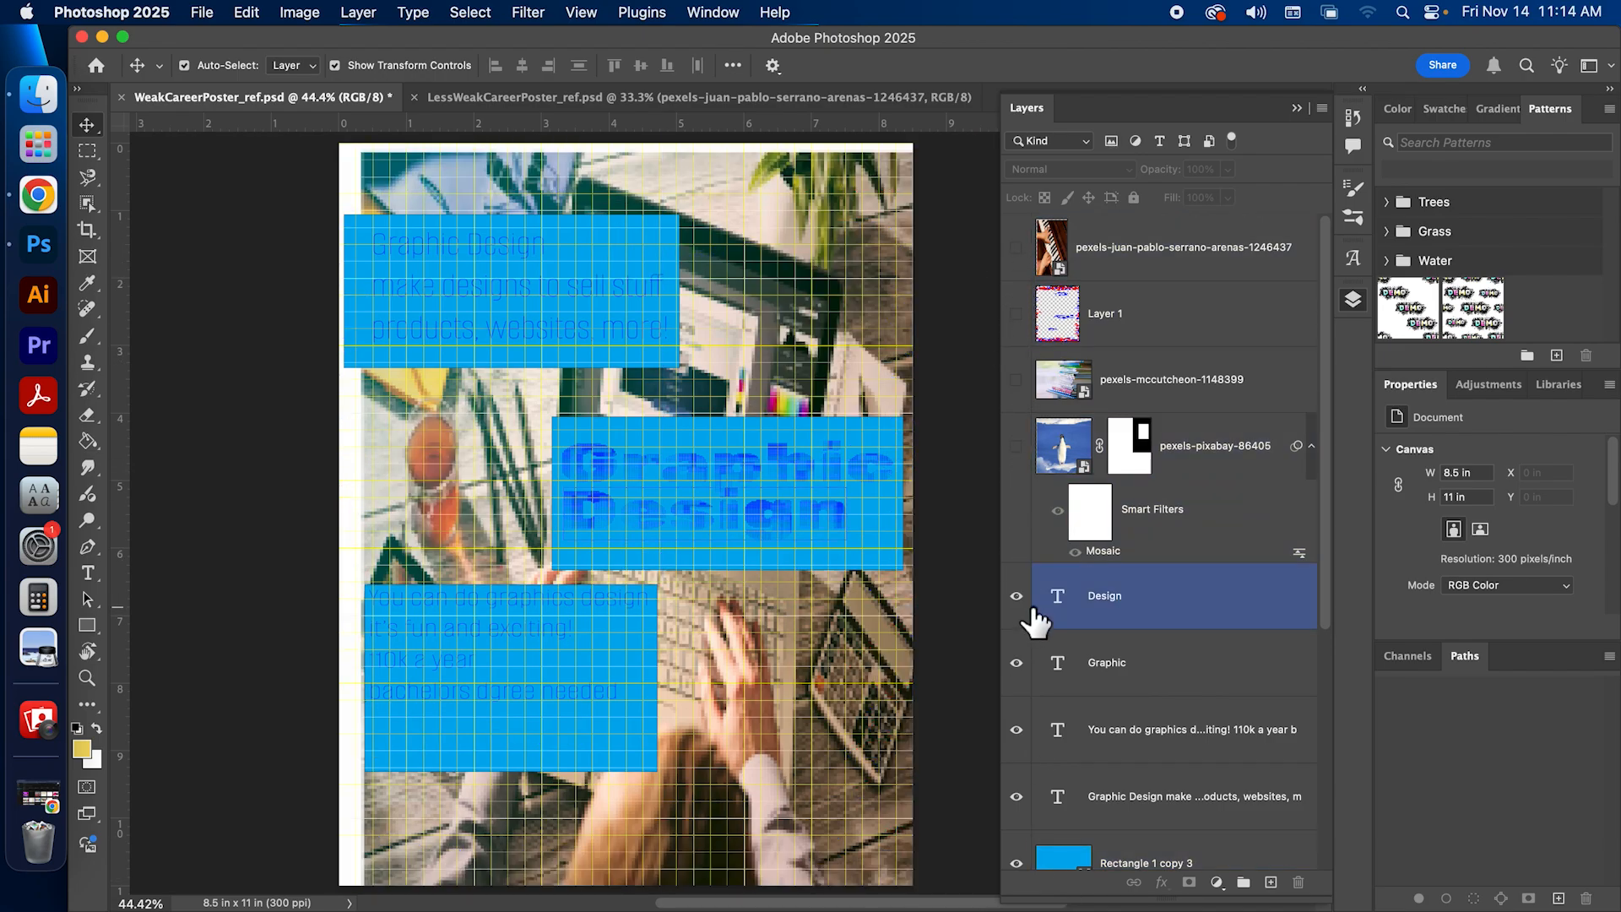
Step: Hide the Graphic Design background photo and the four text layers, leaving the blue rectangles visible
{"action": "scroll", "coordinate": [1025, 616], "scroll_direction": "down", "scroll_amount": 1}
{"action": "left_click", "coordinate": [1022, 618]}
{"action": "scroll", "coordinate": [1020, 618], "scroll_direction": "down", "scroll_amount": 4}
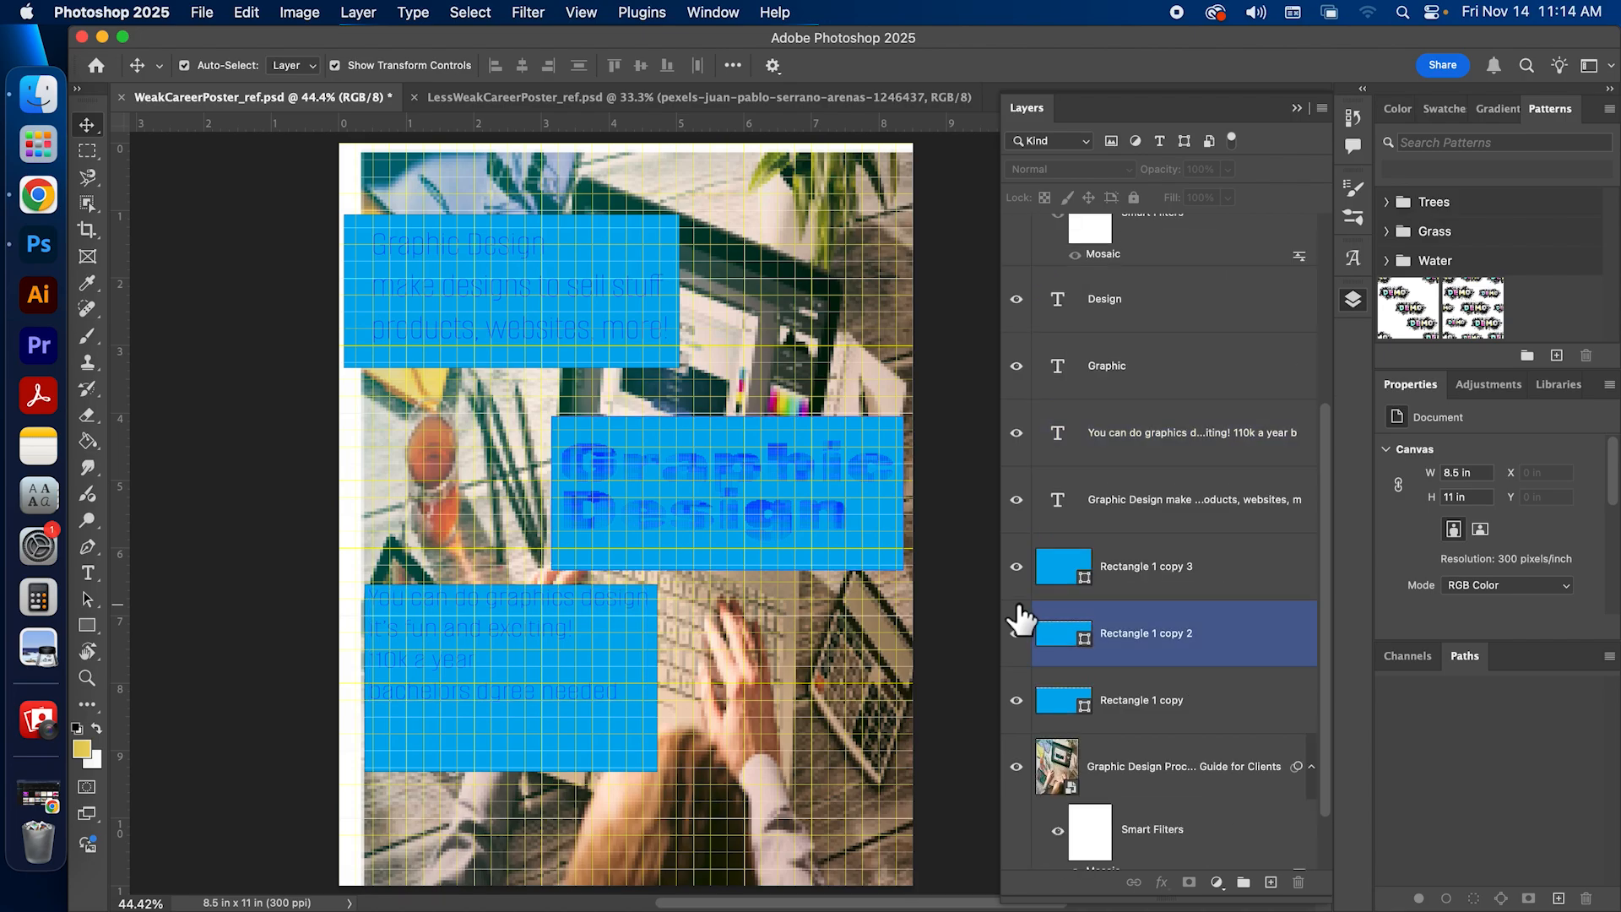
{"action": "left_click", "coordinate": [1018, 691]}
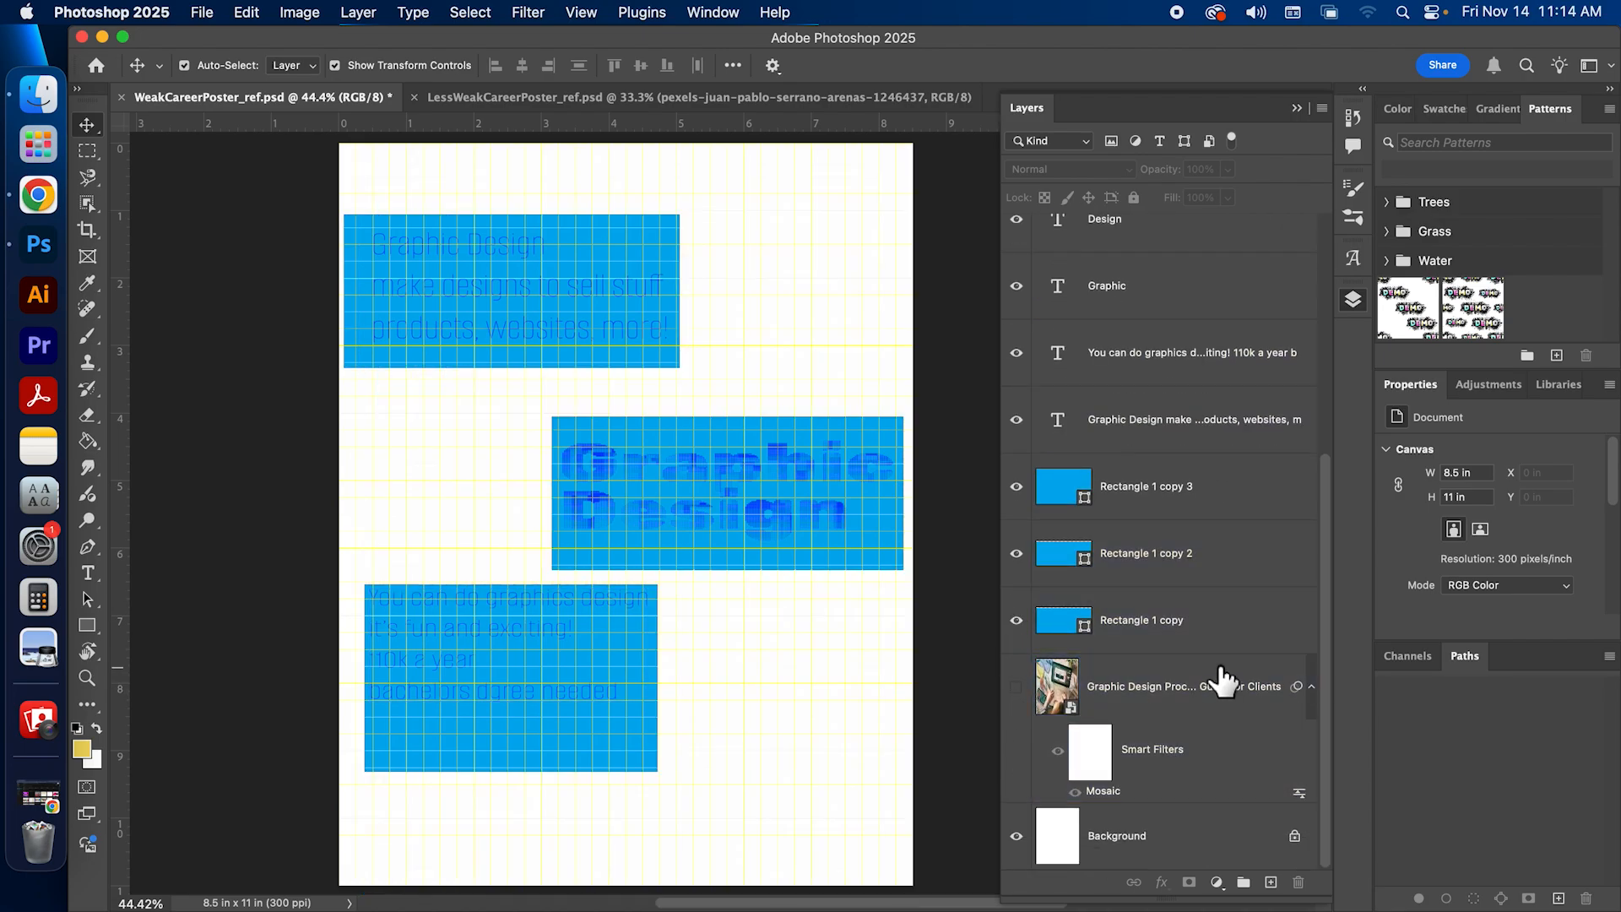
{"action": "scroll", "coordinate": [1224, 671], "scroll_direction": "up", "scroll_amount": 3}
{"action": "left_click_drag", "start_coordinate": [1017, 341], "coordinate": [1024, 561]}
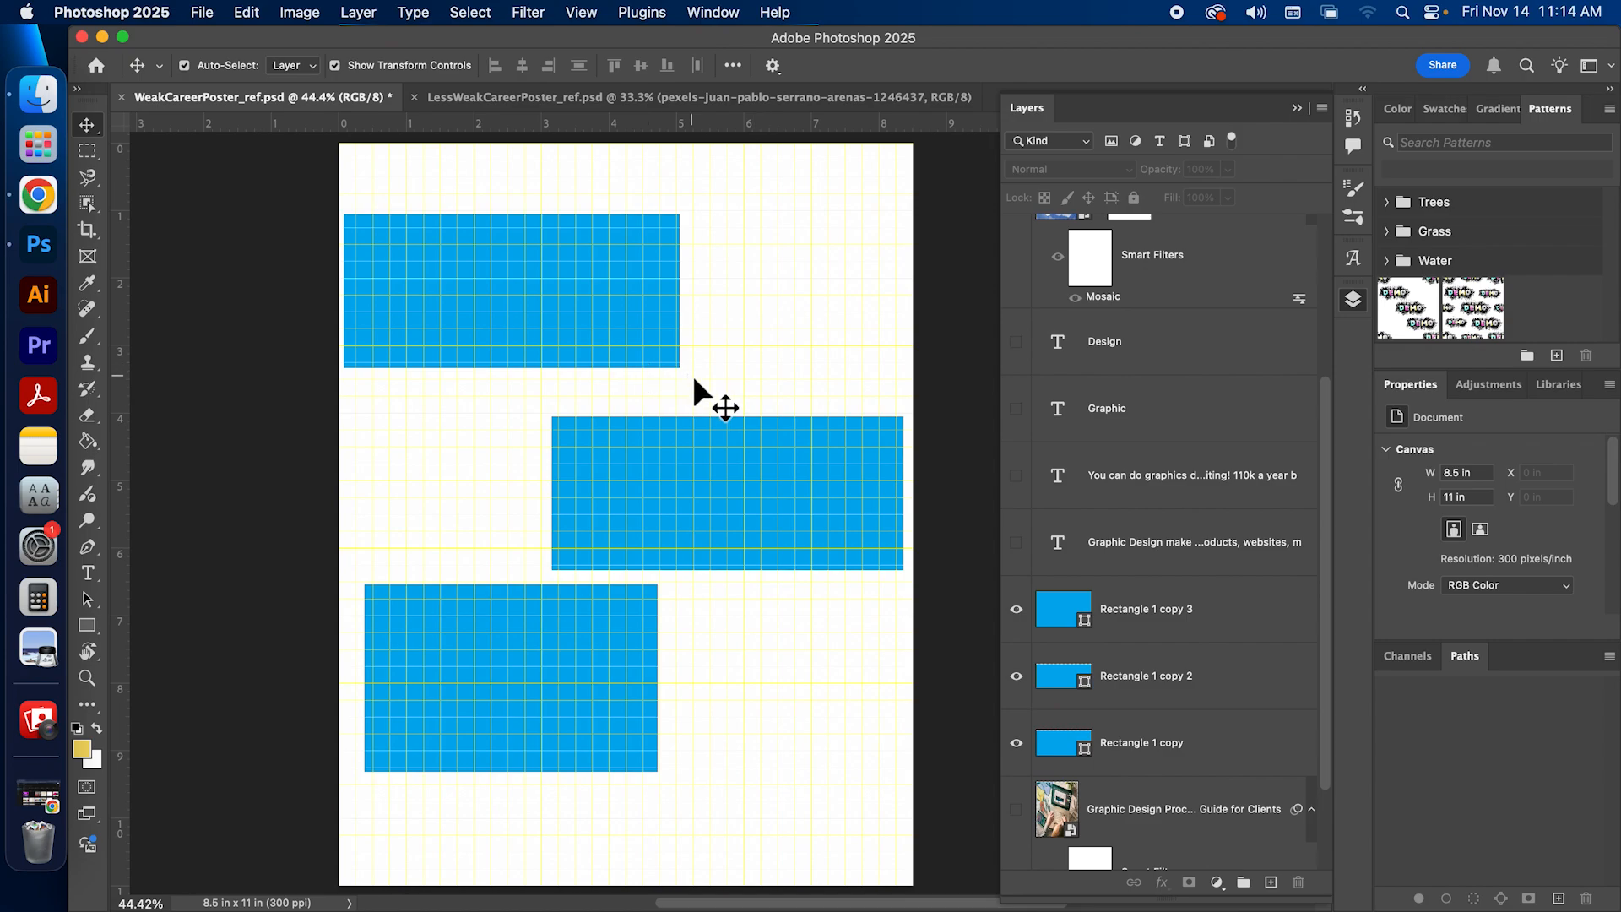
Step: Add a black Solid Color fill layer directly above the Background layer
{"action": "scroll", "coordinate": [1224, 679], "scroll_direction": "down", "scroll_amount": 3}
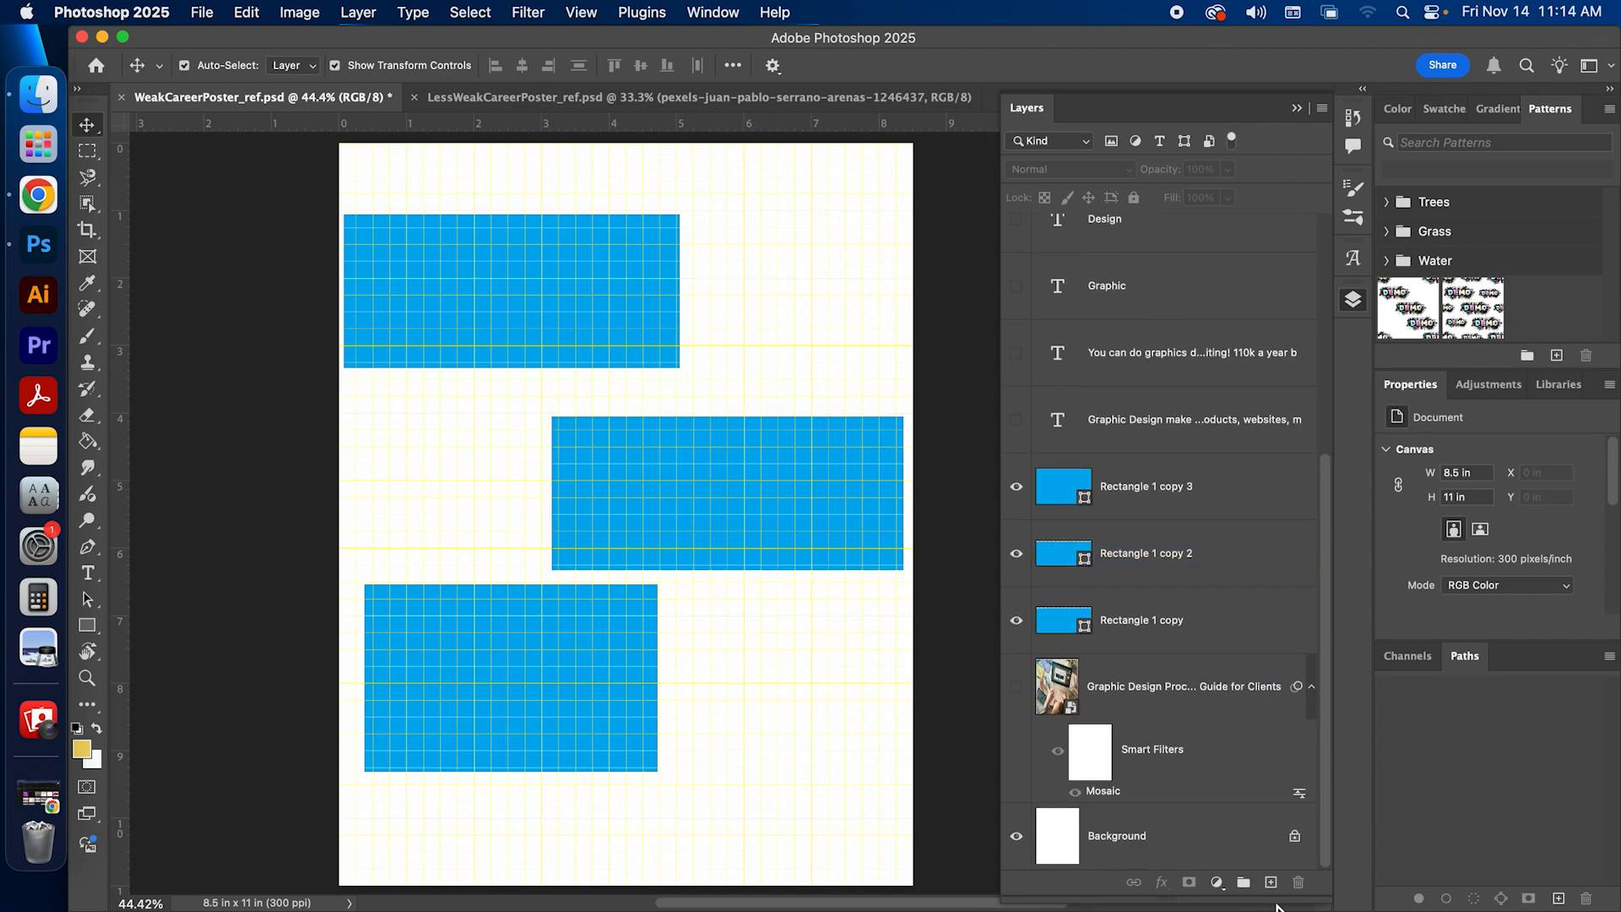
{"action": "left_click", "coordinate": [1218, 844]}
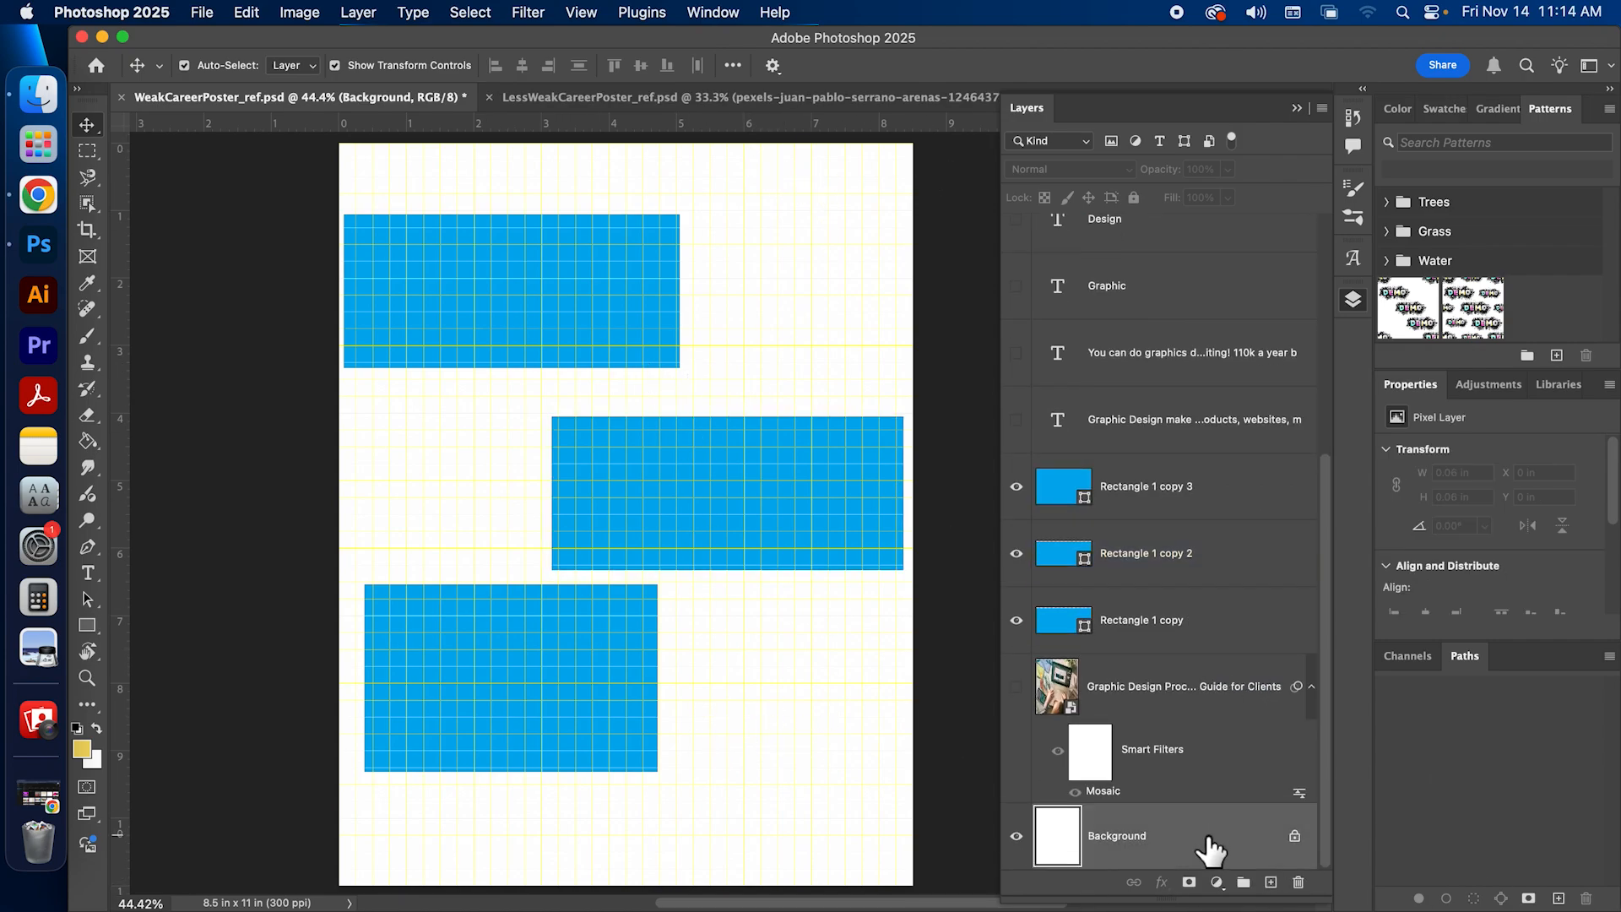
{"action": "left_click", "coordinate": [1217, 882]}
{"action": "left_click", "coordinate": [1255, 583]}
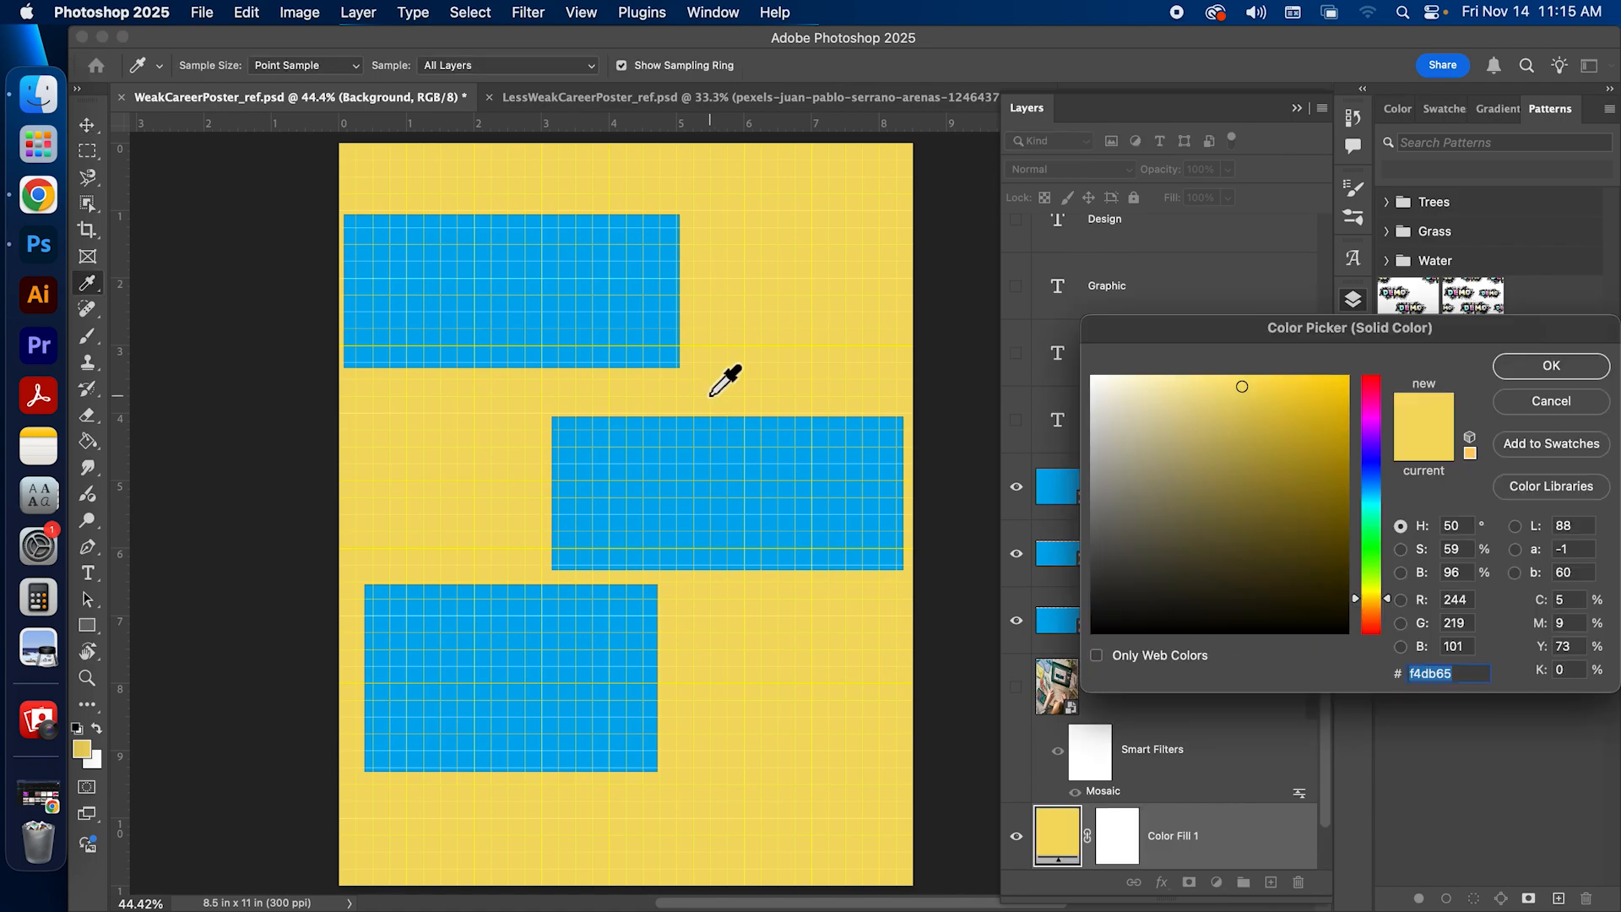
{"action": "left_click_drag", "start_coordinate": [1330, 531], "coordinate": [1448, 825]}
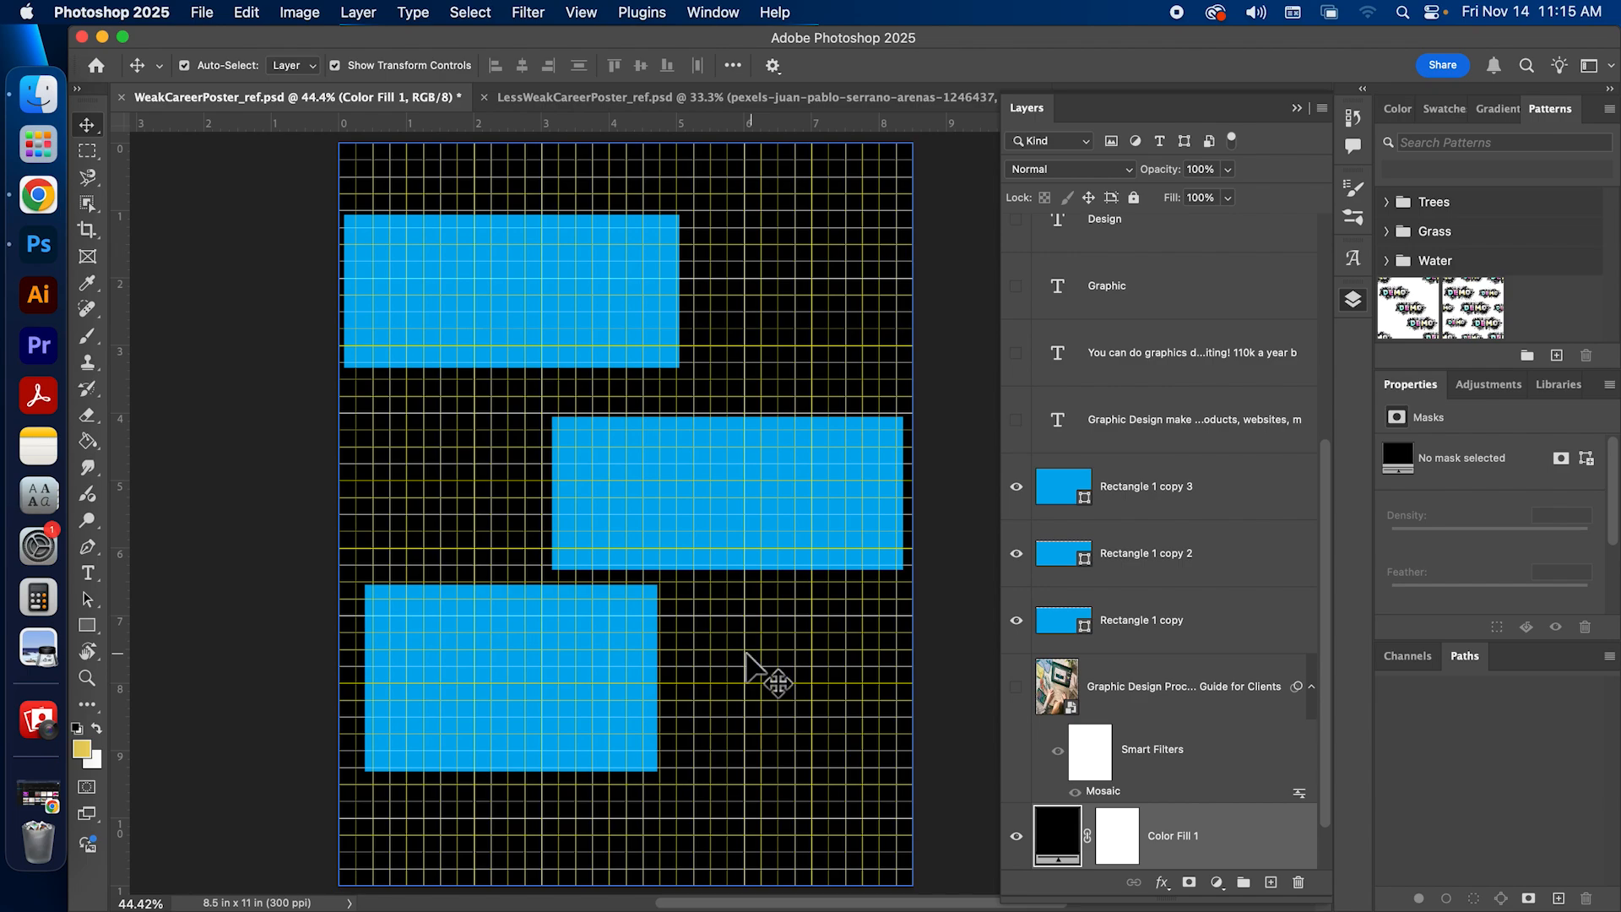
Step: Select the three blue rectangle layers one by one to examine their placement on the grid, ending with Rectangle 1 copy 3
{"action": "left_click", "coordinate": [1089, 622]}
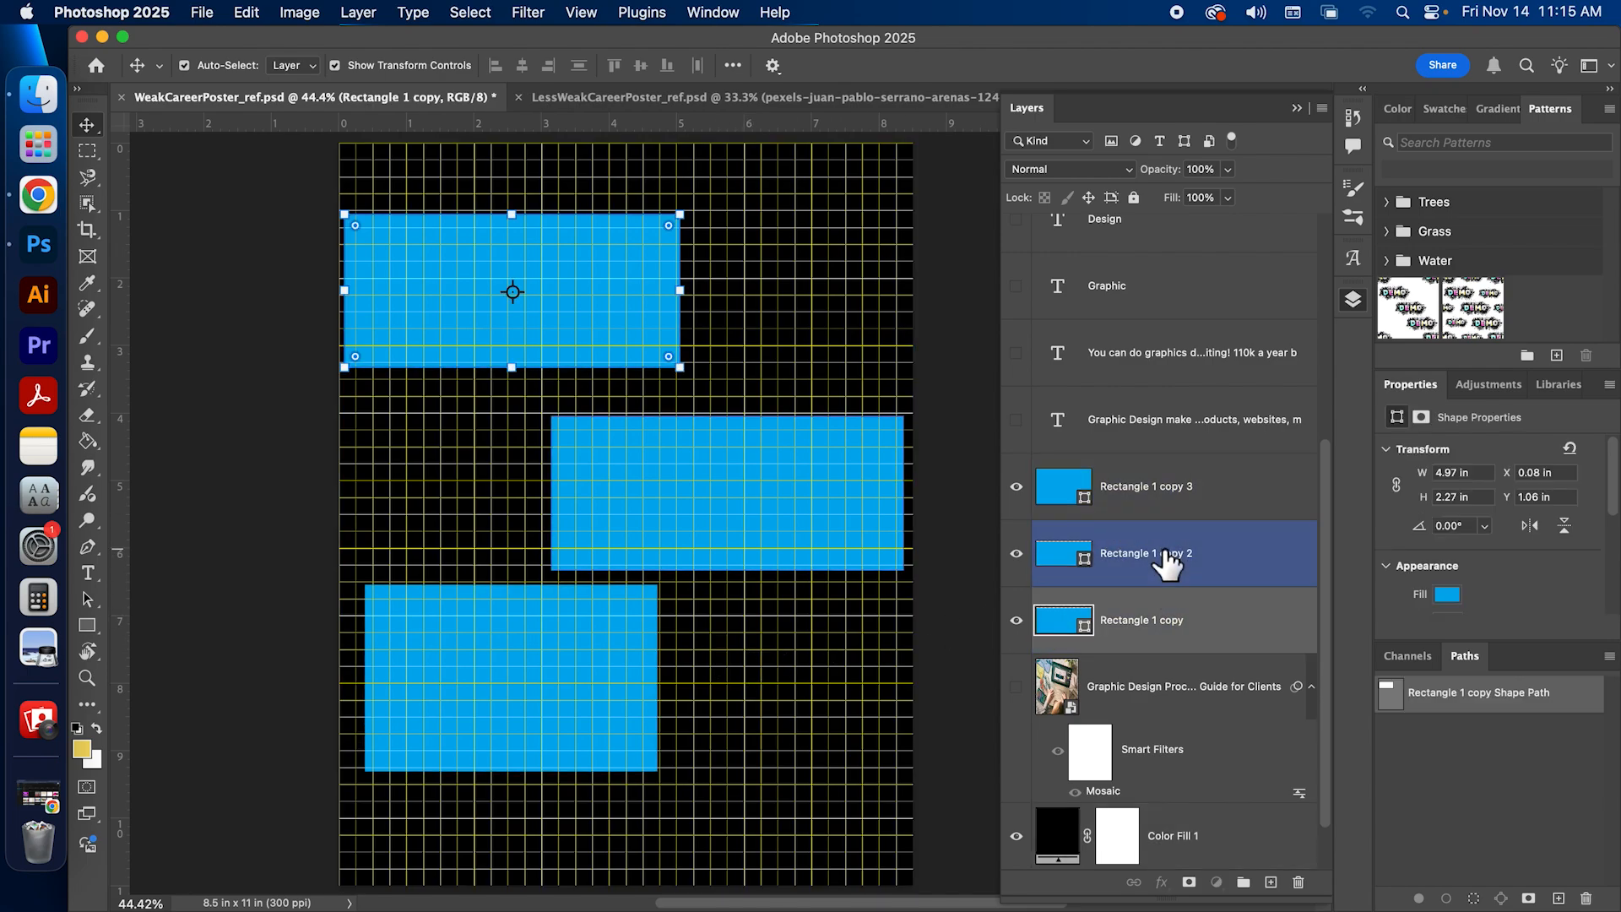
{"action": "left_click", "coordinate": [1169, 558]}
{"action": "left_click", "coordinate": [1158, 494]}
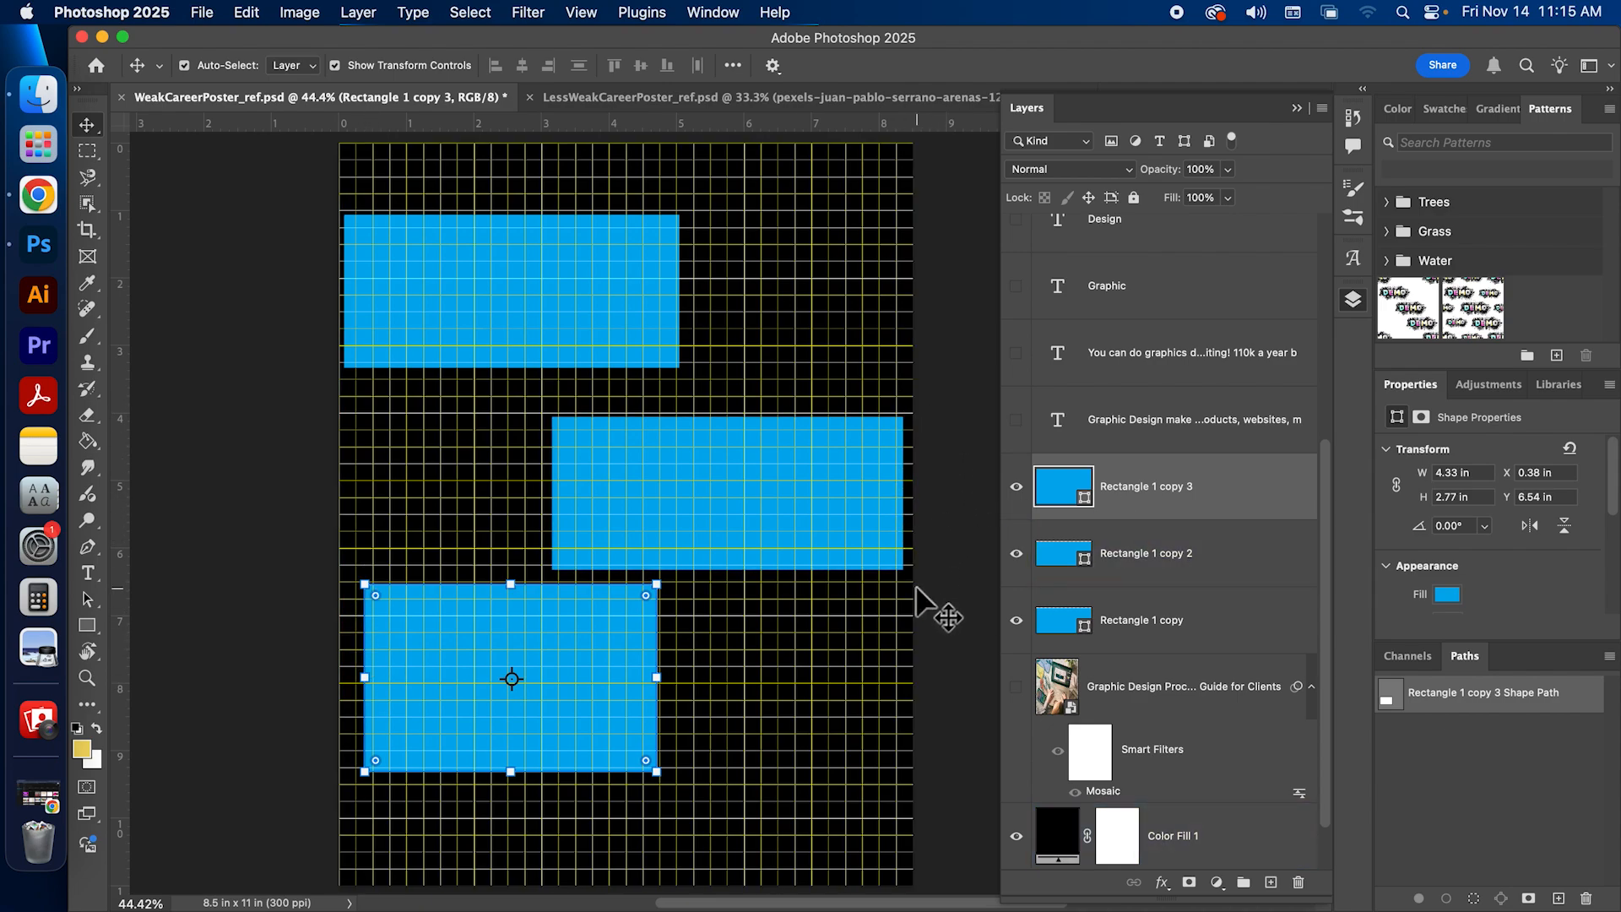
Step: Move the blue rectangles onto grid lines: top at about X 0.51, Y 0.98 in, middle X 2.8, Y 3.99 in, bottom X 0.51, Y 6.98 in
{"action": "left_click_drag", "start_coordinate": [469, 290], "coordinate": [521, 287]}
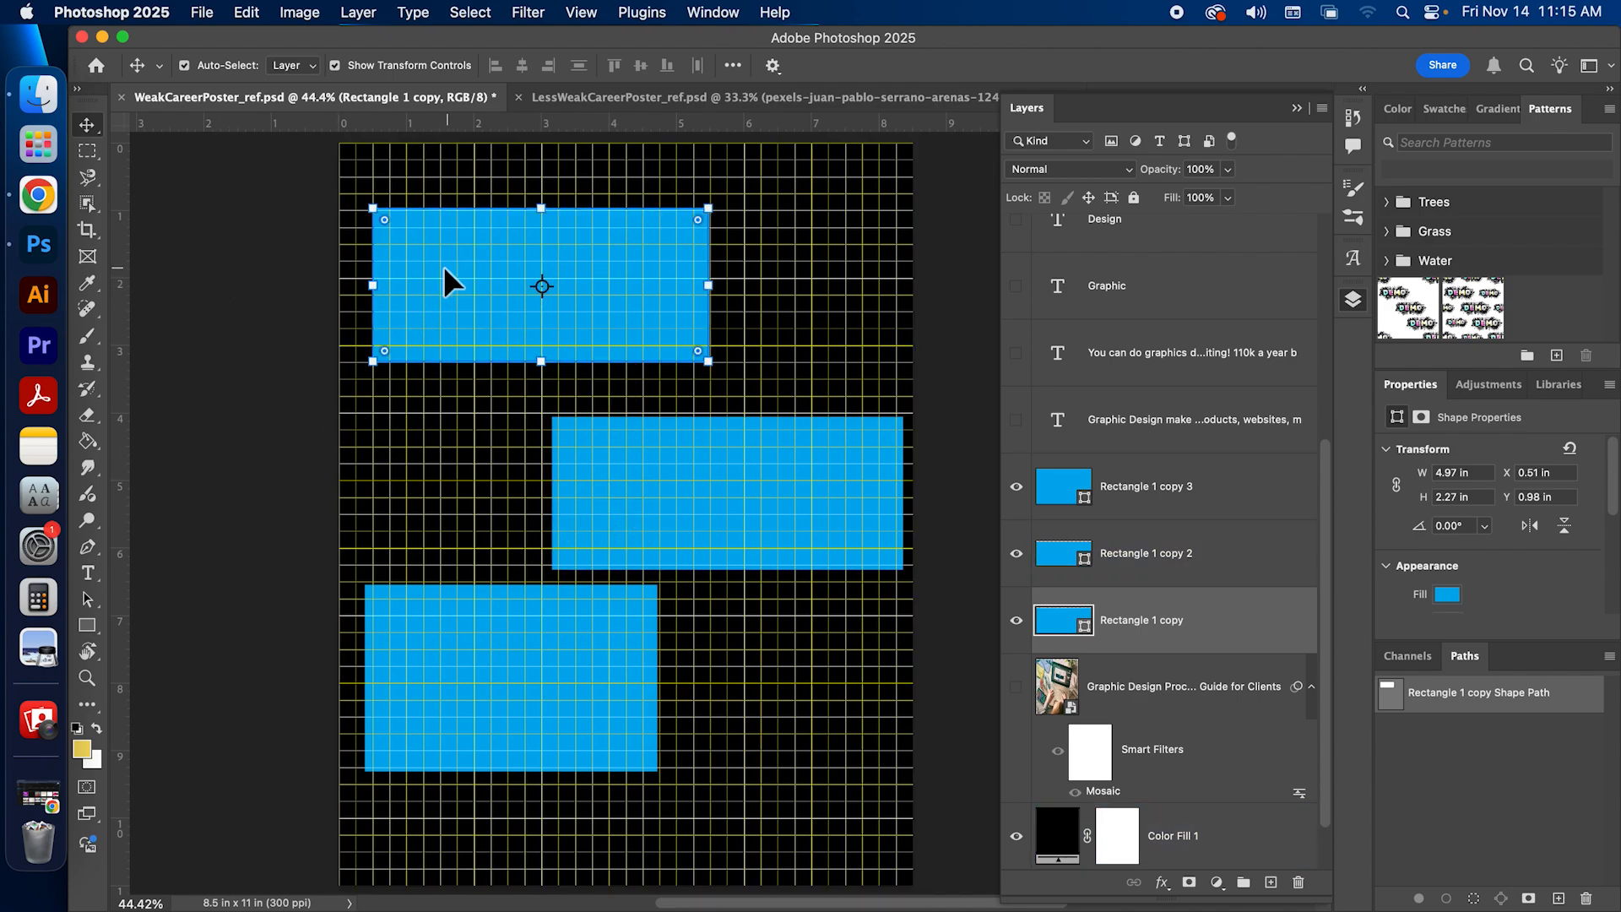
{"action": "left_click_drag", "start_coordinate": [720, 506], "coordinate": [696, 499]}
{"action": "left_click_drag", "start_coordinate": [480, 676], "coordinate": [488, 672]}
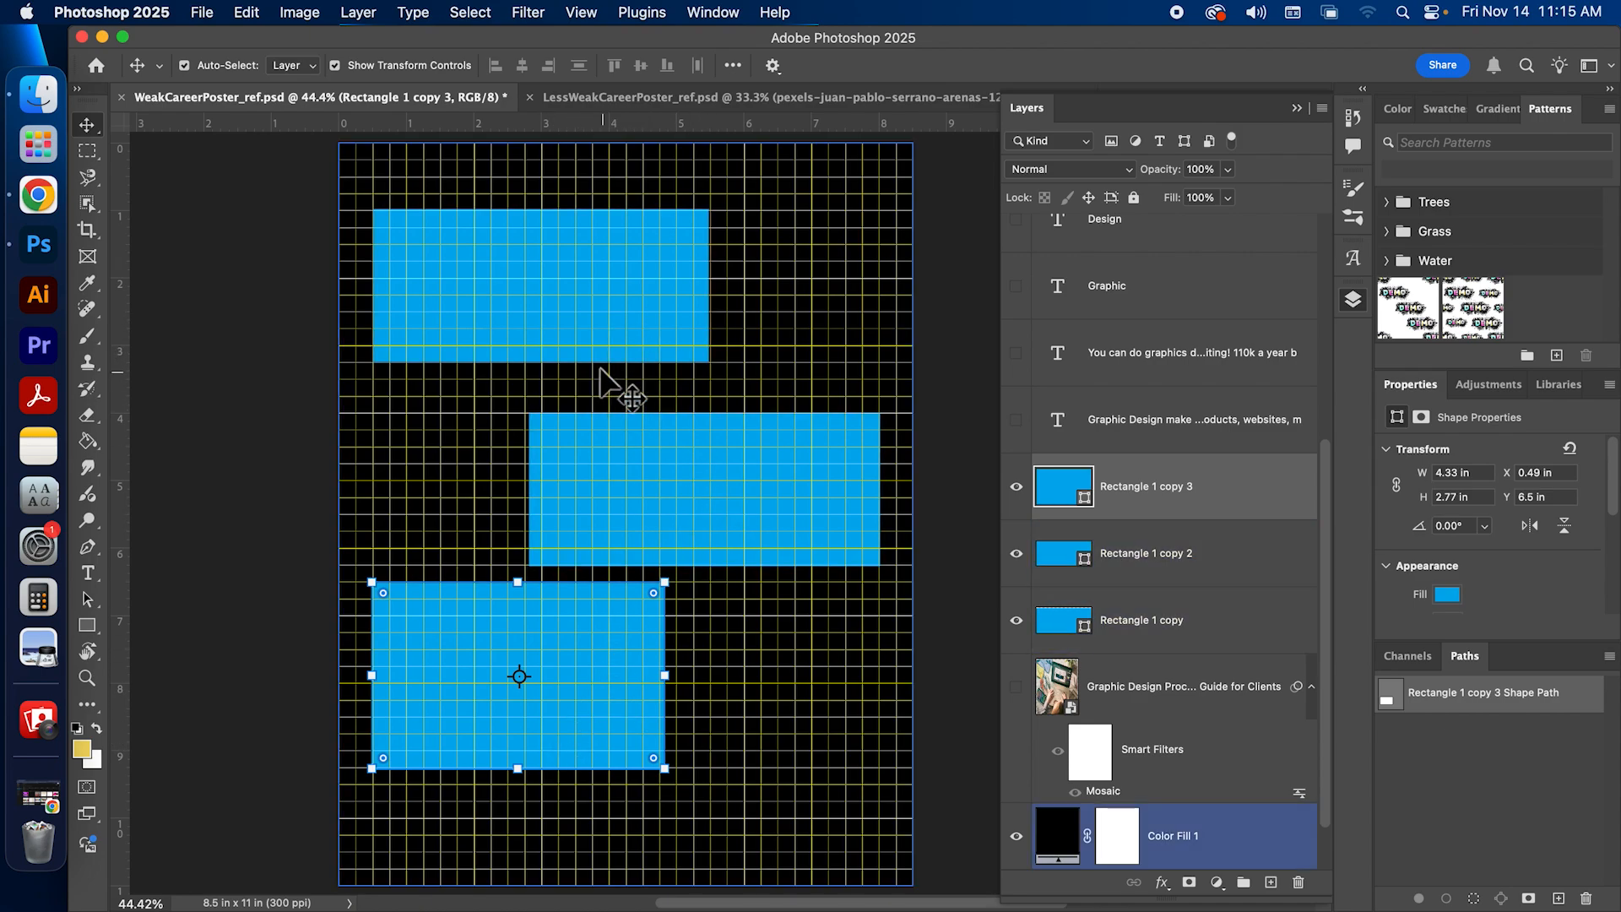
{"action": "left_click_drag", "start_coordinate": [614, 630], "coordinate": [616, 662]}
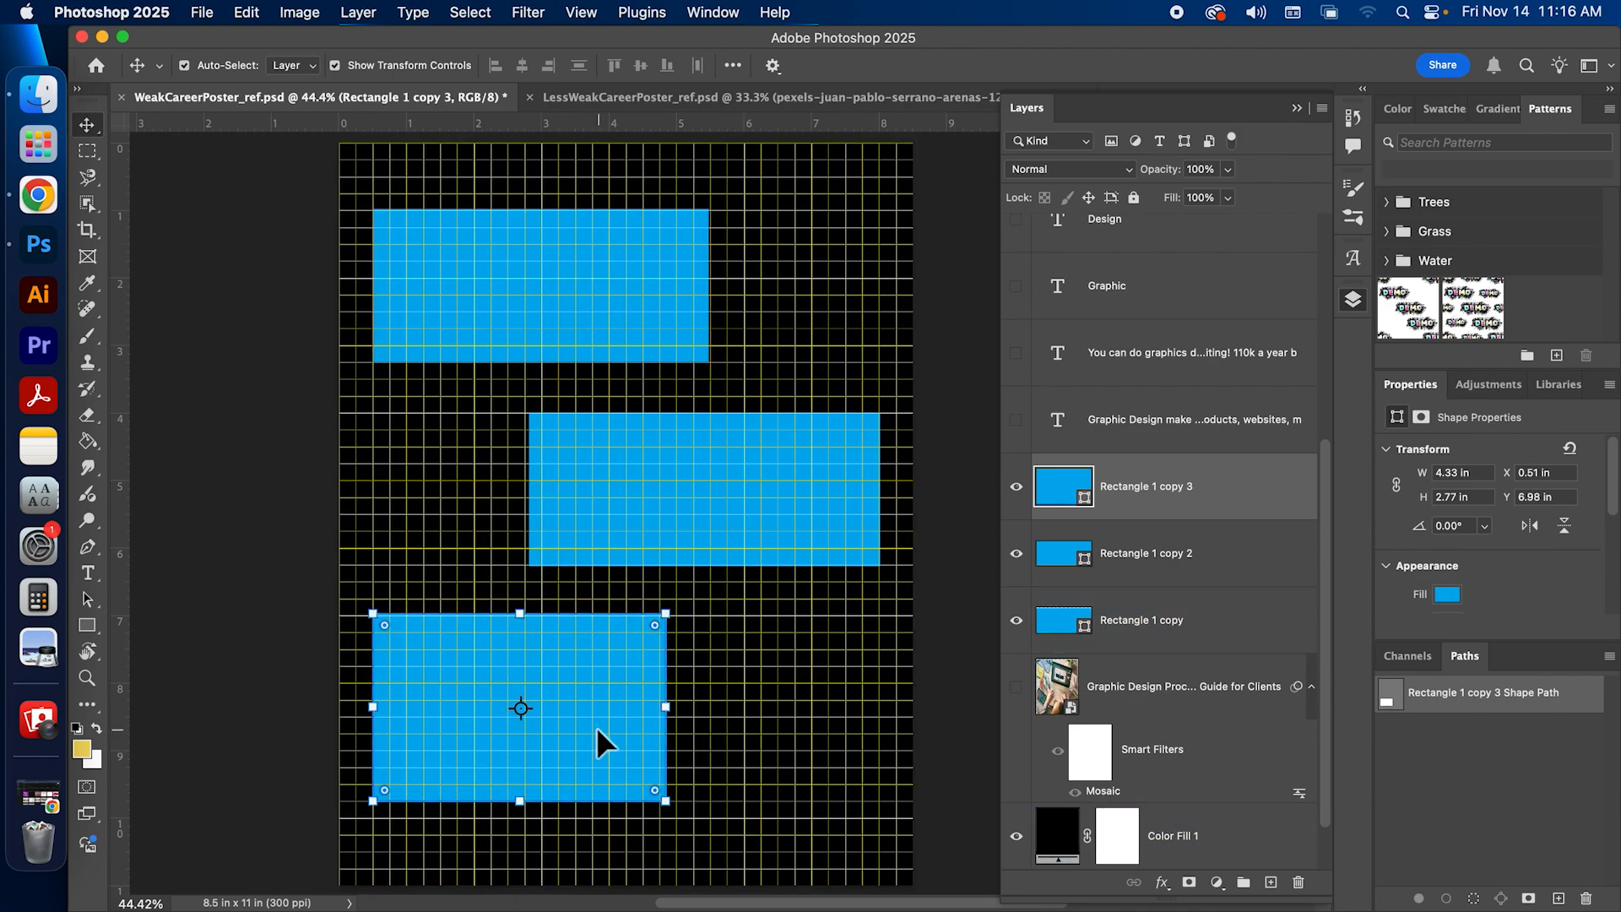
{"action": "left_click", "coordinate": [299, 648]}
{"action": "left_click", "coordinate": [724, 278]}
{"action": "left_click", "coordinate": [606, 494]}
{"action": "left_click_drag", "start_coordinate": [600, 489], "coordinate": [541, 489]}
{"action": "key", "text": "super+t"}
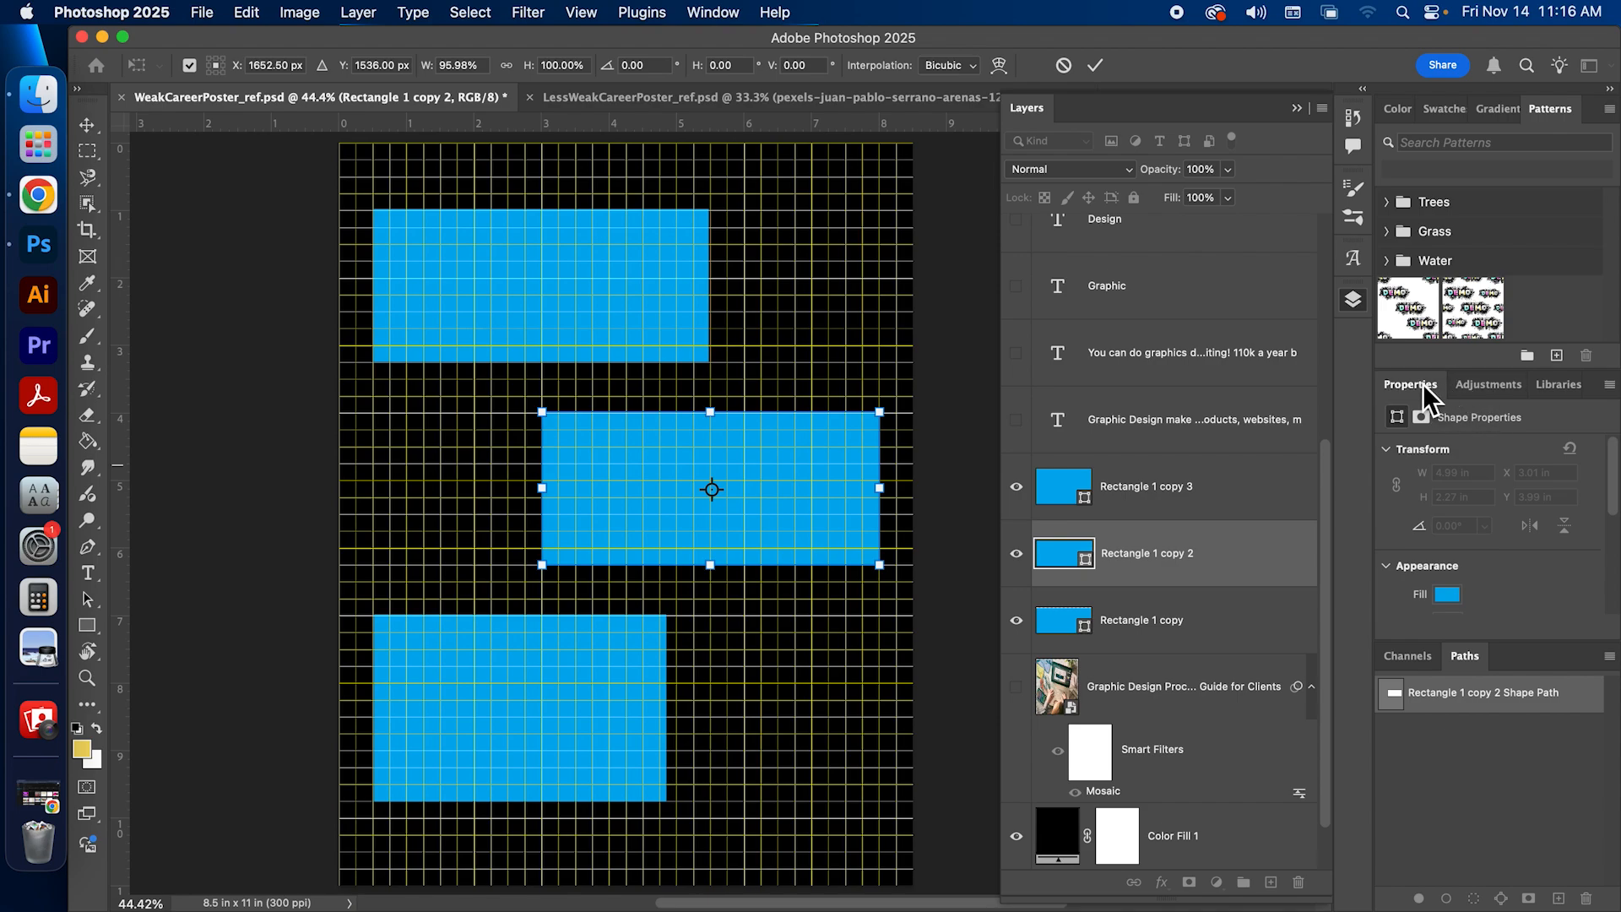
{"action": "left_click_drag", "start_coordinate": [1490, 641], "coordinate": [1485, 823]}
{"action": "scroll", "coordinate": [1611, 549], "scroll_direction": "down", "scroll_amount": 3}
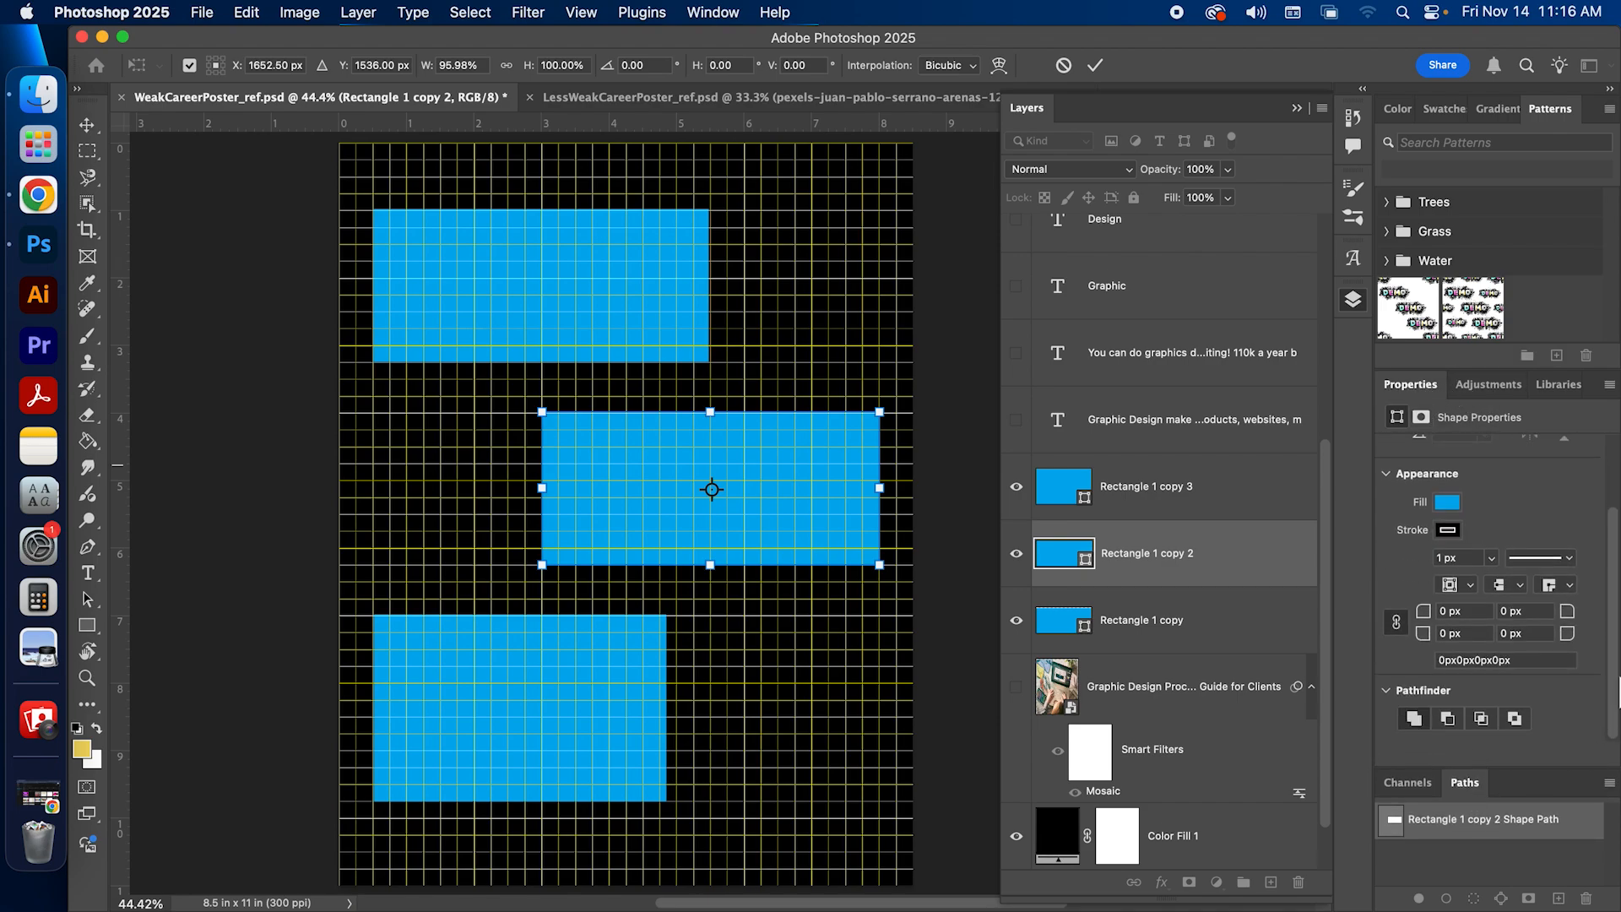
{"action": "left_click", "coordinate": [1063, 65]}
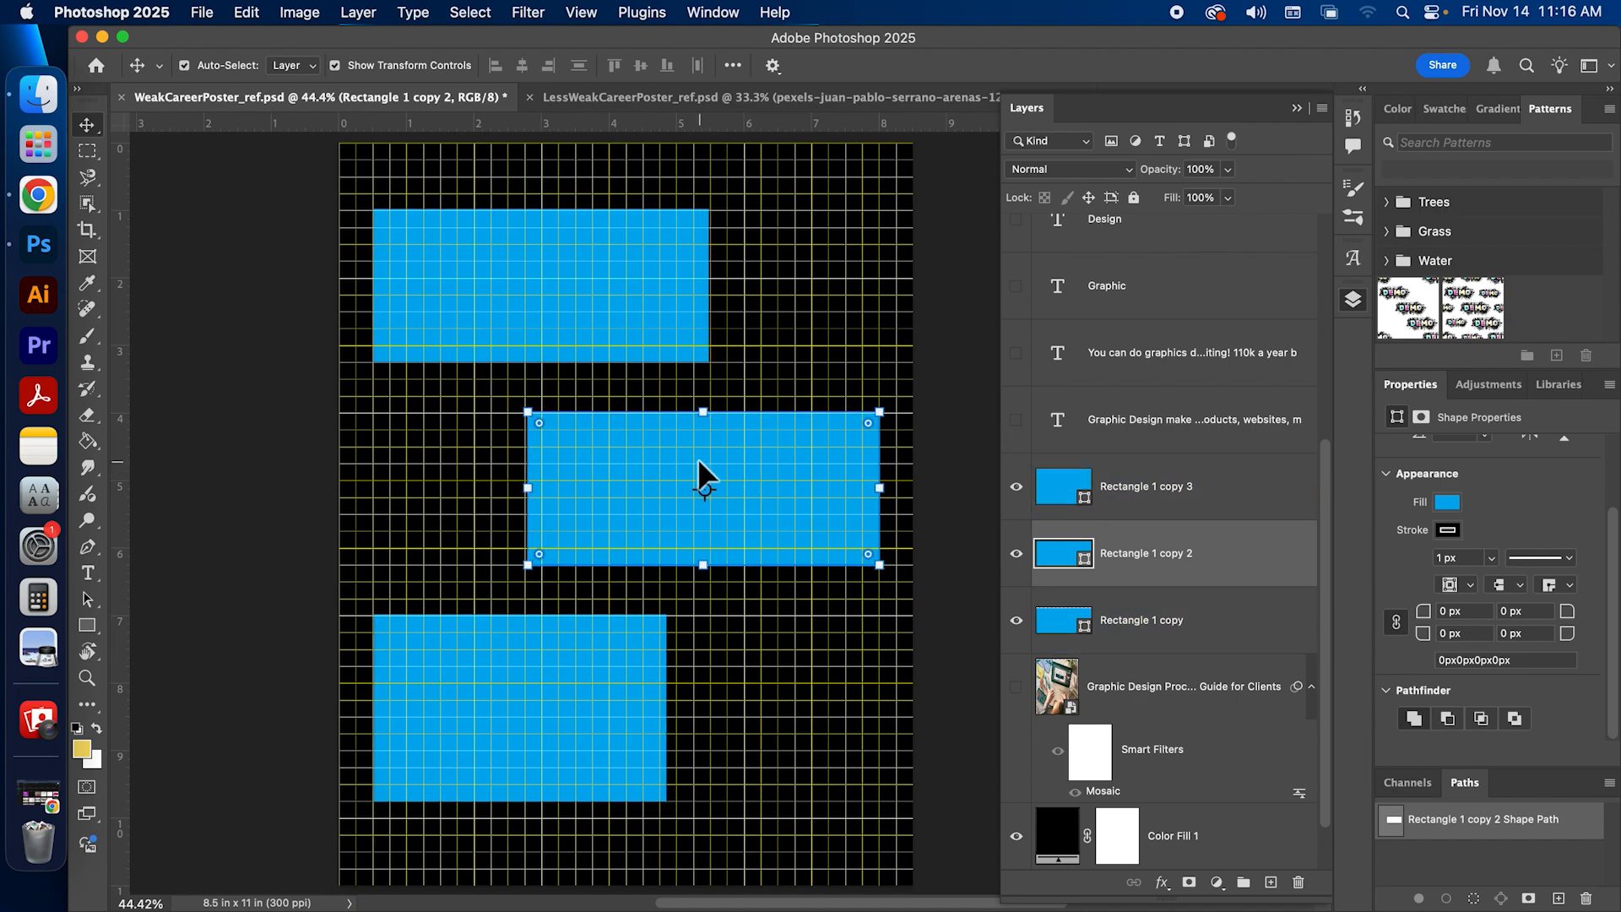
Step: Set the middle rectangle and the top rectangle each to 5 in wide and 2.25 in high
{"action": "scroll", "coordinate": [1613, 612], "scroll_direction": "up", "scroll_amount": 3}
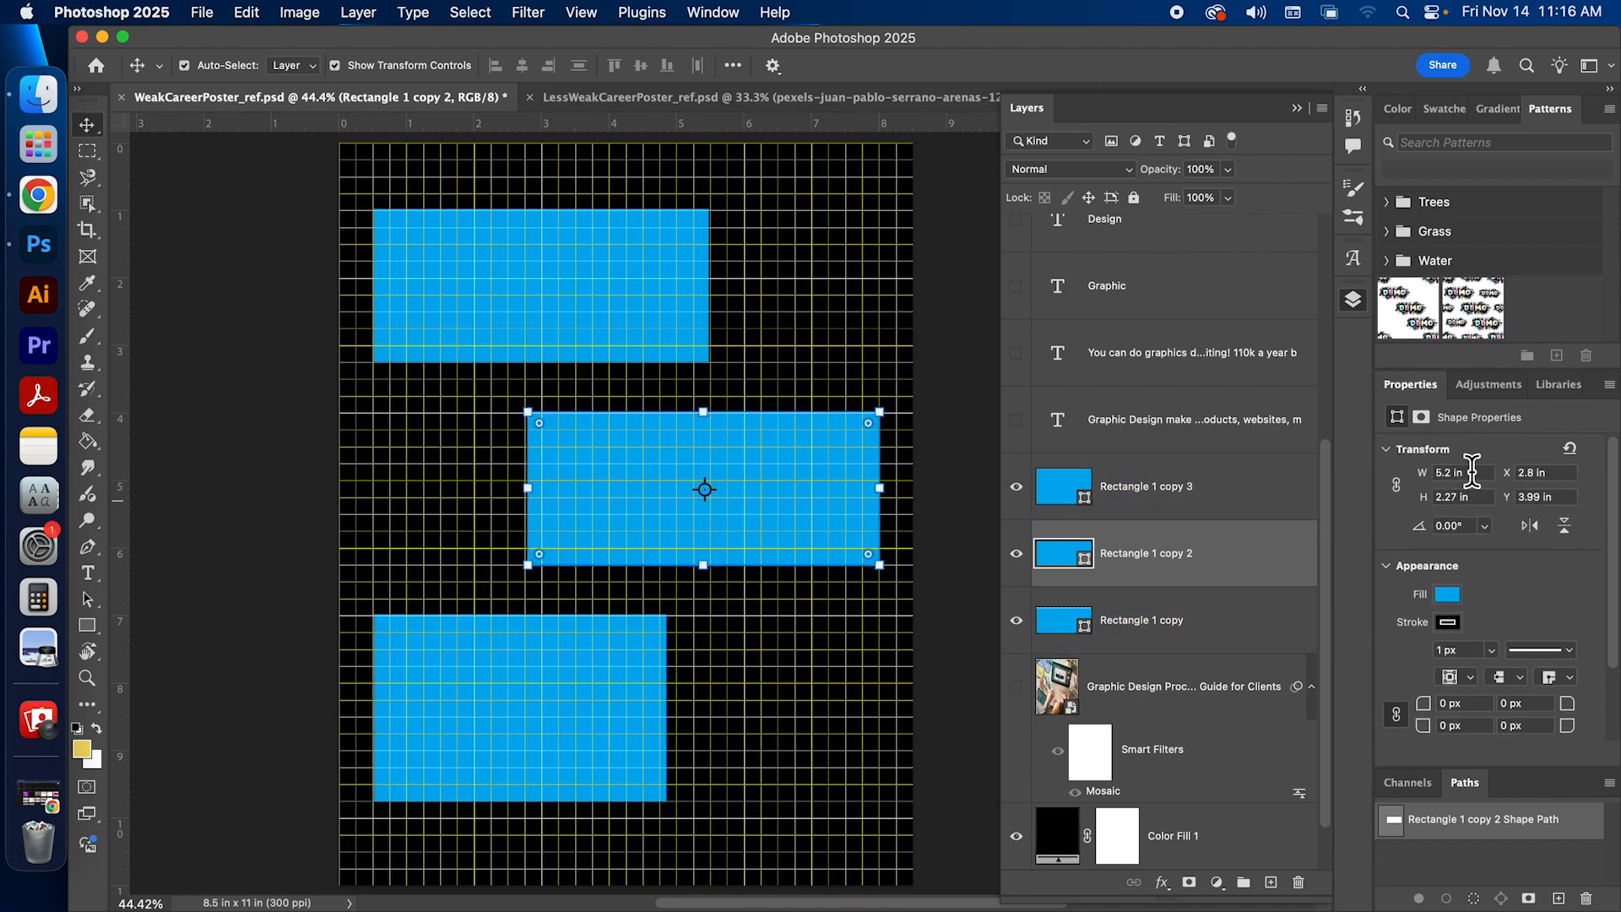
{"action": "left_click", "coordinate": [1450, 469]}
{"action": "type", "text": "5"}
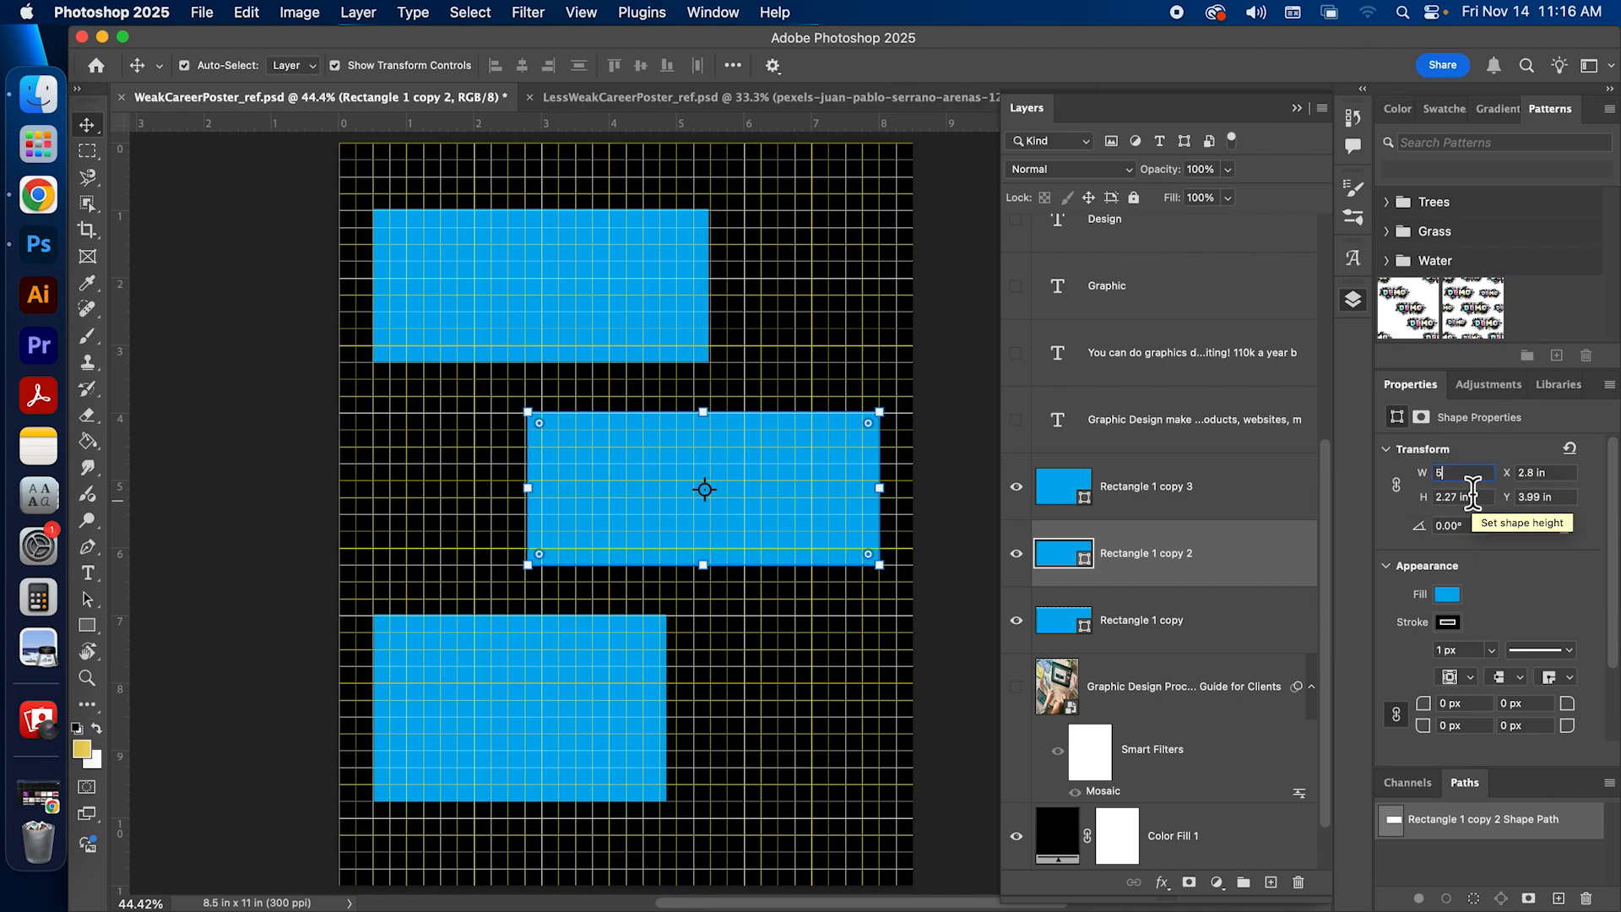
{"action": "key", "text": "Tab"}
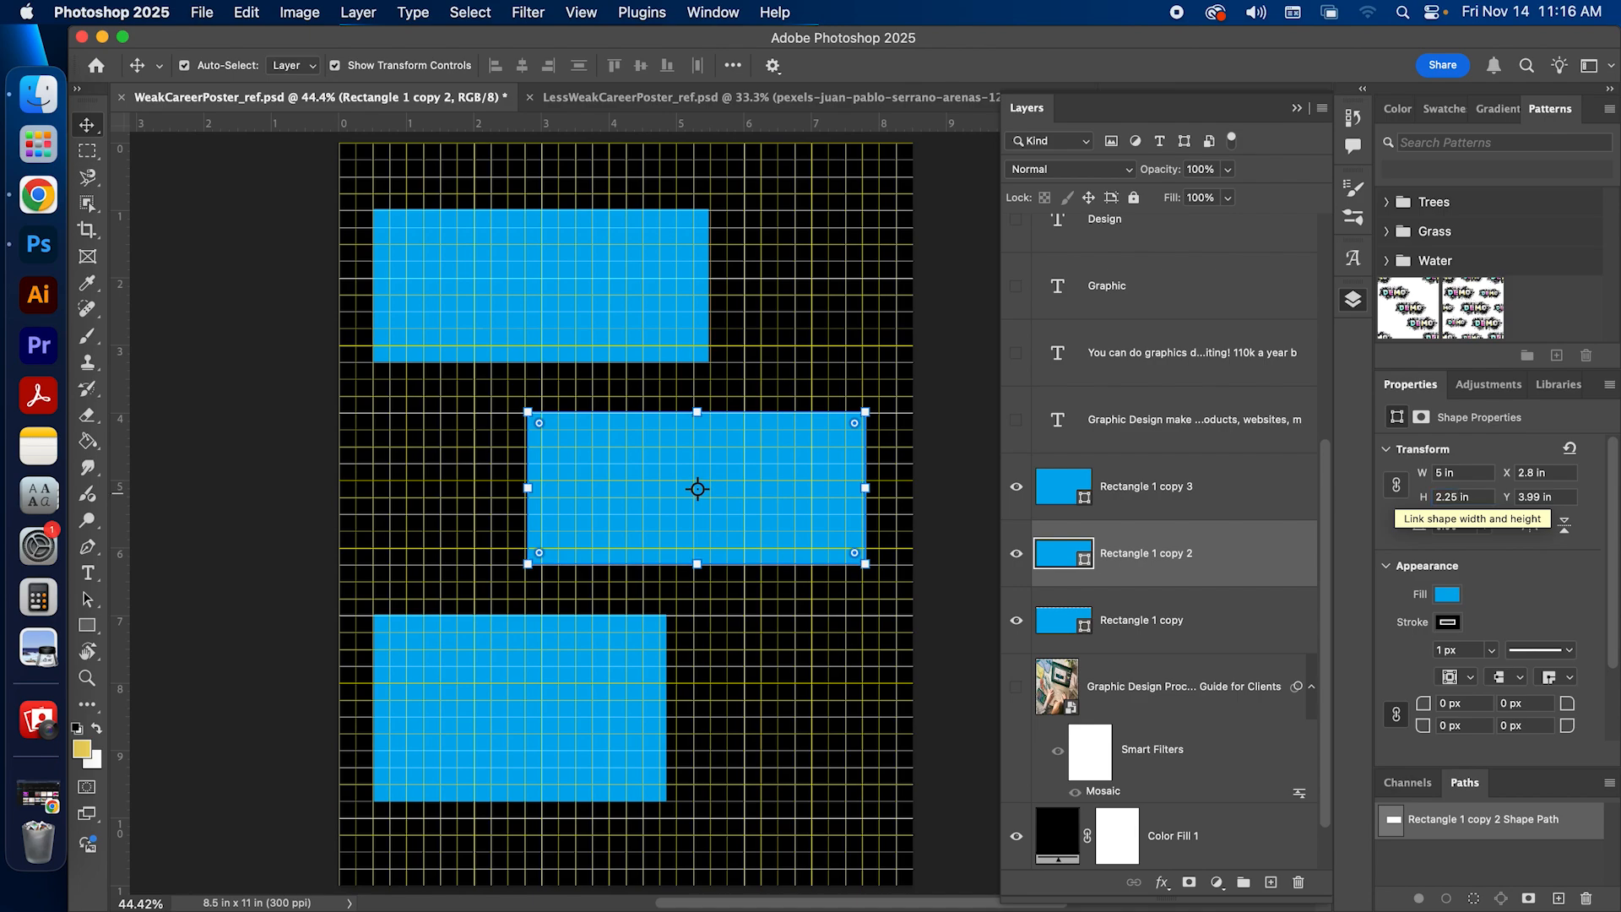
{"action": "left_click", "coordinate": [502, 328]}
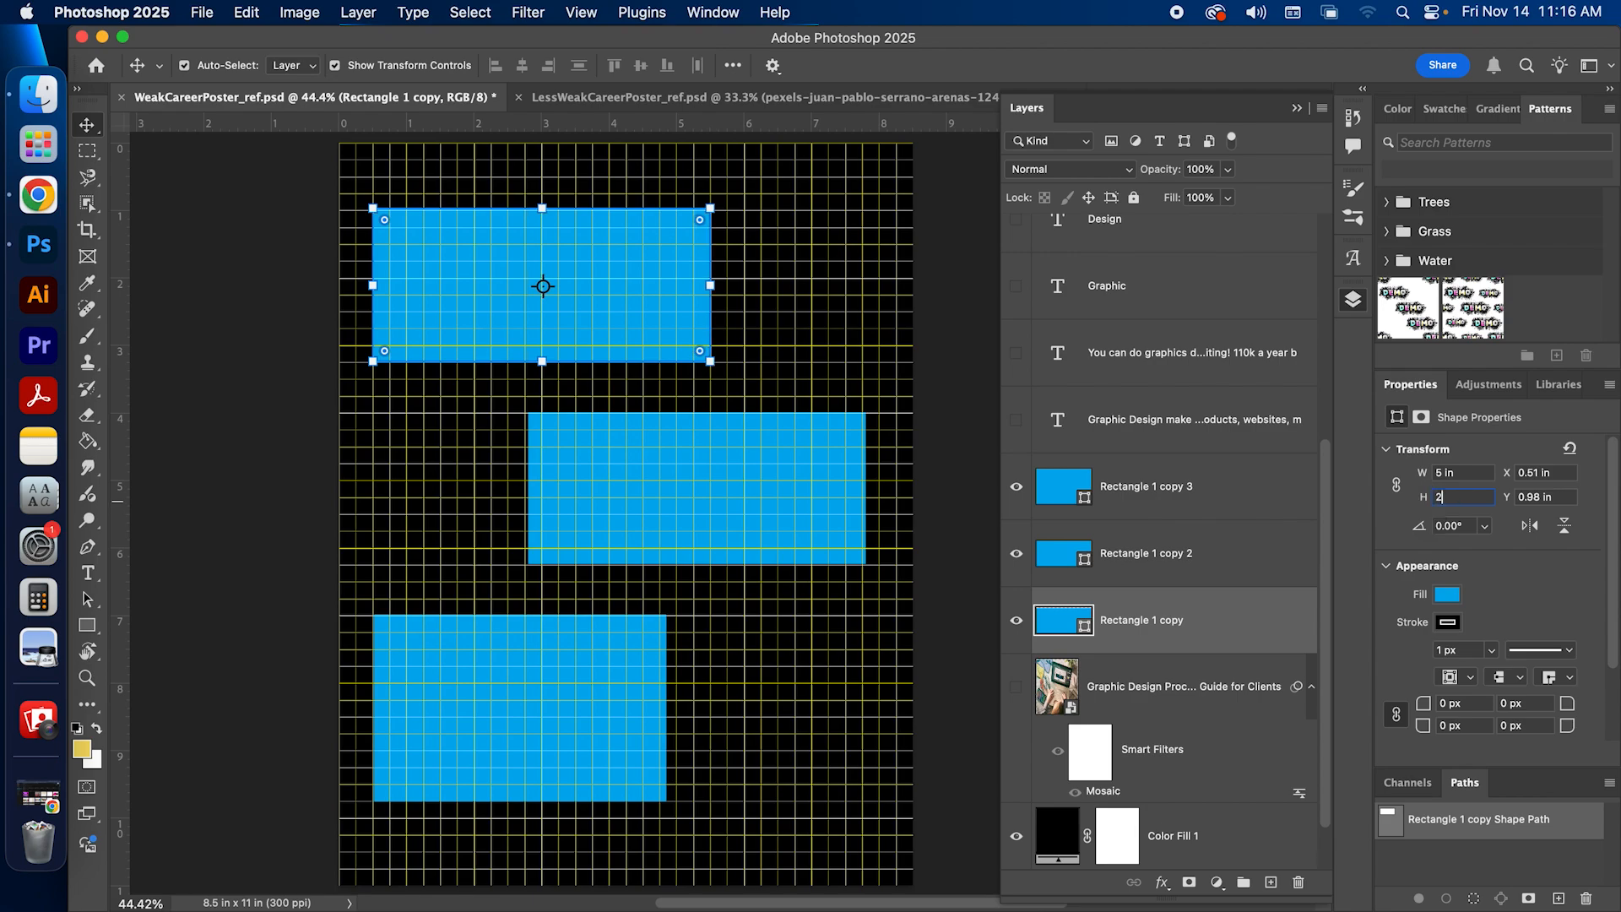
{"action": "type", "text": "5"}
{"action": "key", "text": "Return"}
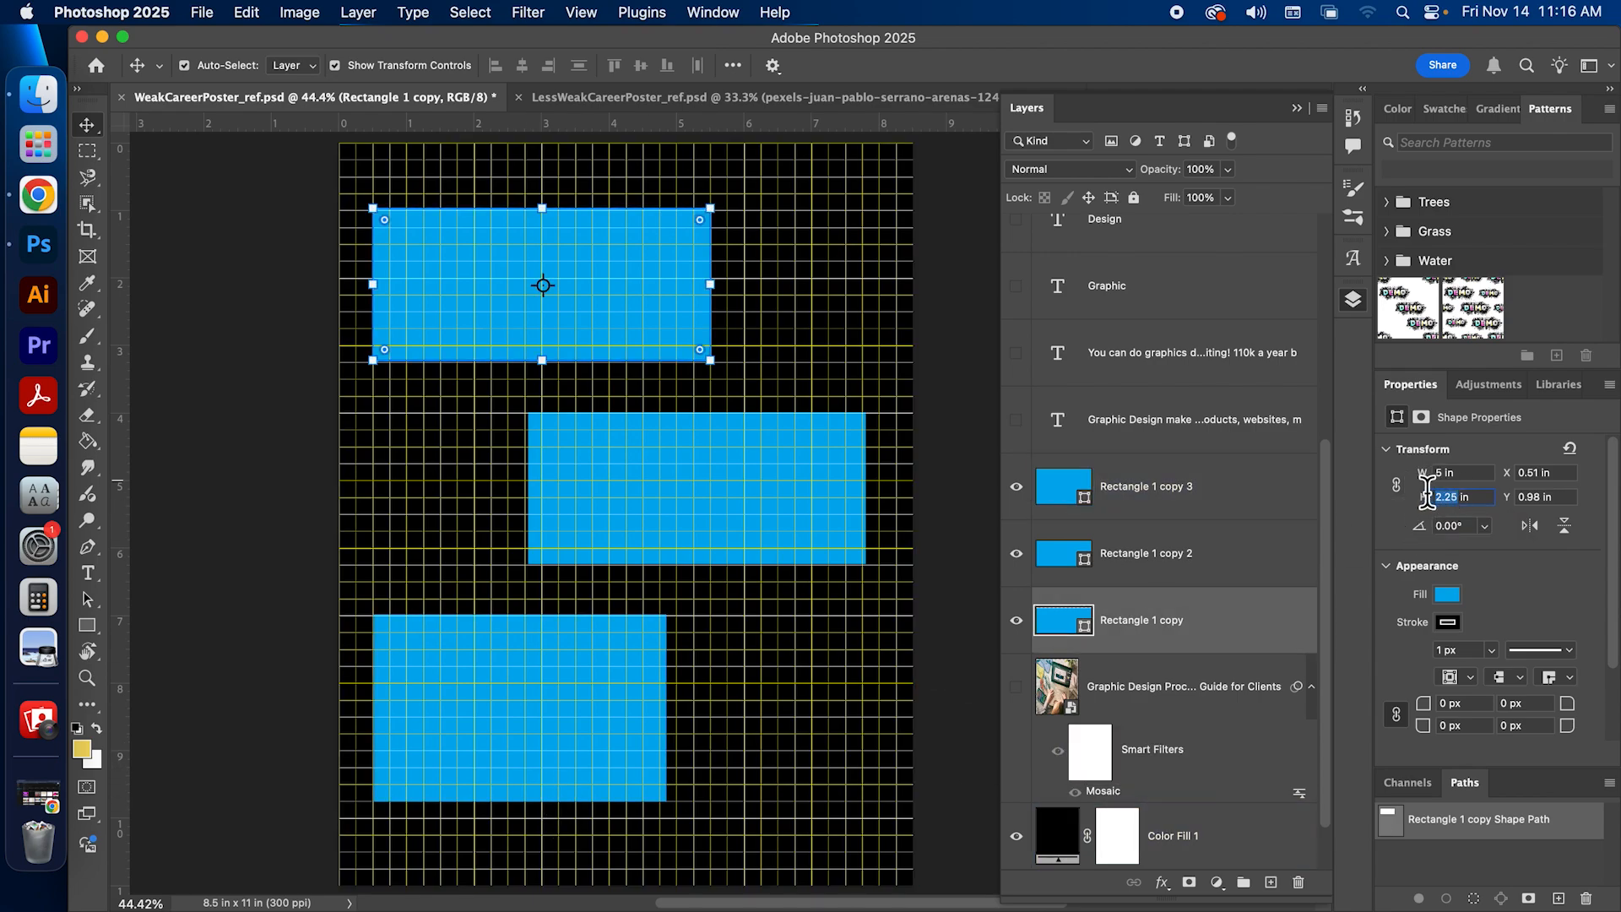
Step: Set the bottom rectangle to 5 in wide and 2.5 in high, and deselect it
{"action": "left_click", "coordinate": [635, 665]}
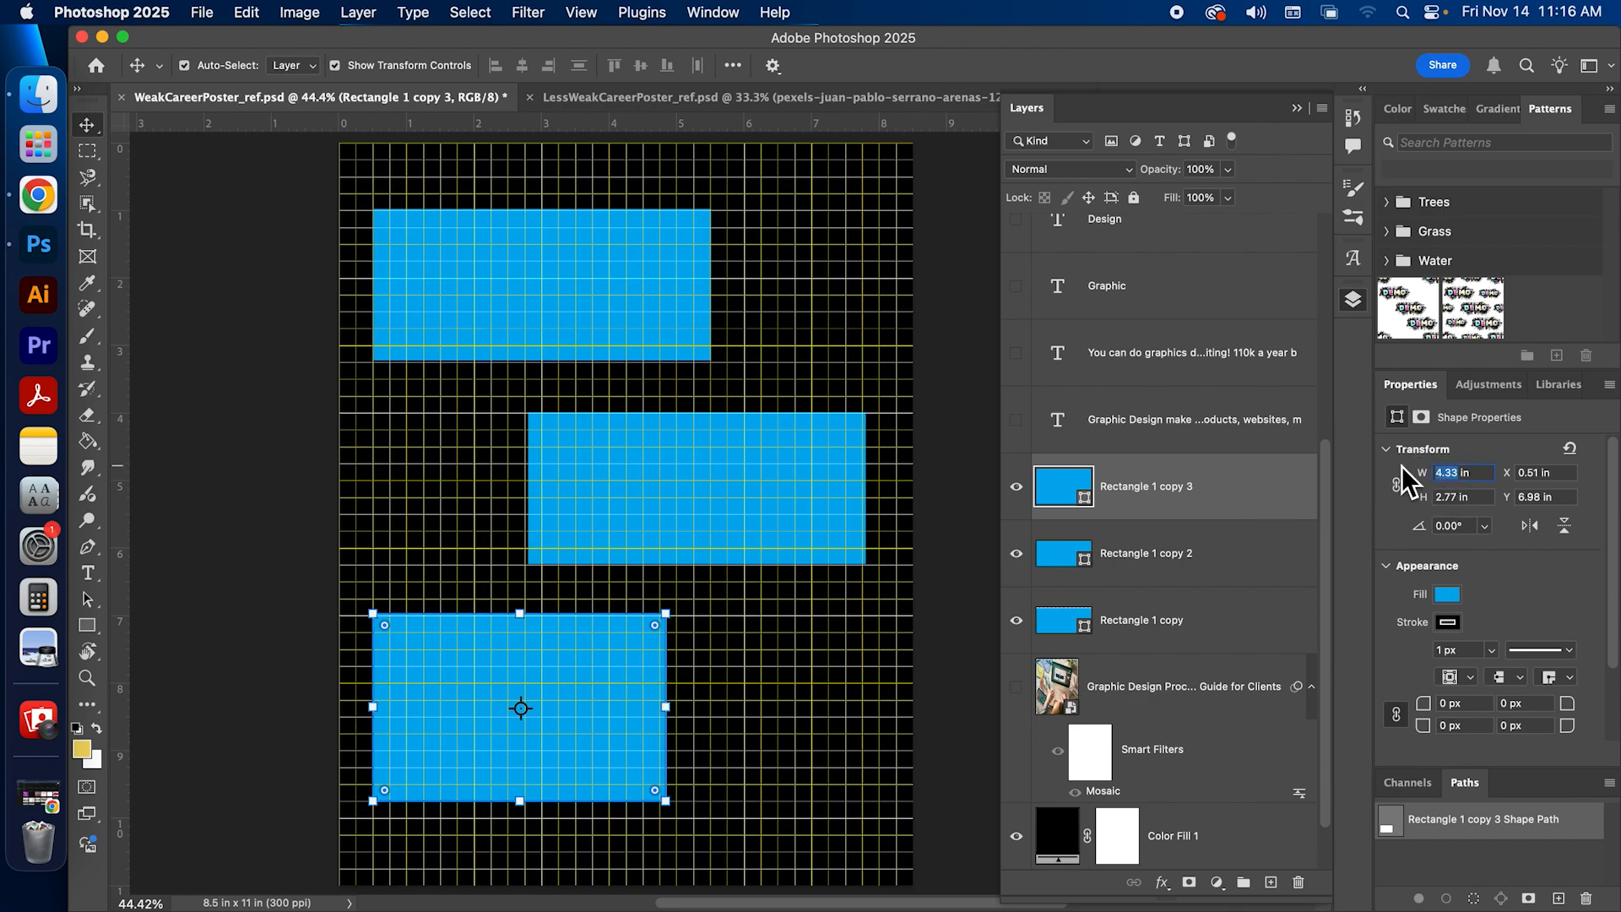
{"action": "key", "text": "Return"}
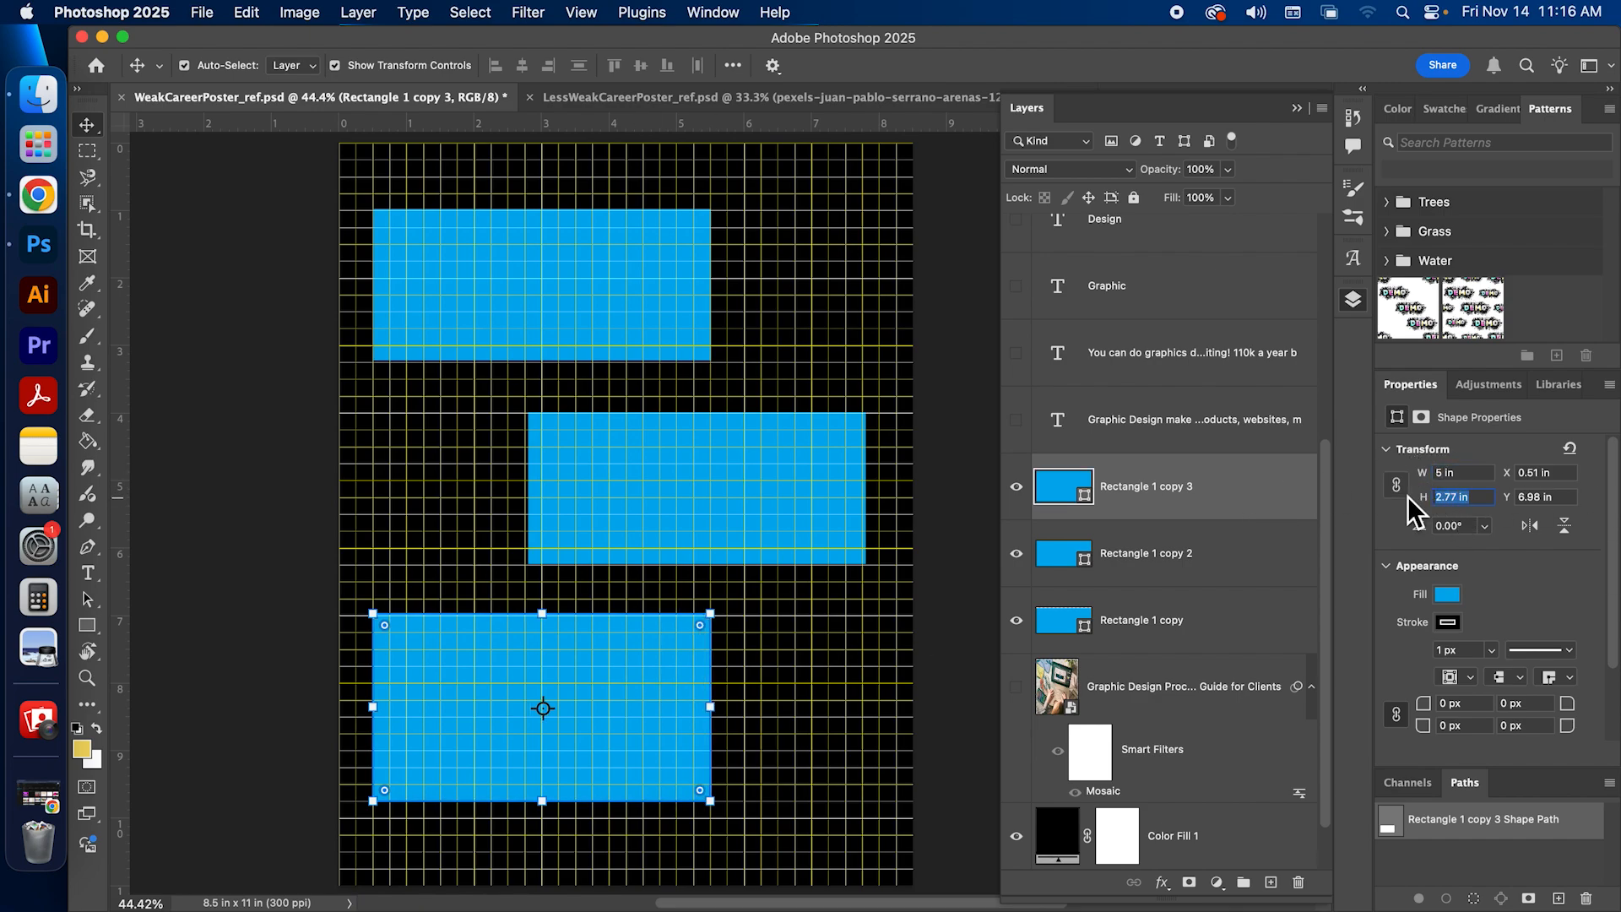
{"action": "key", "text": "Return"}
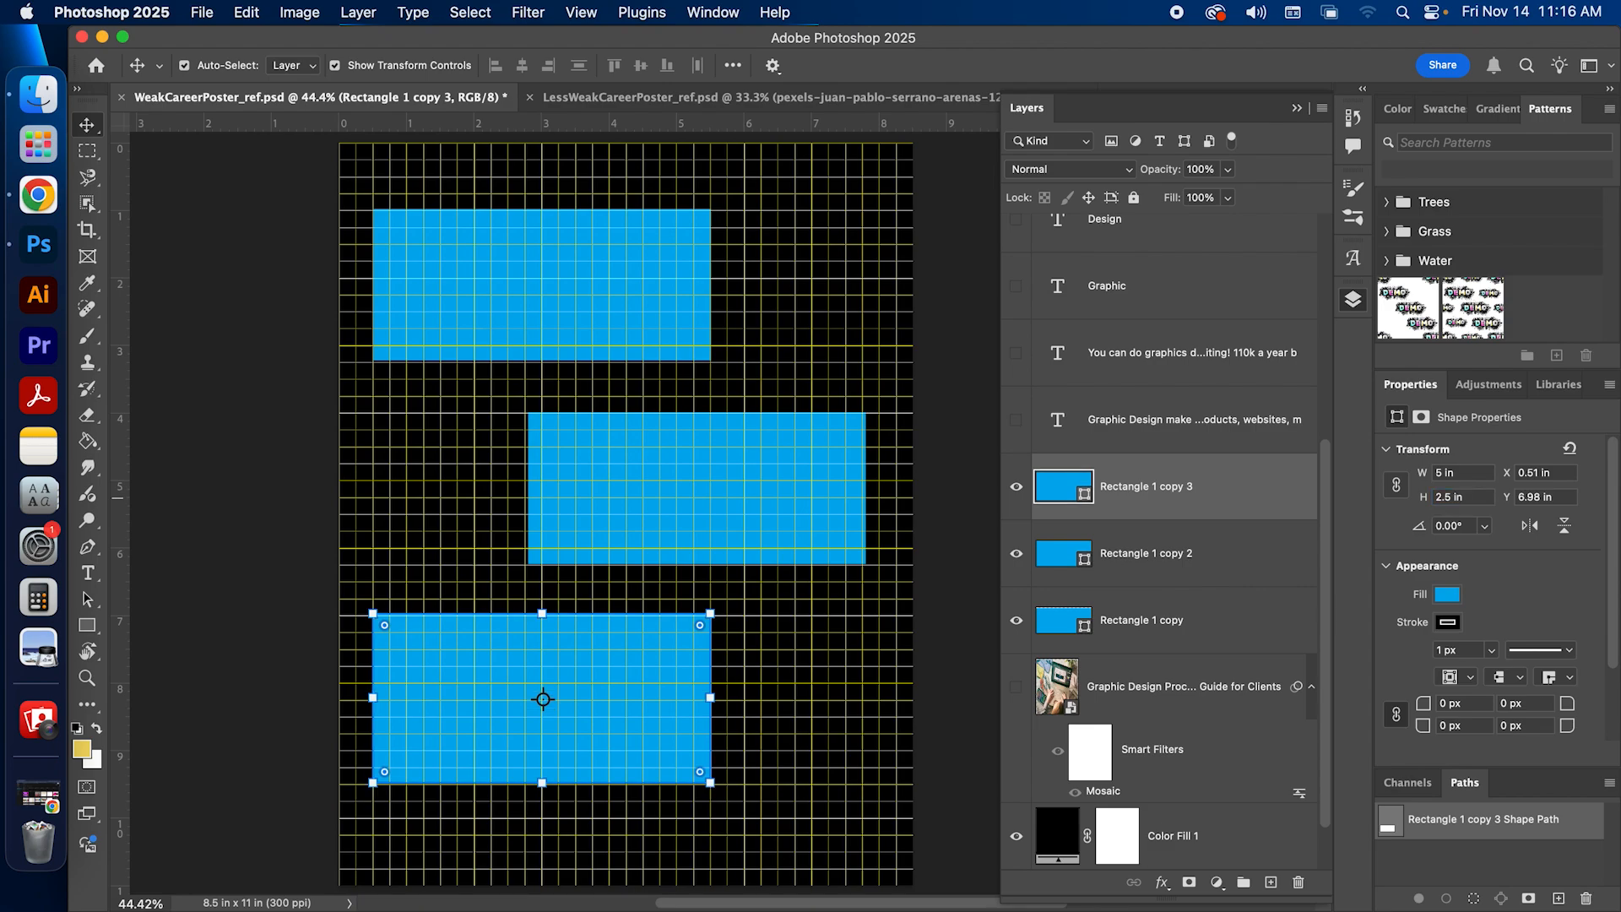
{"action": "left_click", "coordinate": [211, 488]}
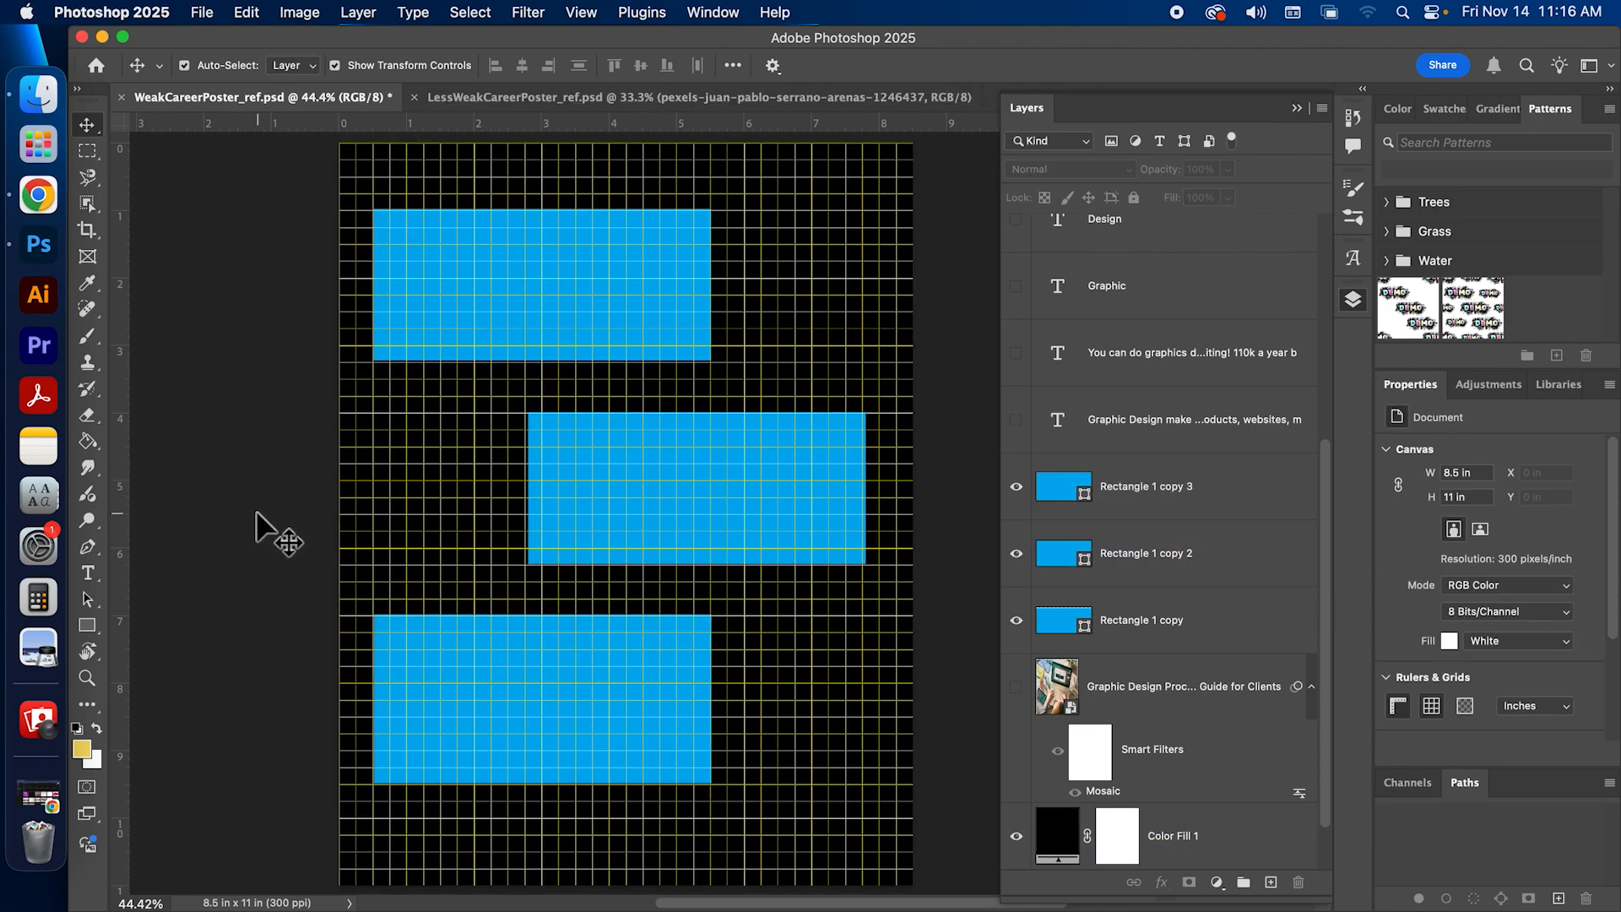
Step: Compare the rectangles' dimensions and set the bottom rectangle's height to 2.25 in to match the other two
{"action": "left_click", "coordinate": [747, 784]}
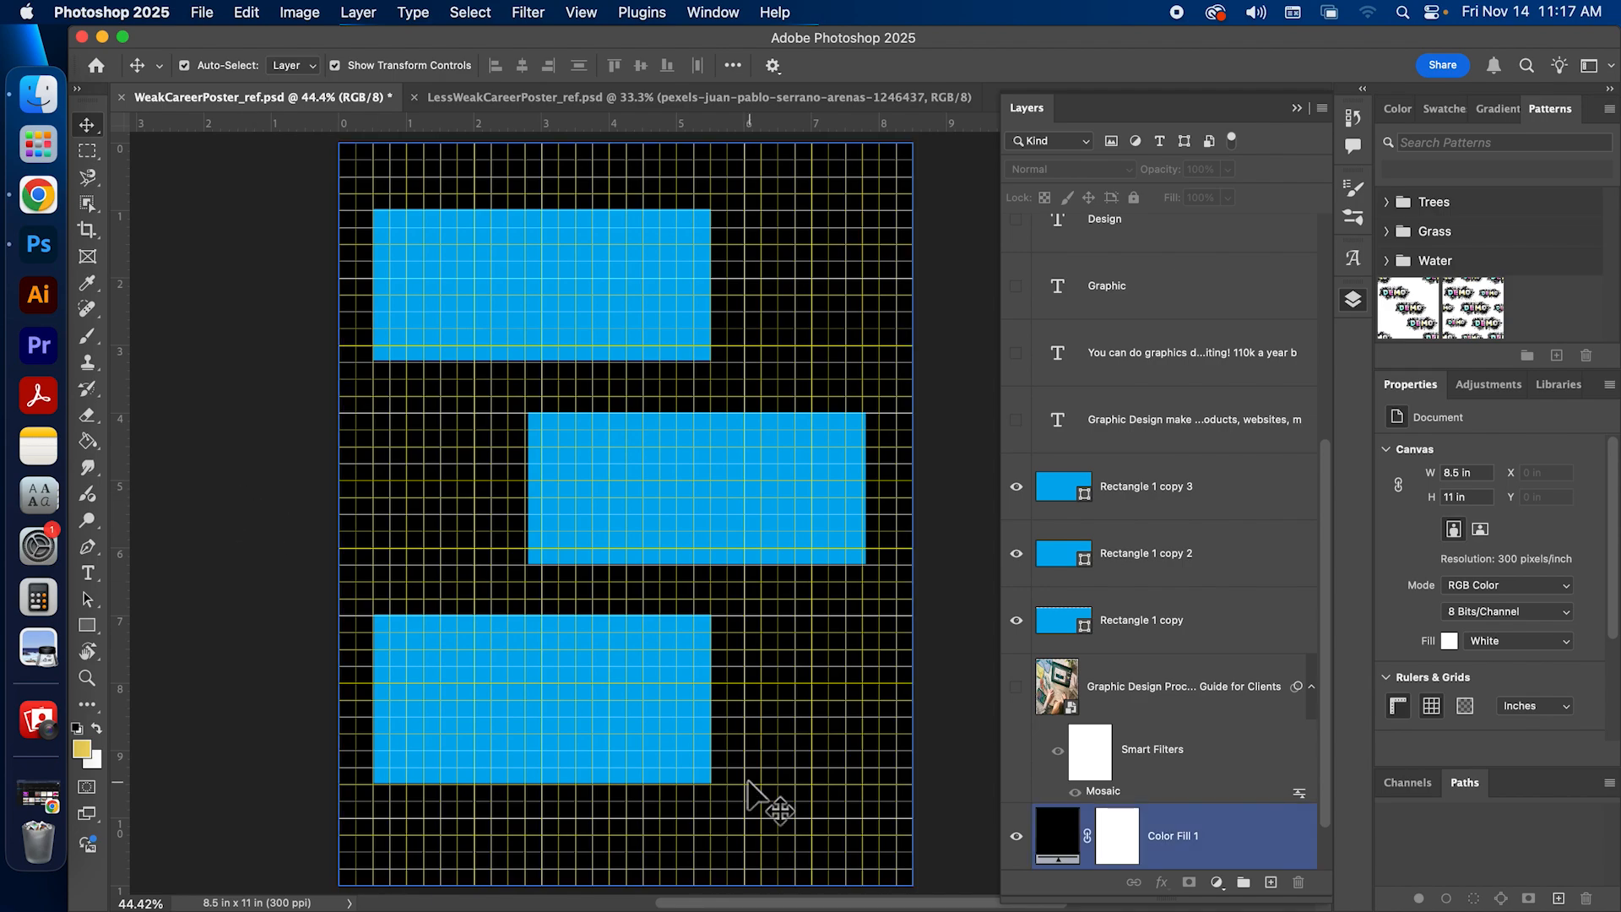
{"action": "left_click", "coordinate": [544, 680]}
{"action": "left_click", "coordinate": [650, 460]}
{"action": "left_click", "coordinate": [551, 256]}
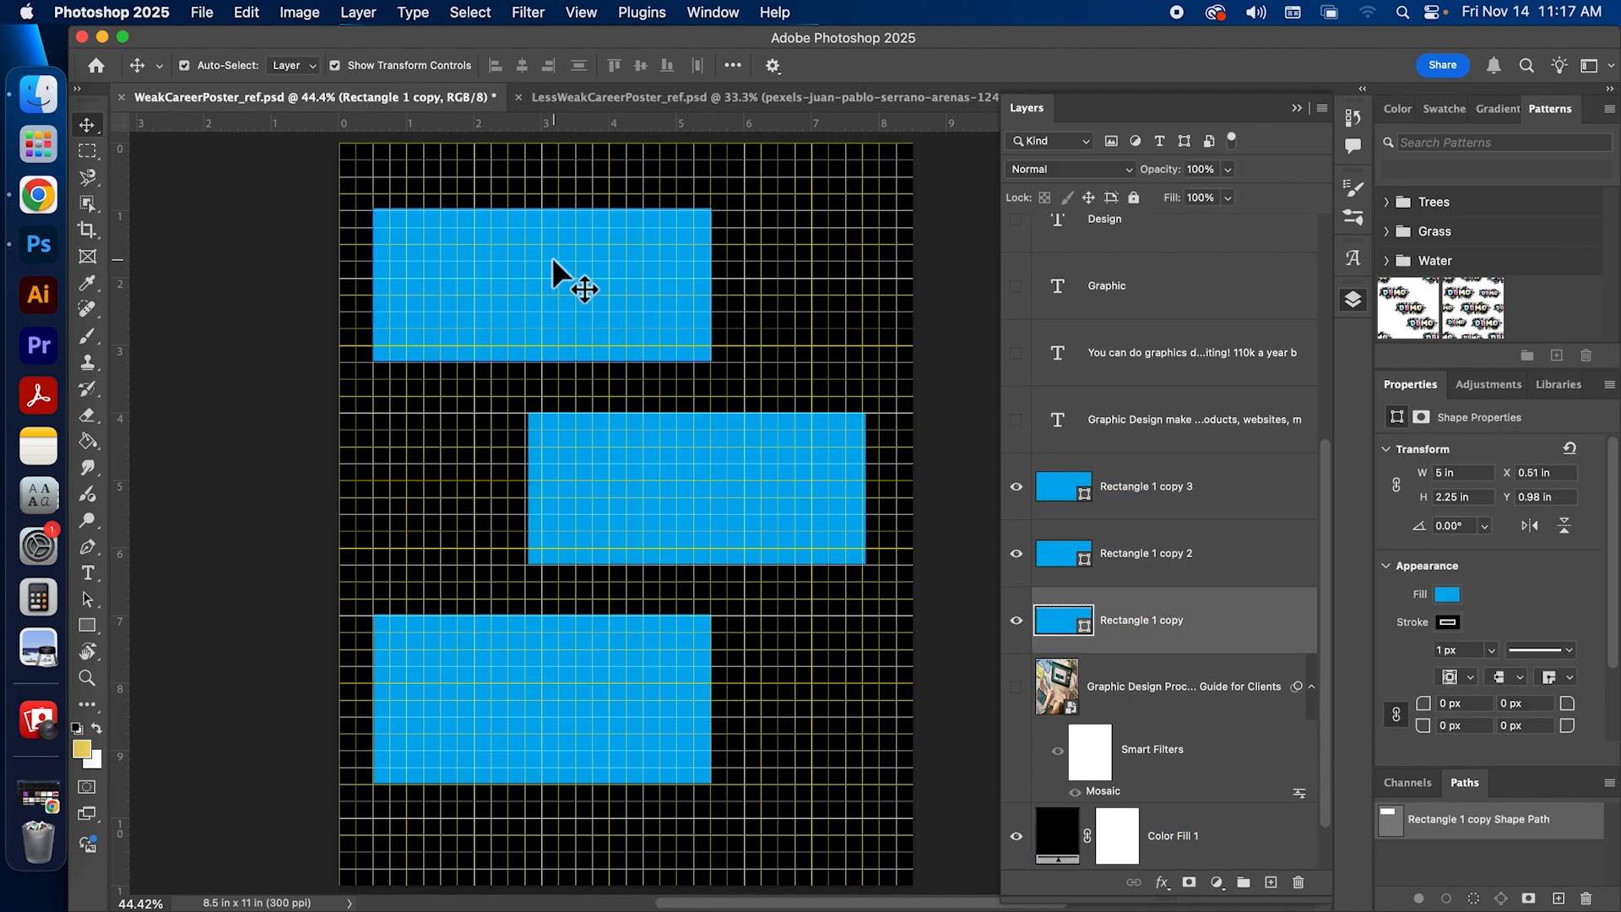
{"action": "left_click", "coordinate": [626, 601]}
{"action": "left_click", "coordinate": [577, 646]}
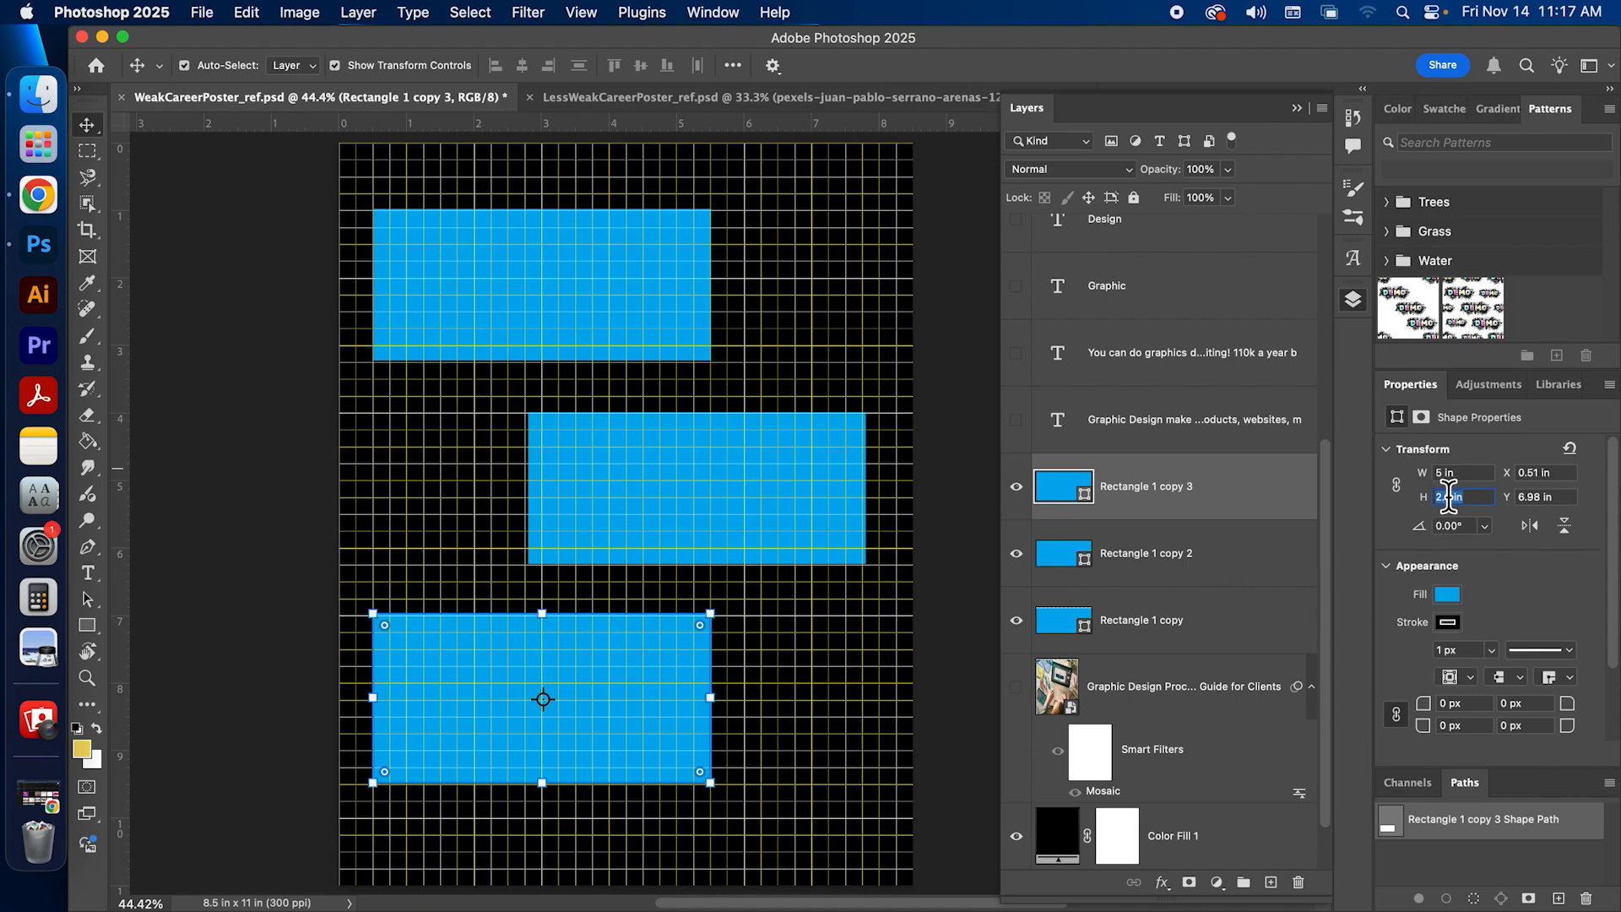
{"action": "key", "text": "Return"}
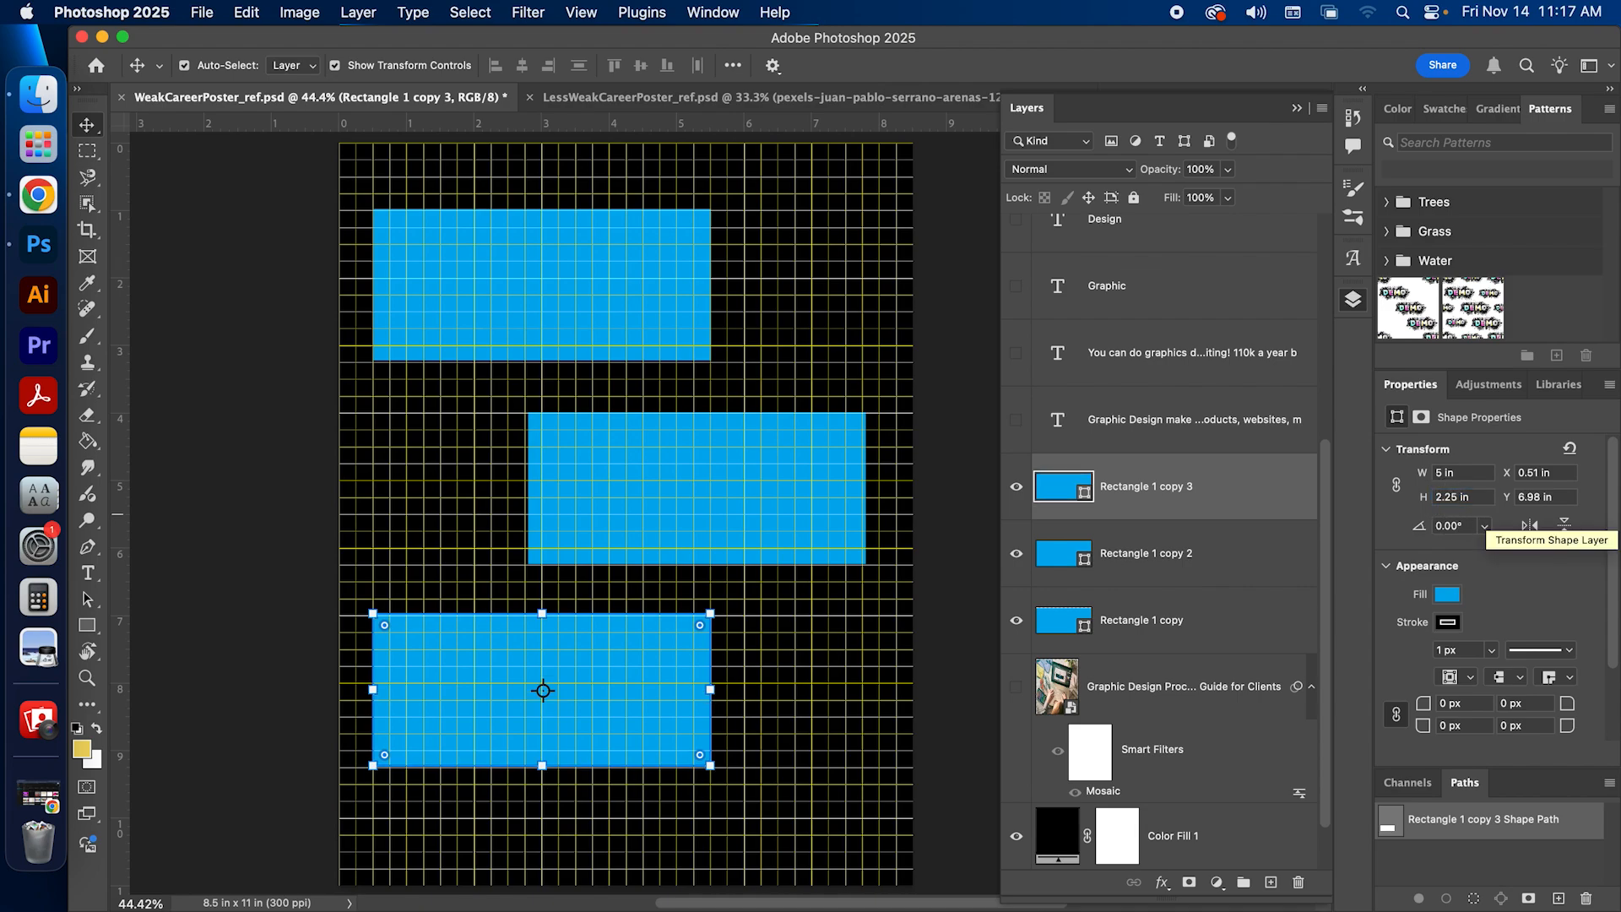
{"action": "left_click", "coordinate": [214, 456]}
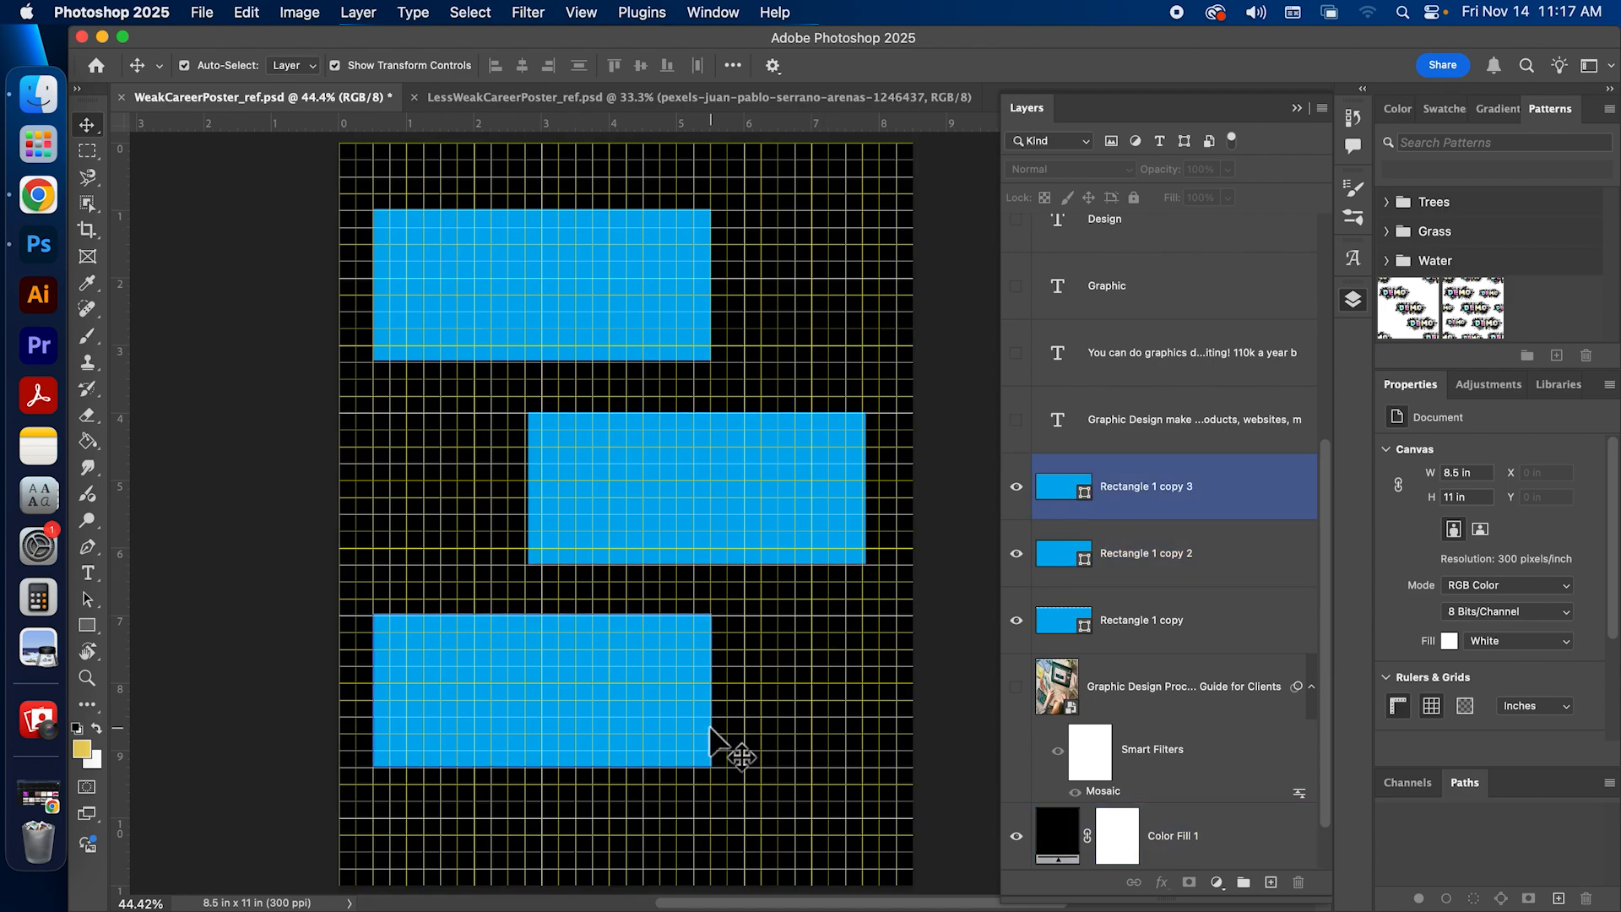
Step: Move all three rectangles down about 1.3 in together and align the middle one's left edge with the 3 in grid line
{"action": "left_click_drag", "start_coordinate": [1321, 612], "coordinate": [1347, 425]}
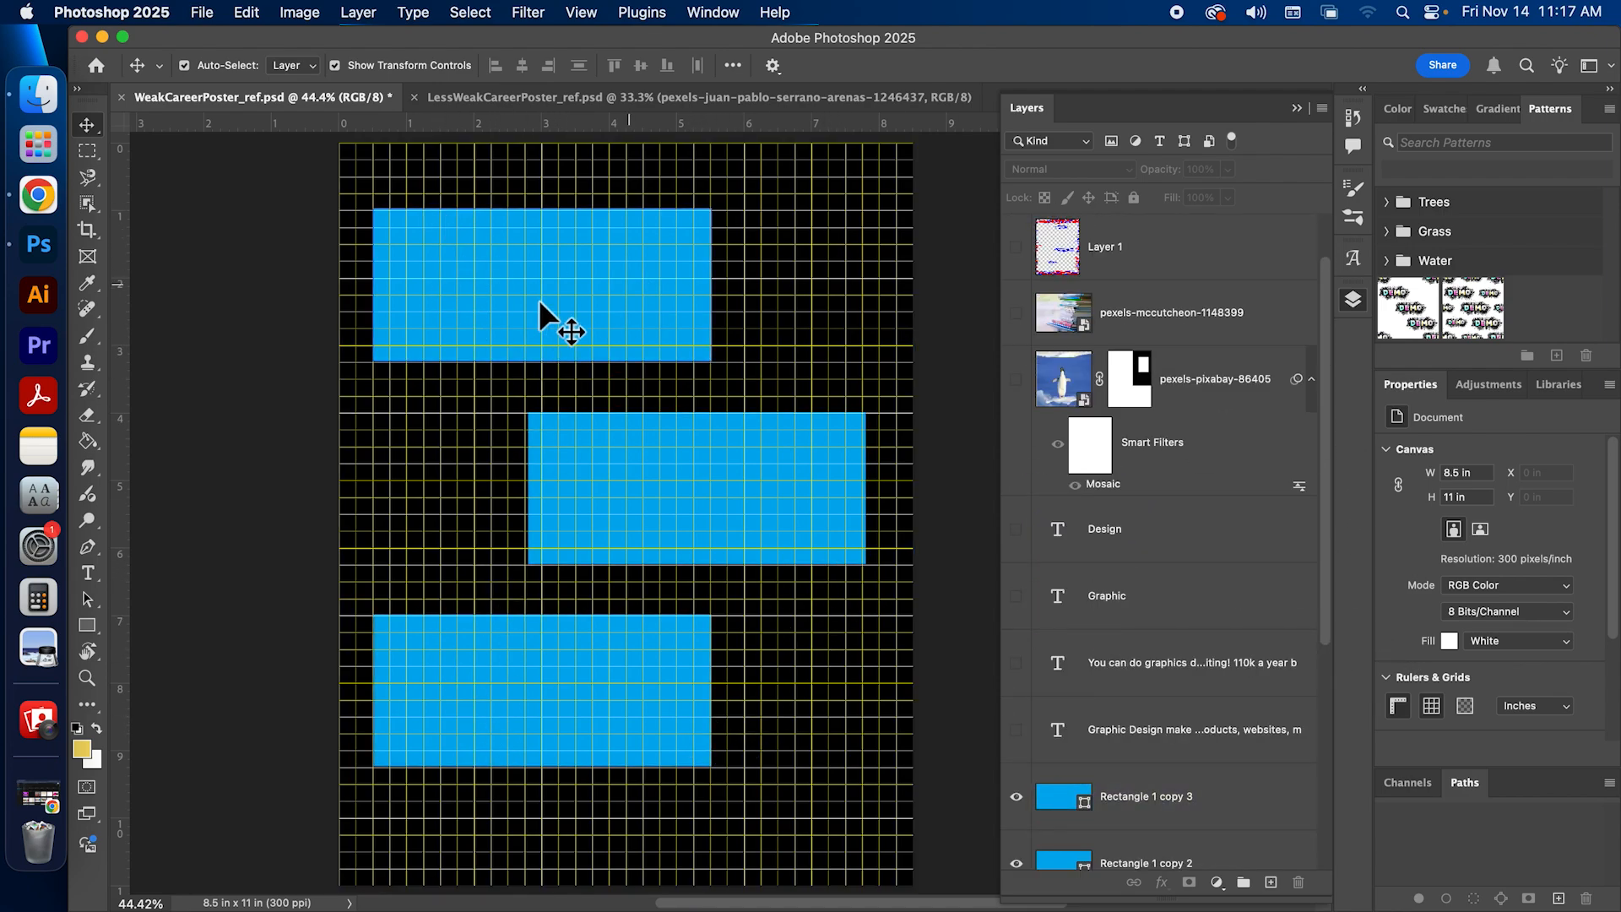
{"action": "mouse_move", "coordinate": [1319, 501]}
{"action": "left_mouse_down"}
{"action": "mouse_move", "coordinate": [1324, 560]}
{"action": "mouse_move", "coordinate": [1325, 518]}
{"action": "left_mouse_up"}
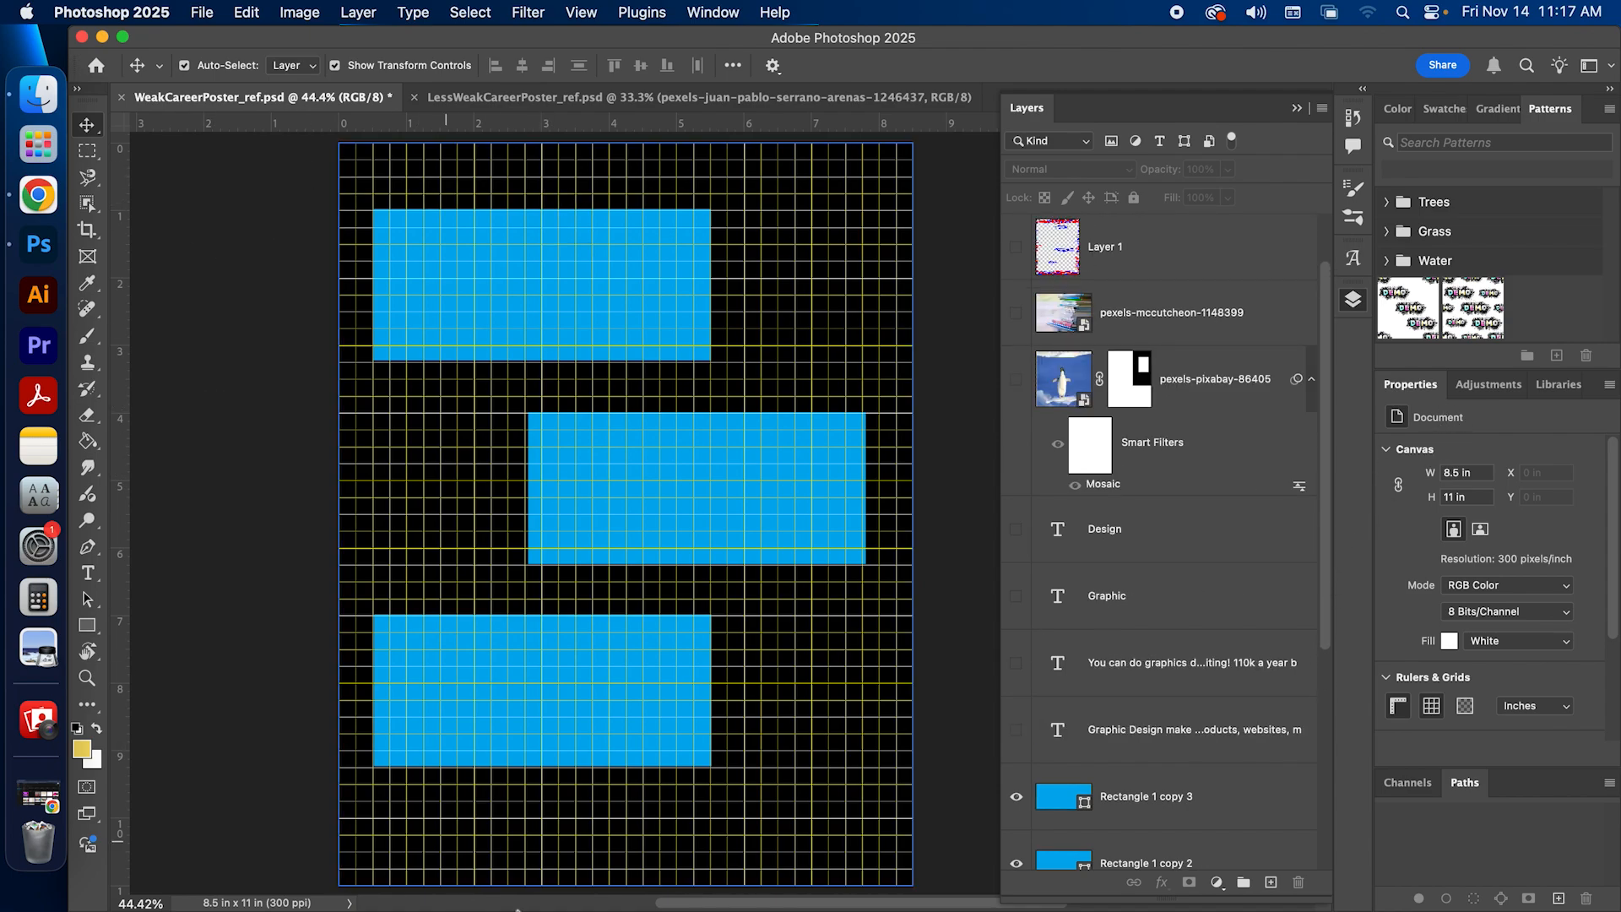
{"action": "left_click_drag", "start_coordinate": [247, 245], "coordinate": [728, 768]}
{"action": "left_click_drag", "start_coordinate": [733, 498], "coordinate": [743, 571]}
{"action": "left_click_drag", "start_coordinate": [494, 389], "coordinate": [480, 387]}
{"action": "left_click_drag", "start_coordinate": [554, 767], "coordinate": [535, 765]}
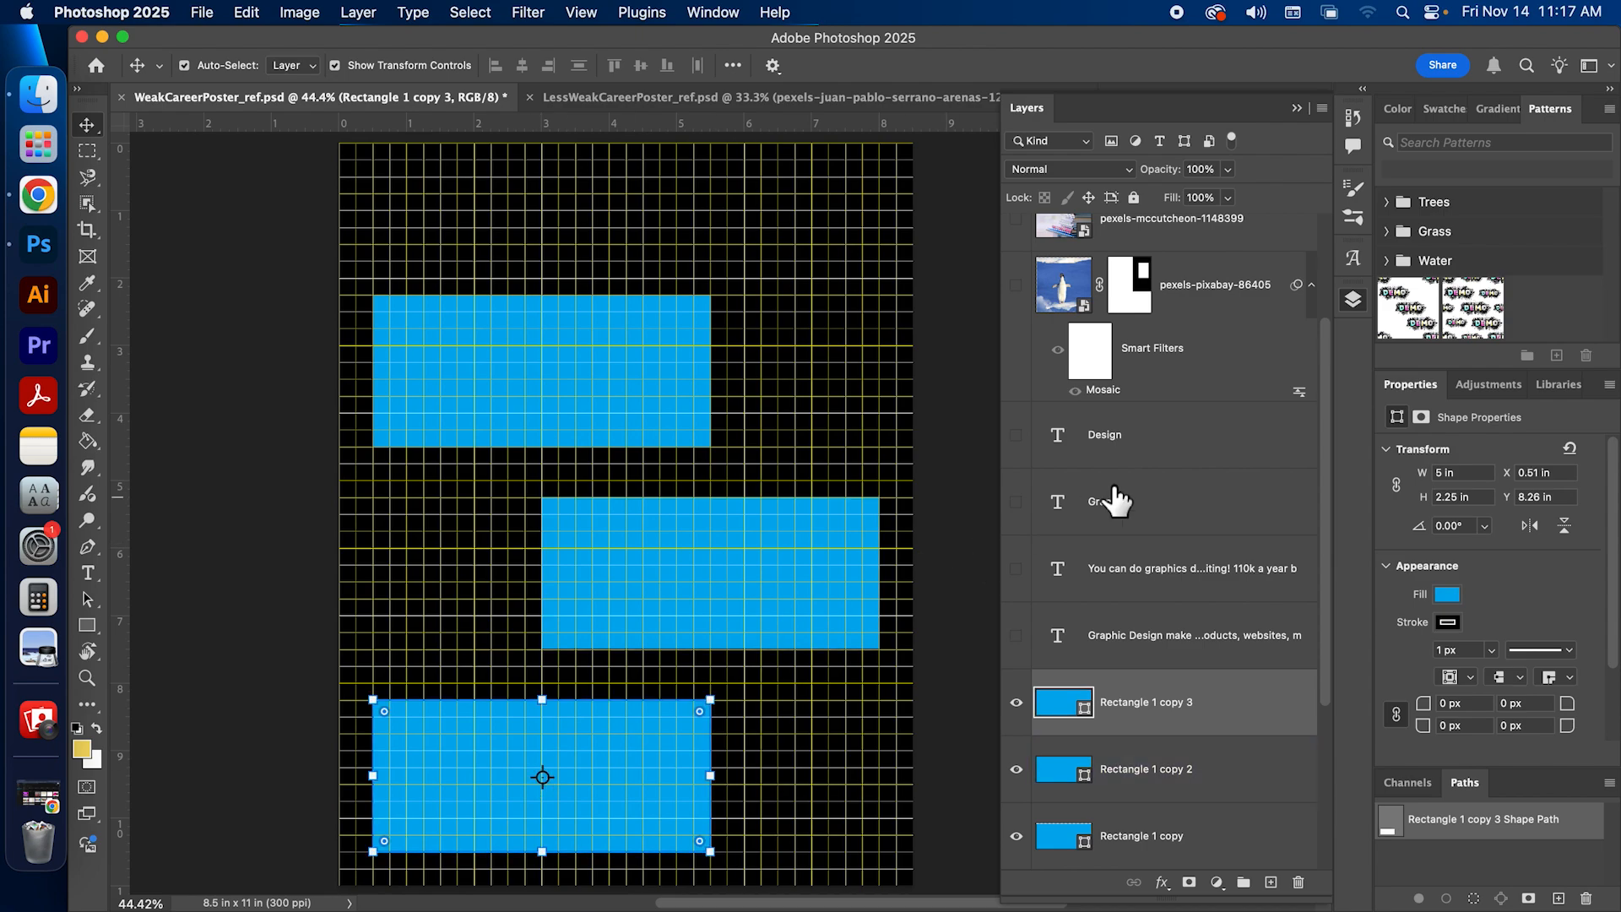
Step: Show the Graphic and Design text layers and move the words above the top rectangle, with Design lower and further right
{"action": "scroll", "coordinate": [1216, 473], "scroll_direction": "down", "scroll_amount": 2}
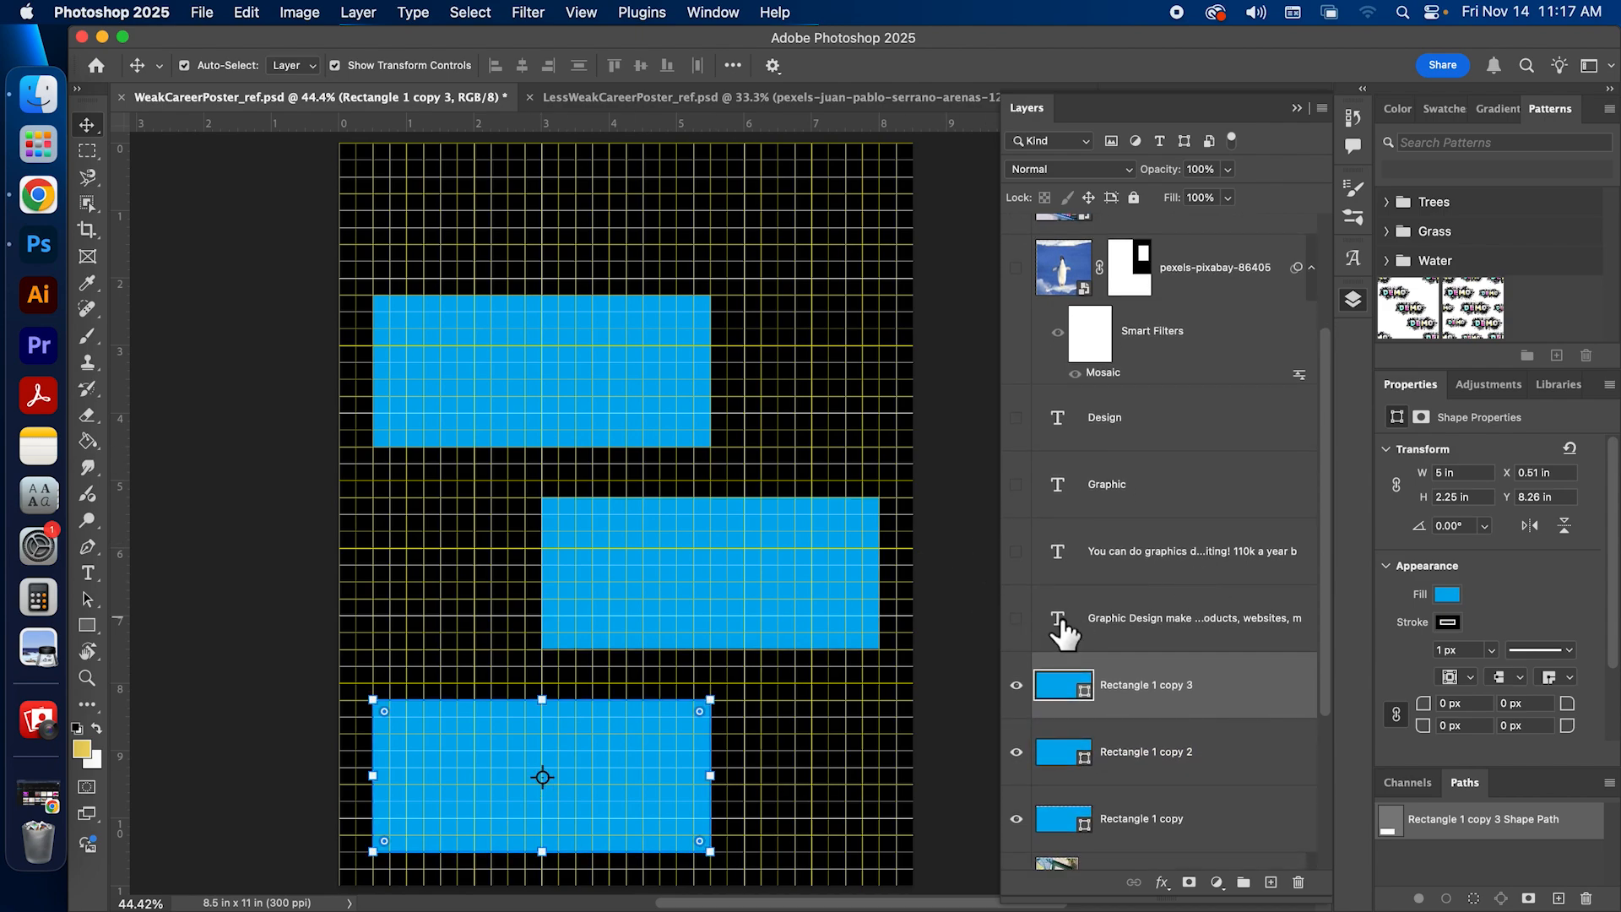
{"action": "left_click", "coordinate": [1189, 537]}
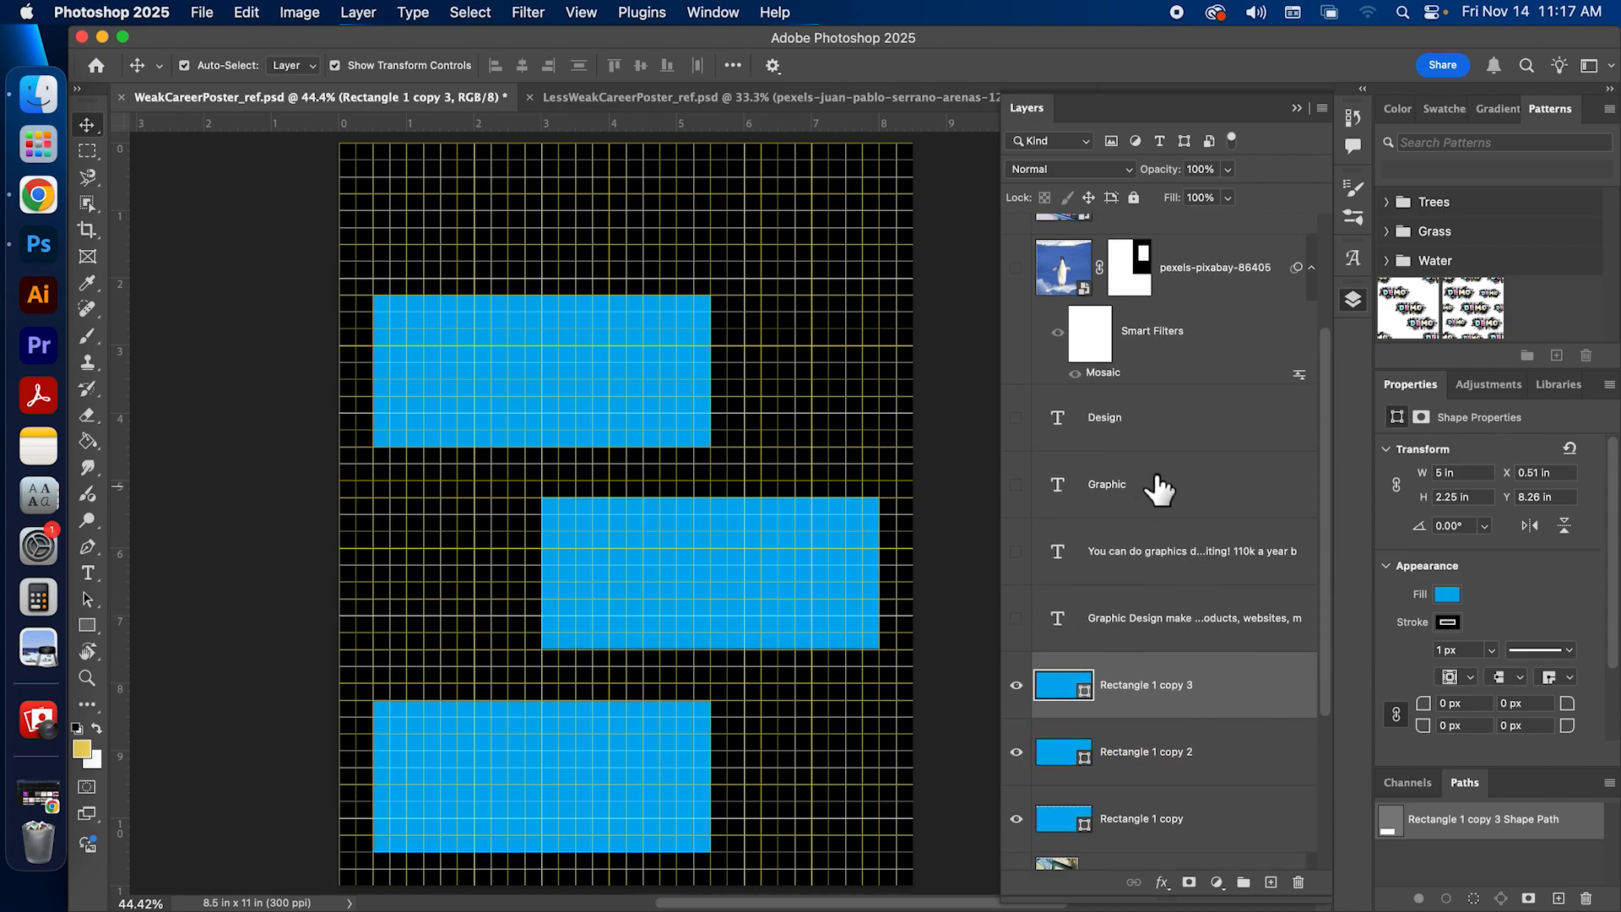
{"action": "left_click", "coordinate": [1121, 433]}
{"action": "left_click", "coordinate": [1017, 484]}
{"action": "left_click", "coordinate": [1018, 419]}
{"action": "left_click", "coordinate": [1132, 482]}
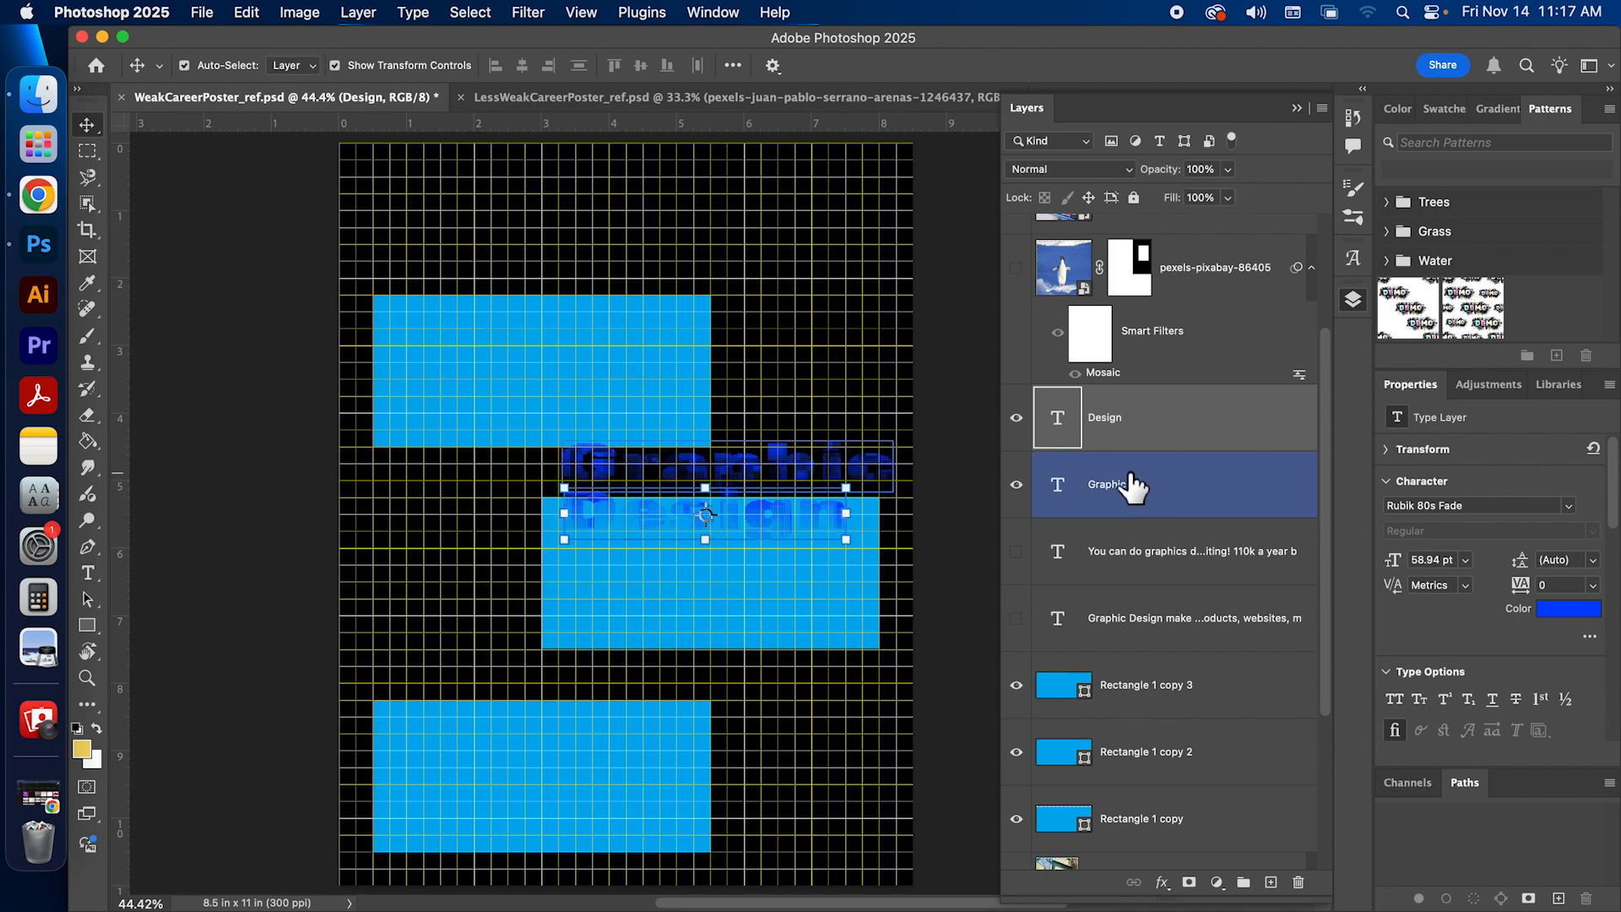
{"action": "left_click_drag", "start_coordinate": [824, 470], "coordinate": [631, 226]}
{"action": "left_click_drag", "start_coordinate": [786, 530], "coordinate": [750, 258]}
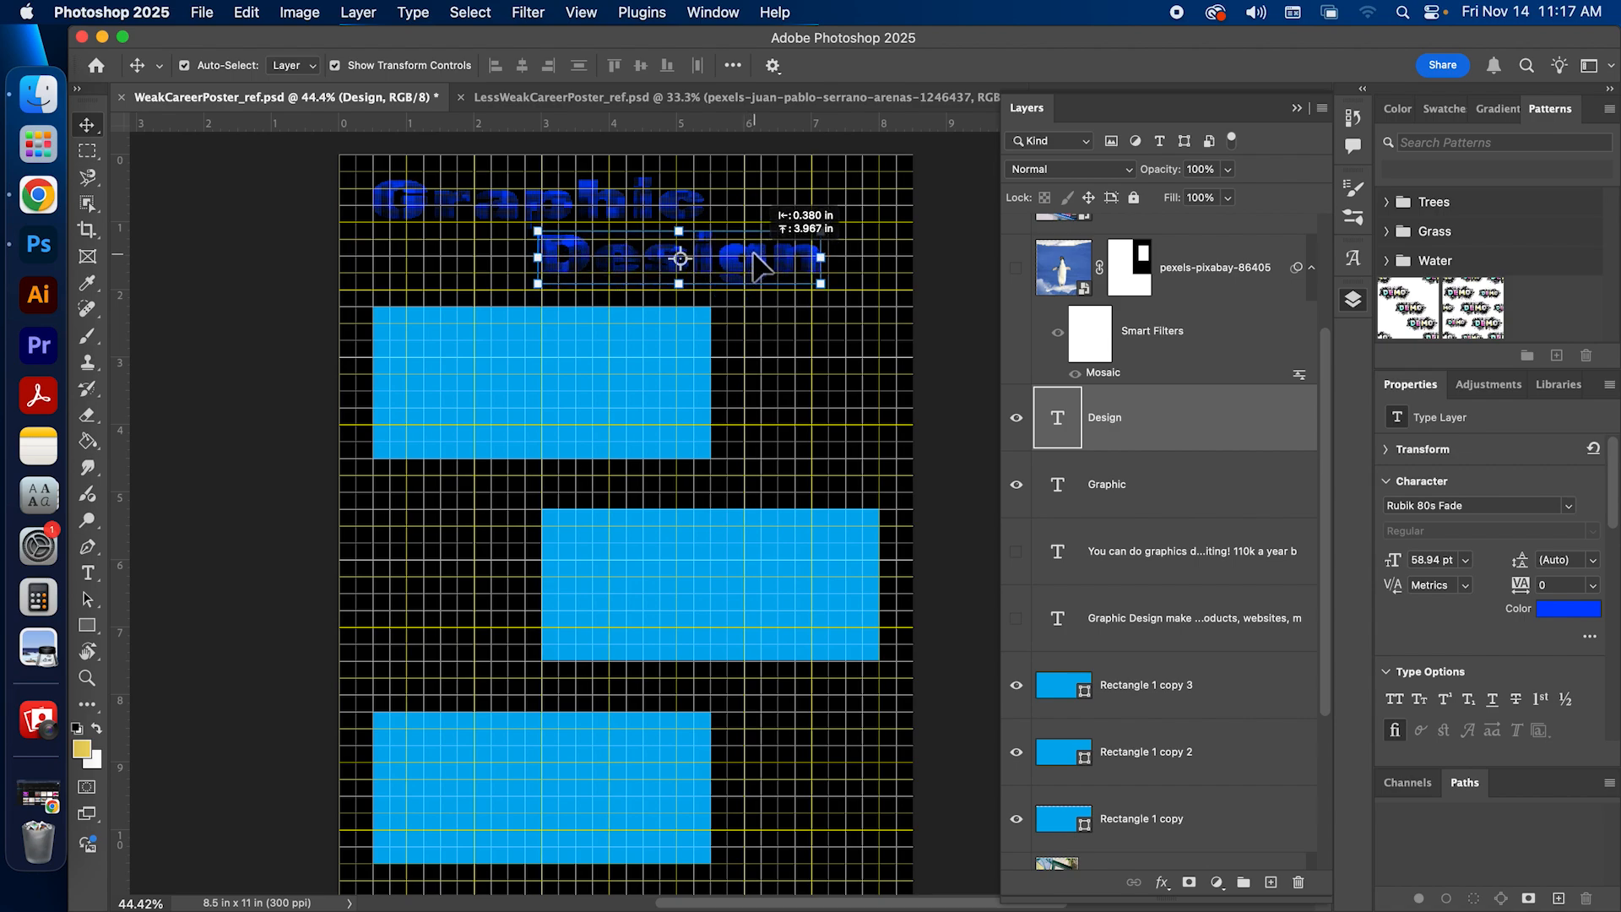
Step: Show both paragraph text layers and place "You can do graphics design" on the top rectangle and "Graphic Design make designs" on the middle one, about 0.3 in inside
{"action": "left_click", "coordinate": [1016, 551]}
{"action": "left_click_drag", "start_coordinate": [528, 615], "coordinate": [559, 338]}
{"action": "left_click", "coordinate": [1017, 619]}
{"action": "left_click_drag", "start_coordinate": [481, 290], "coordinate": [651, 549]}
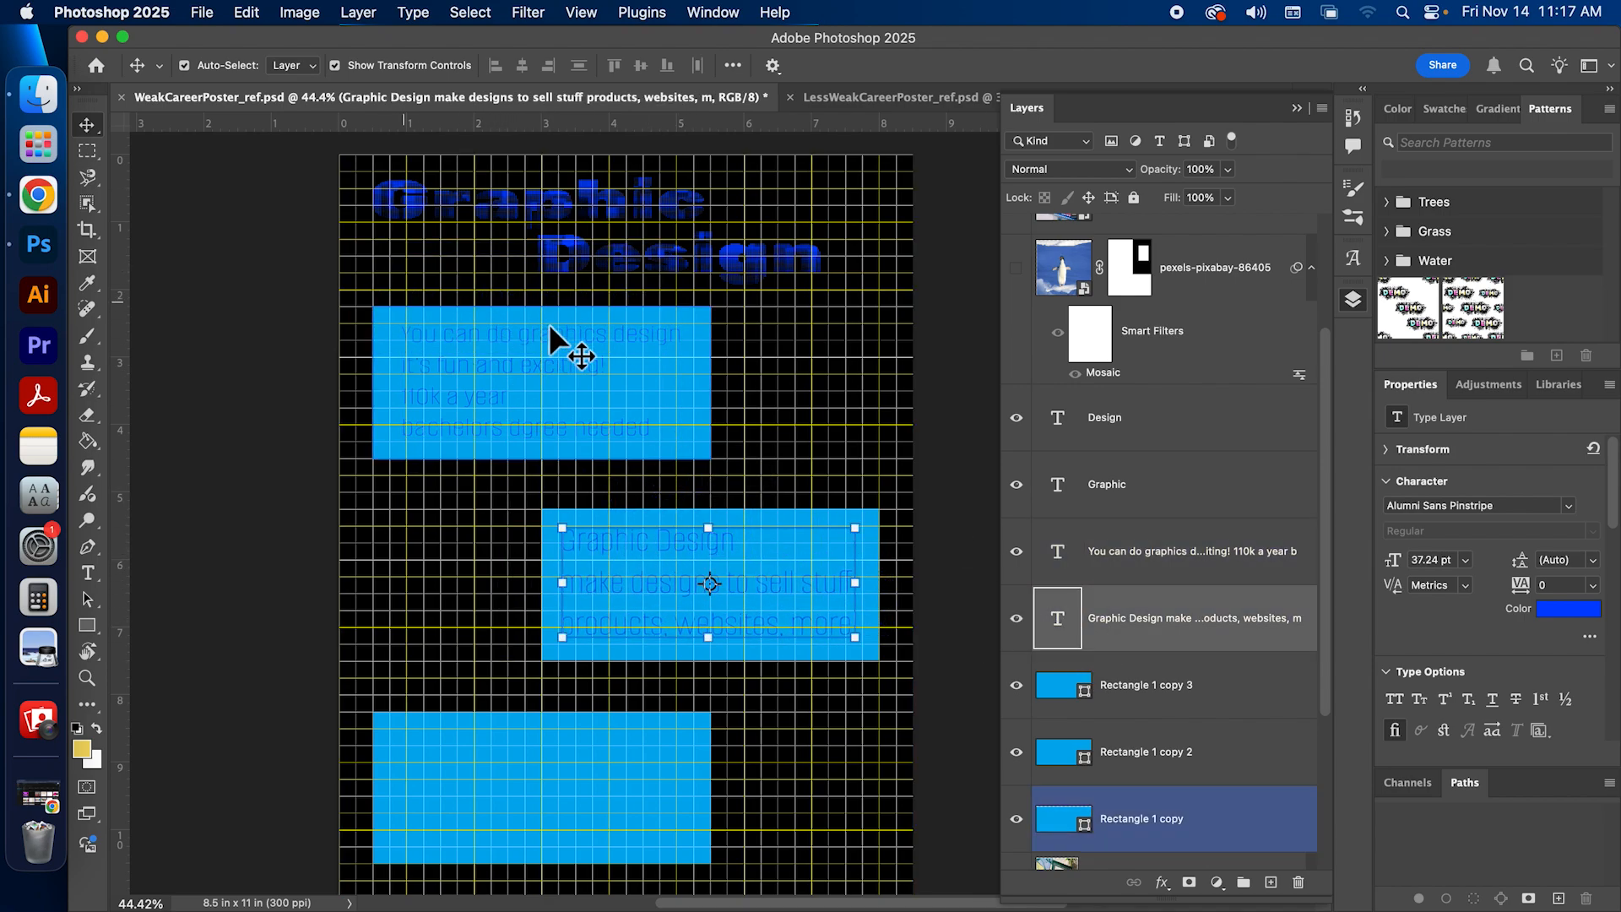
{"action": "left_click_drag", "start_coordinate": [513, 372], "coordinate": [467, 367]}
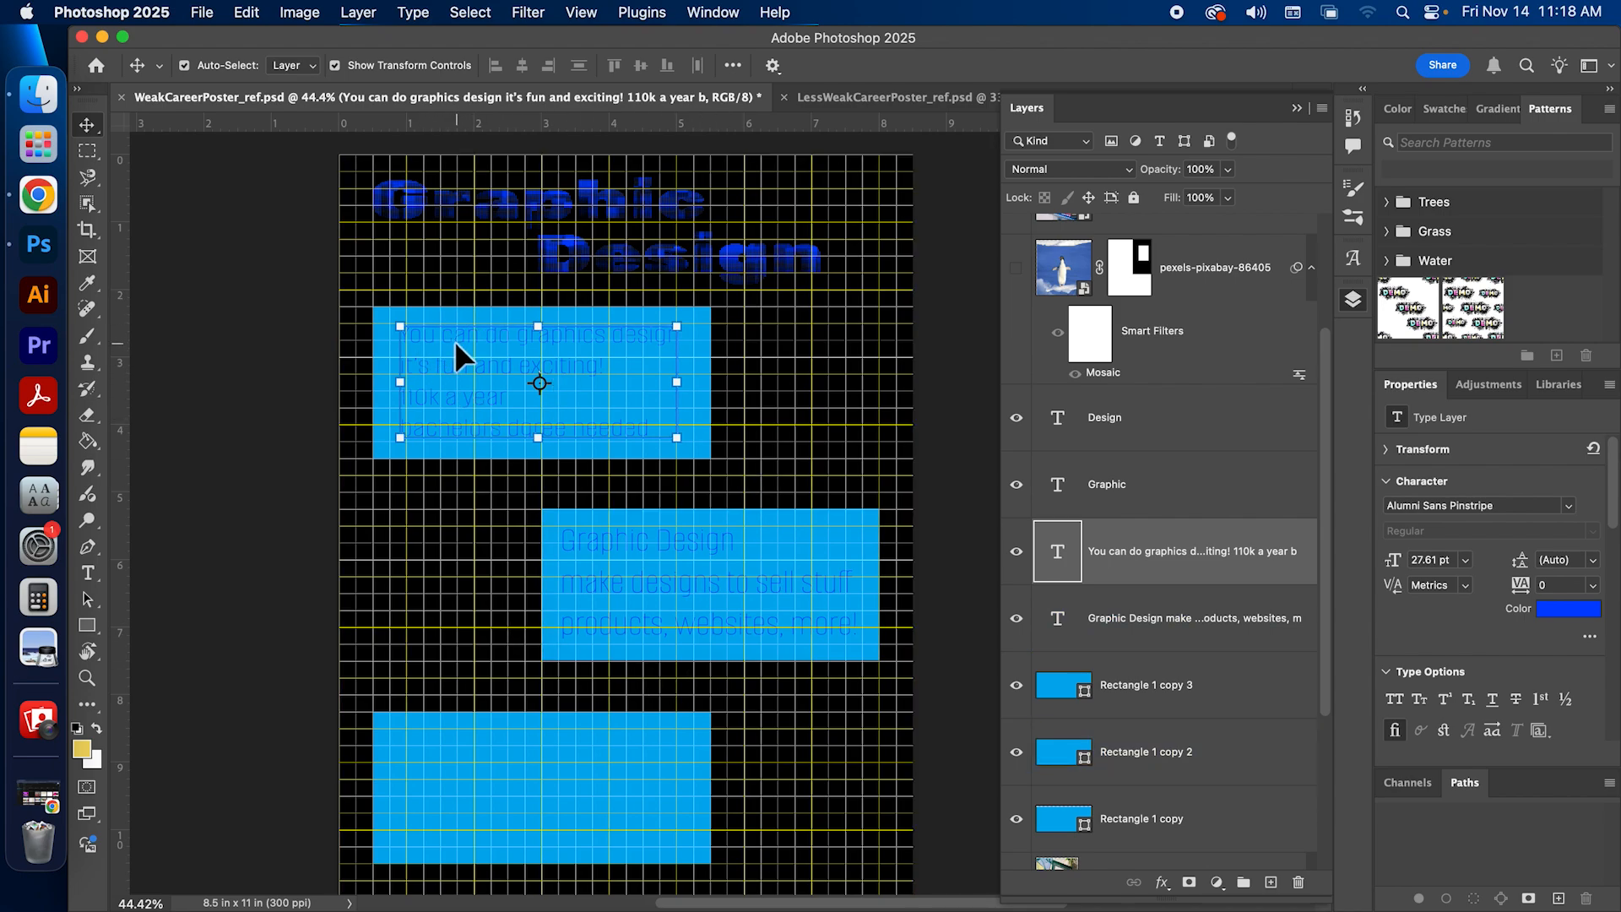
{"action": "left_click_drag", "start_coordinate": [443, 377], "coordinate": [435, 379]}
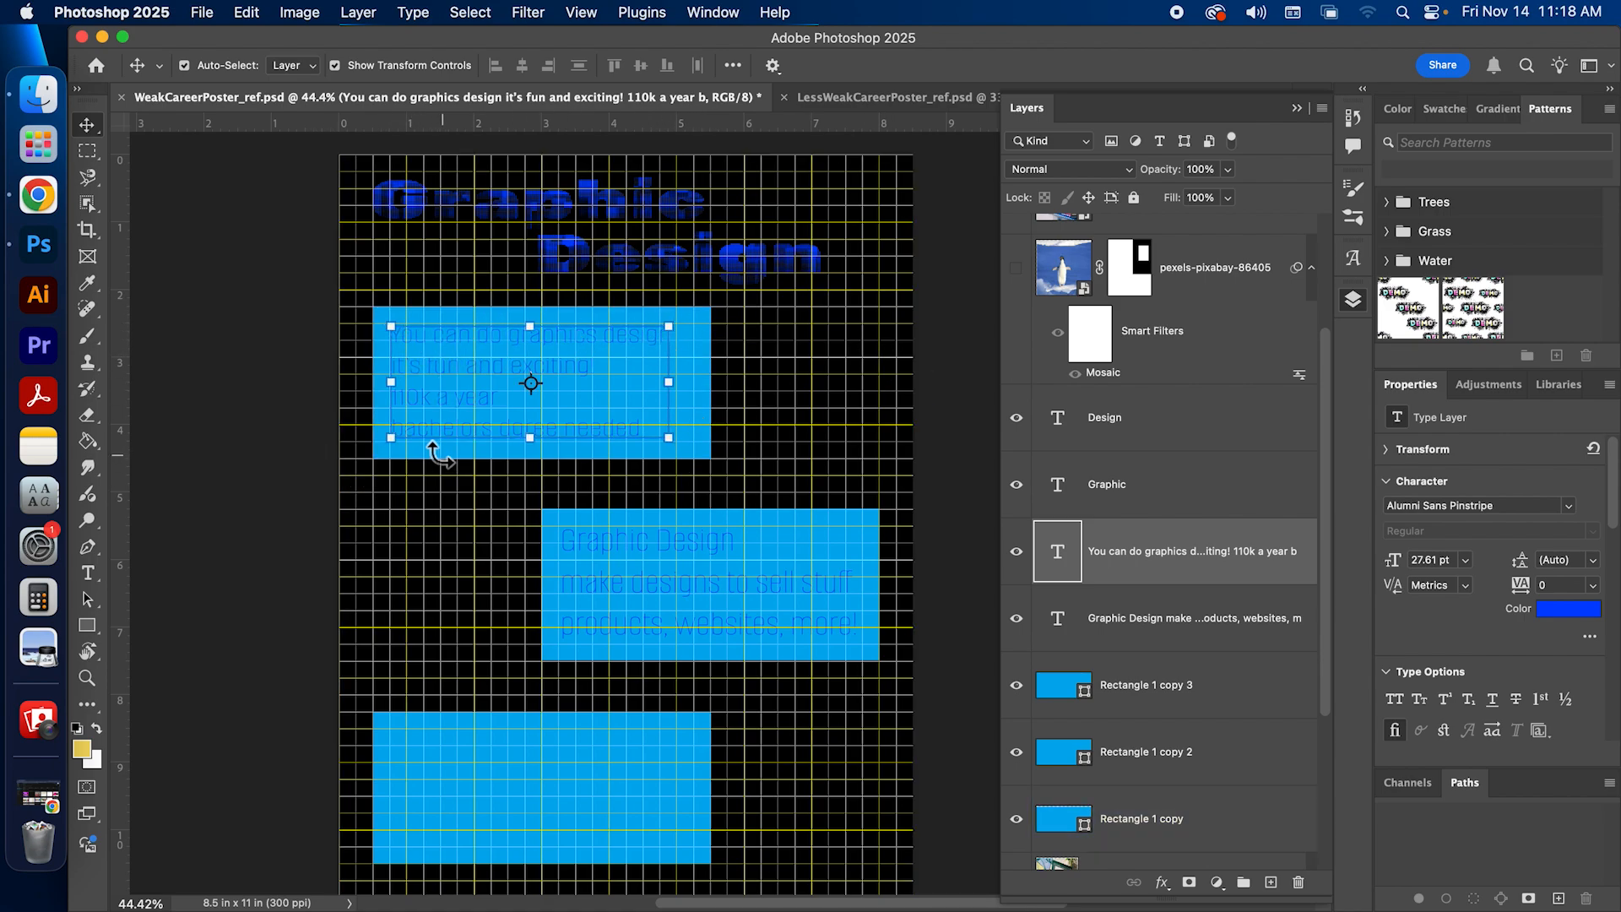
{"action": "left_click_drag", "start_coordinate": [502, 318], "coordinate": [502, 311]}
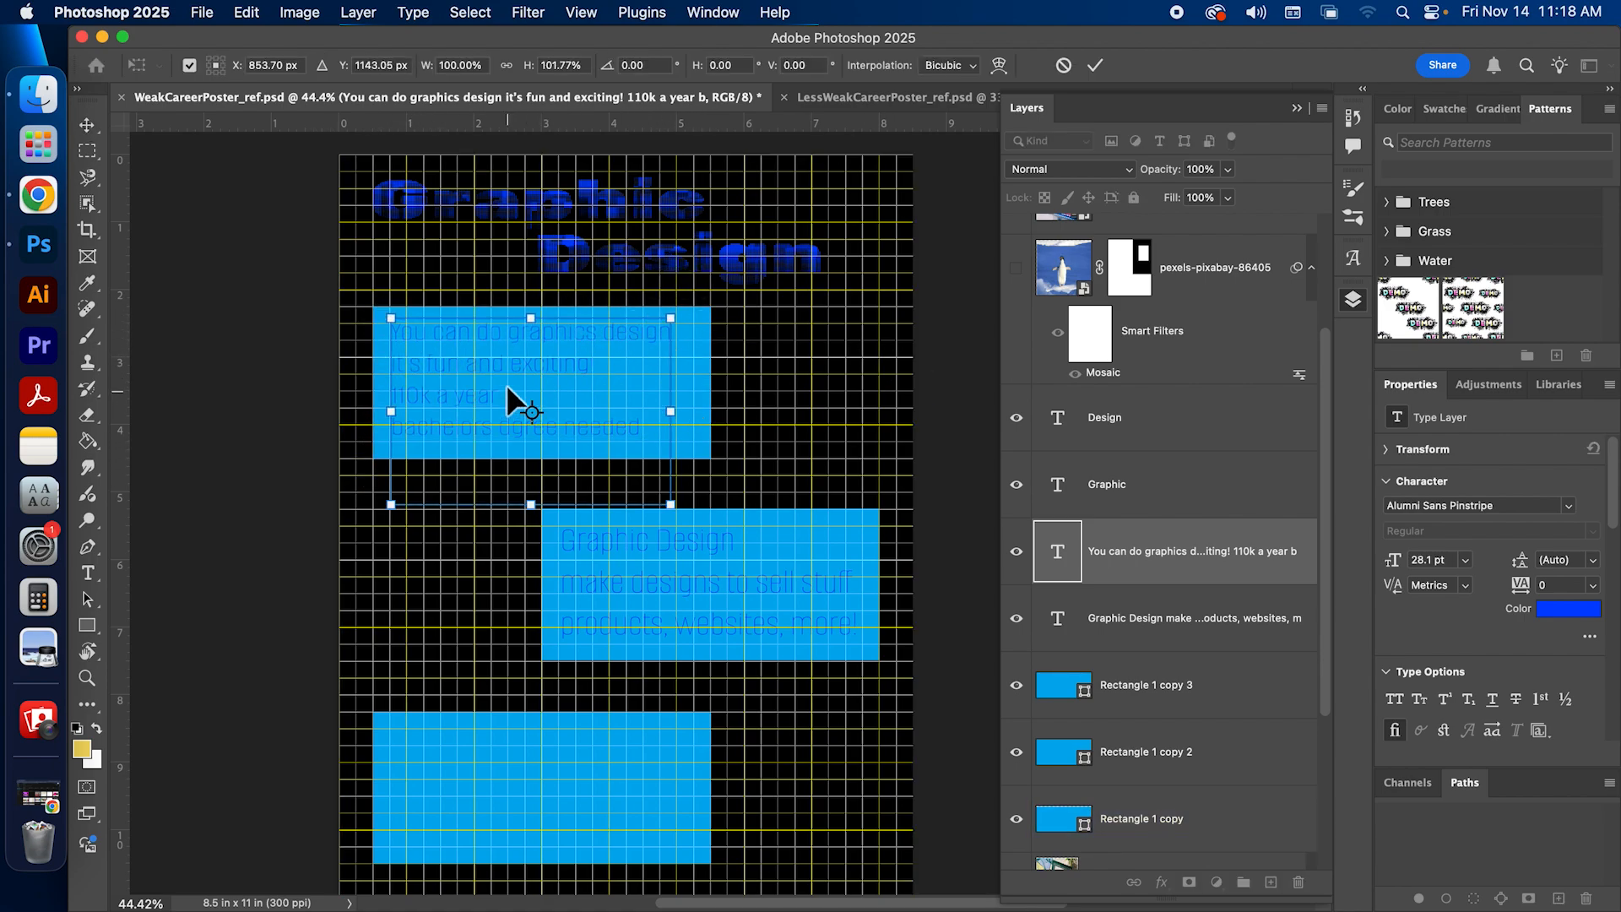
{"action": "key", "text": "super+z"}
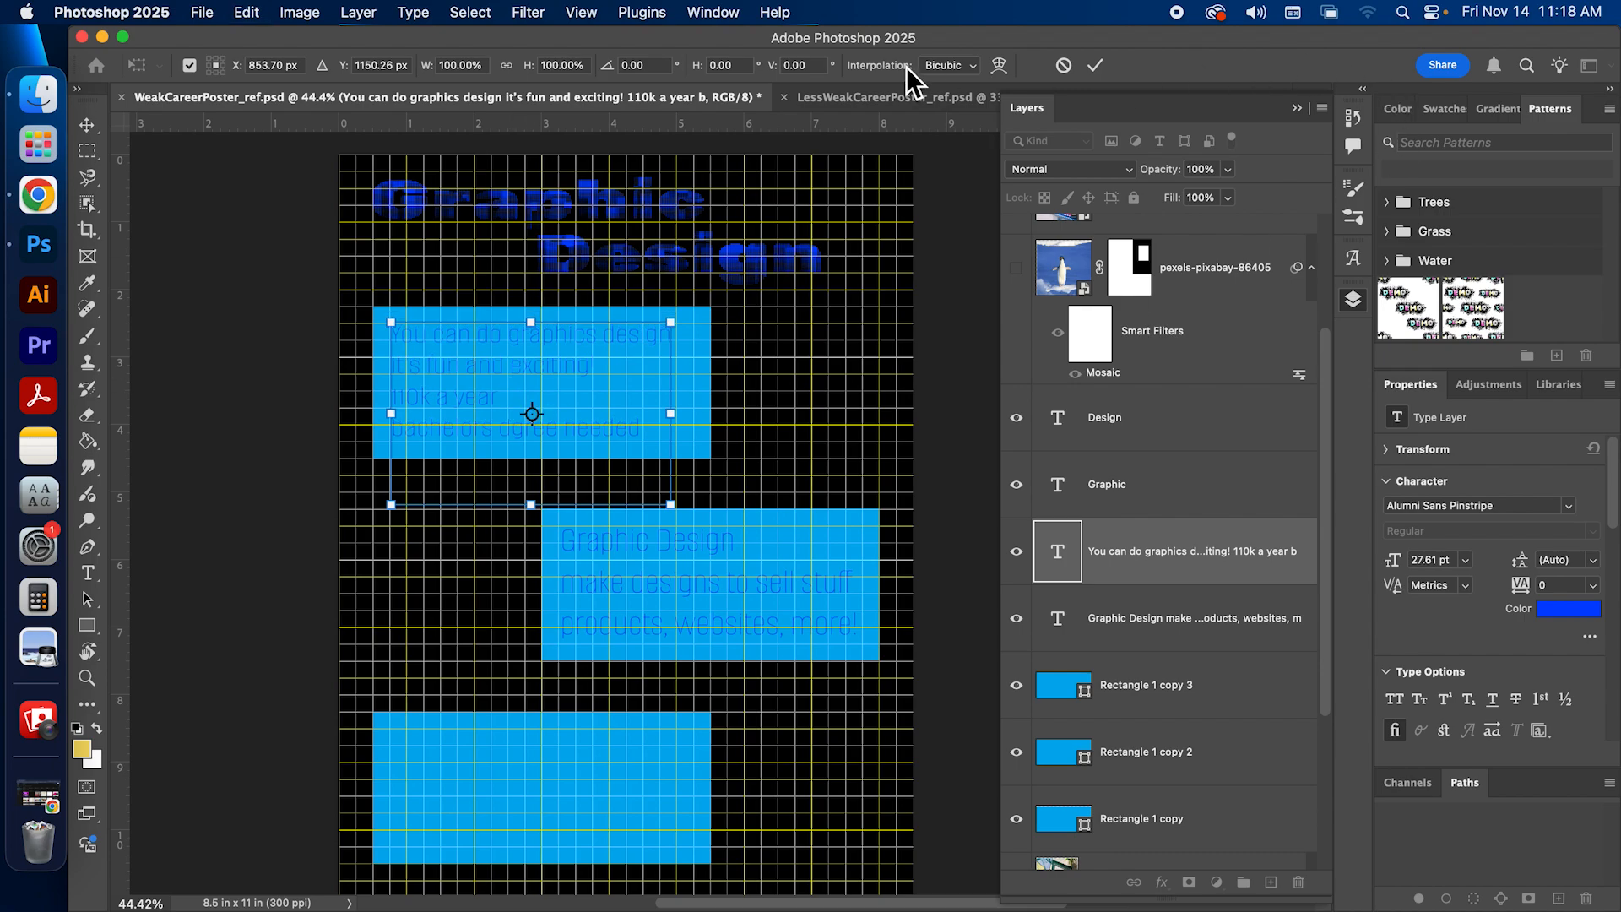
{"action": "left_click", "coordinate": [1063, 65]}
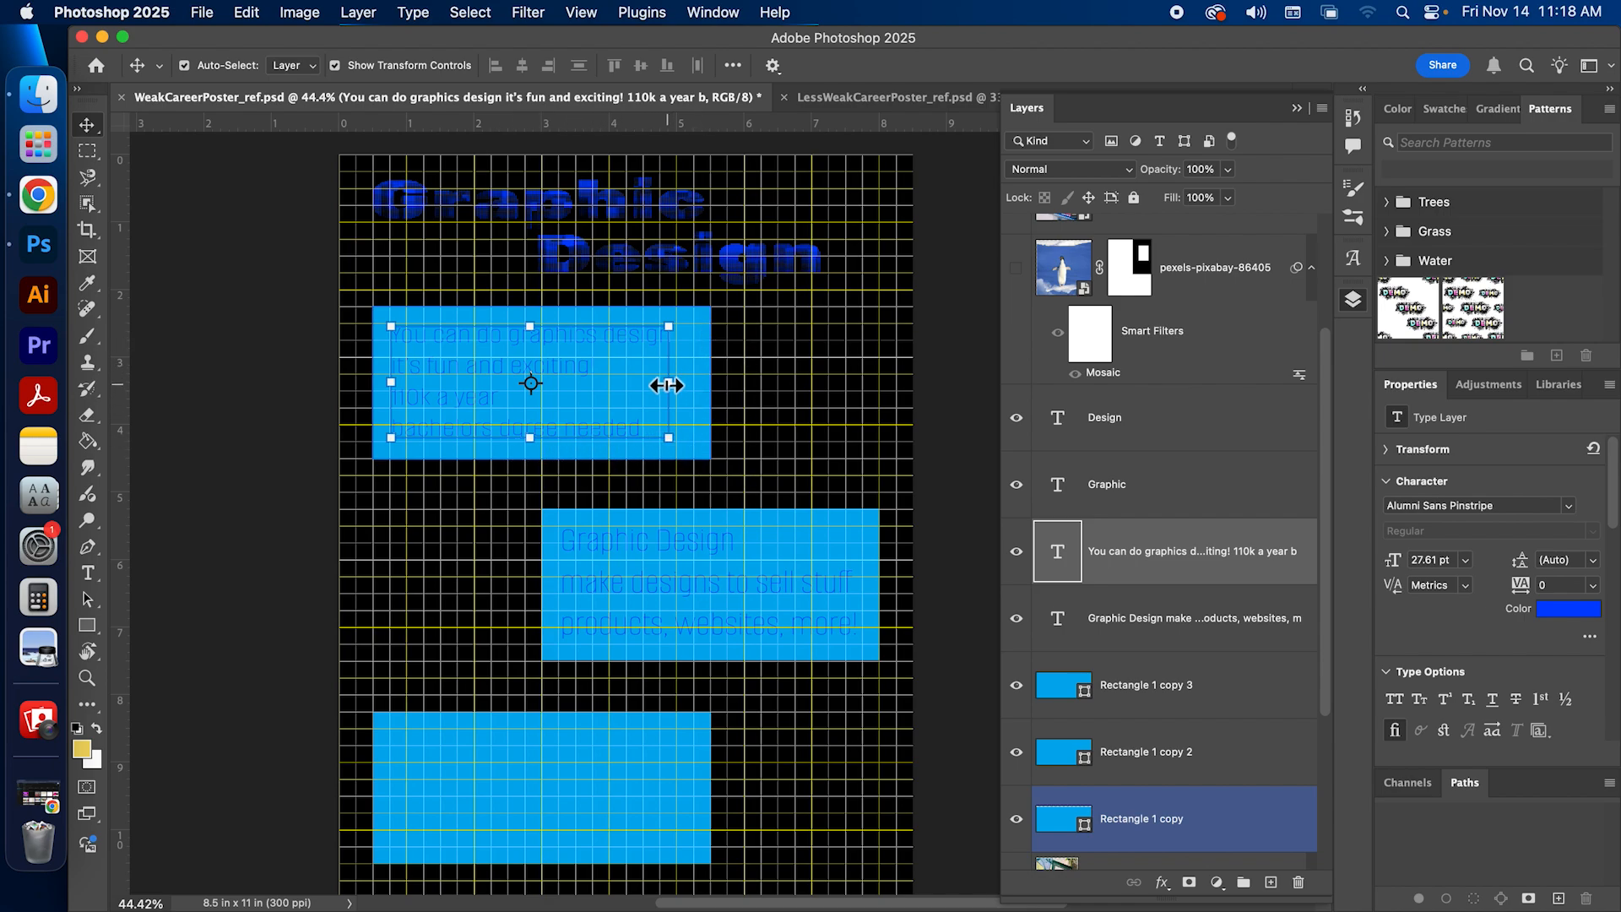
{"action": "left_click_drag", "start_coordinate": [669, 382], "coordinate": [695, 412]}
{"action": "key", "text": "super+z"}
{"action": "key", "text": "super+z"}
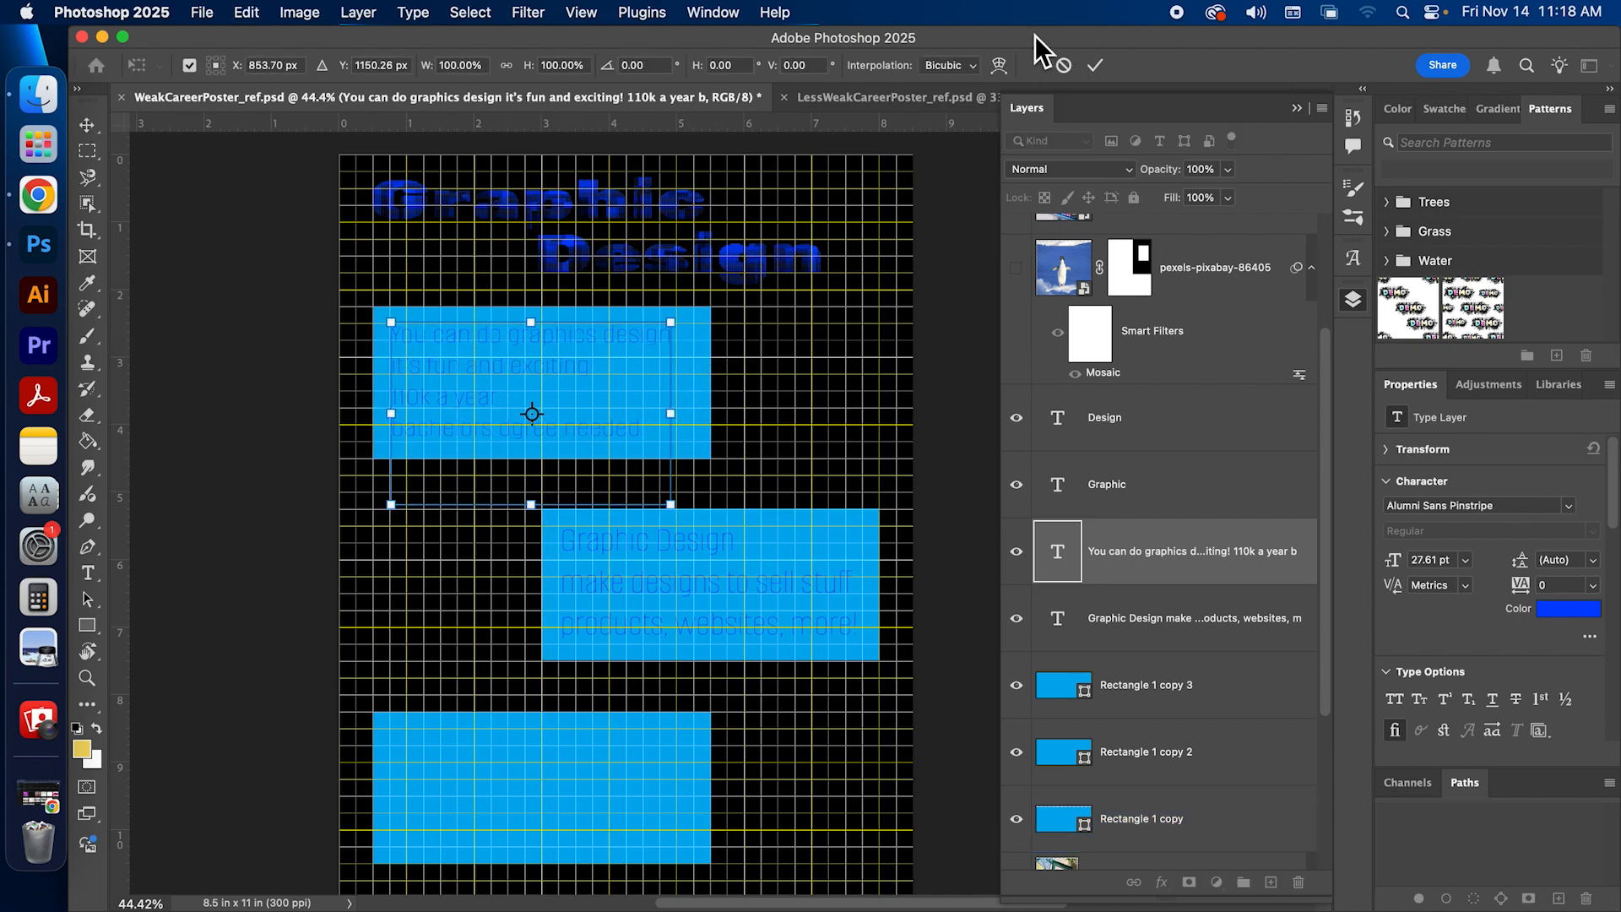
{"action": "left_click", "coordinate": [1060, 67]}
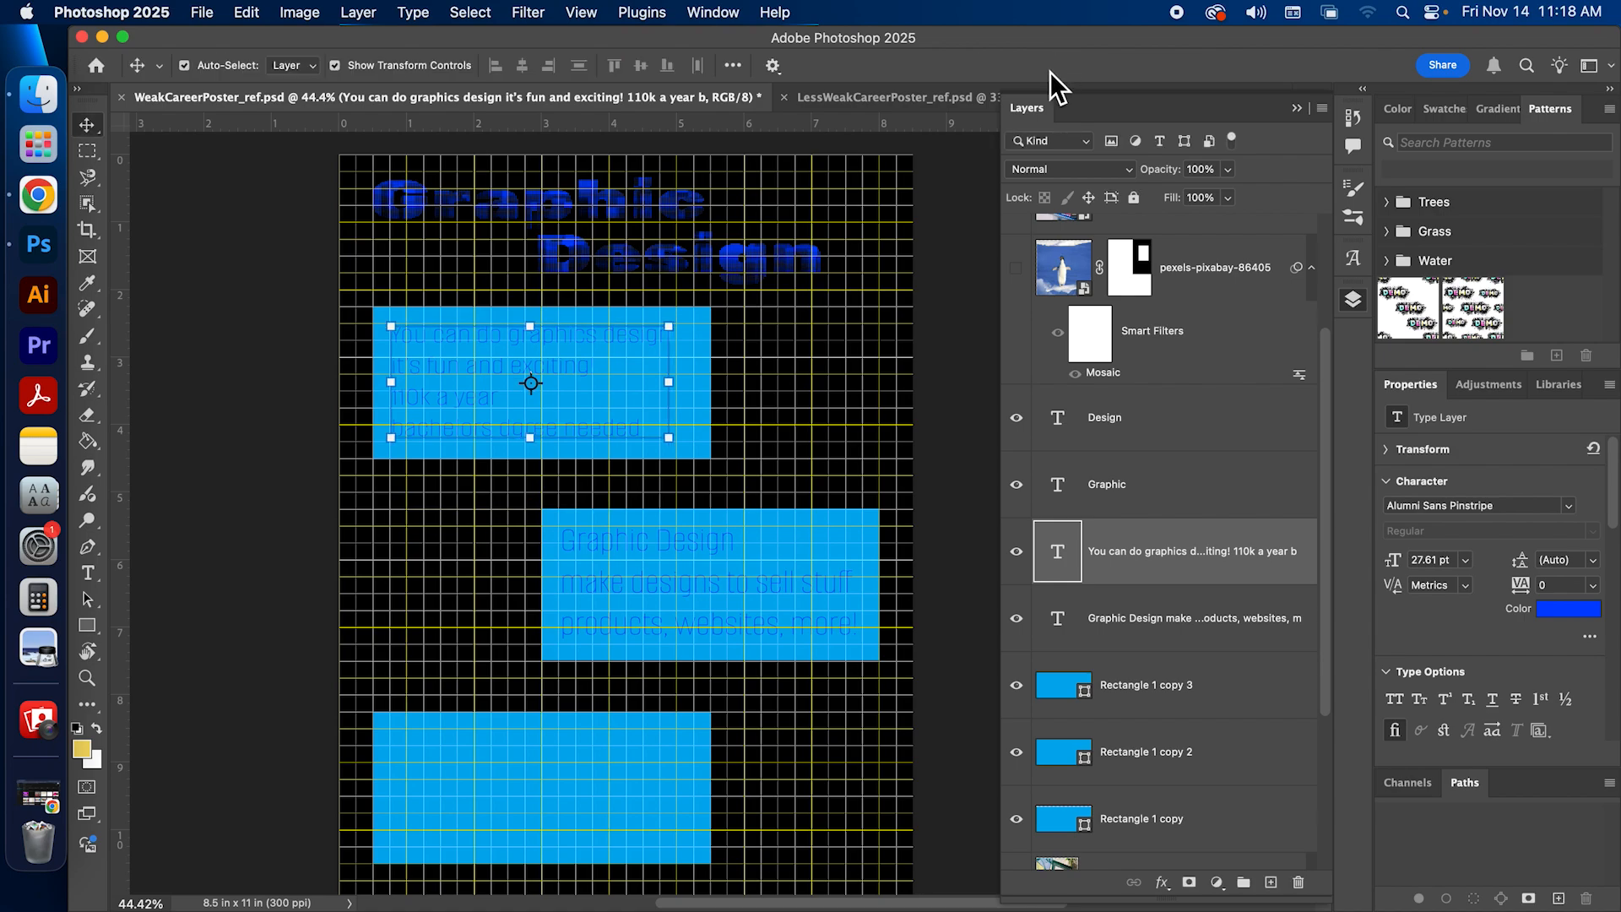
Step: Nudge the top rectangle's paragraph text slightly to the right and fine-tune the middle rectangle's paragraph position
{"action": "left_click", "coordinate": [559, 368]}
{"action": "left_click", "coordinate": [529, 362]}
{"action": "left_click_drag", "start_coordinate": [529, 362], "coordinate": [549, 362]}
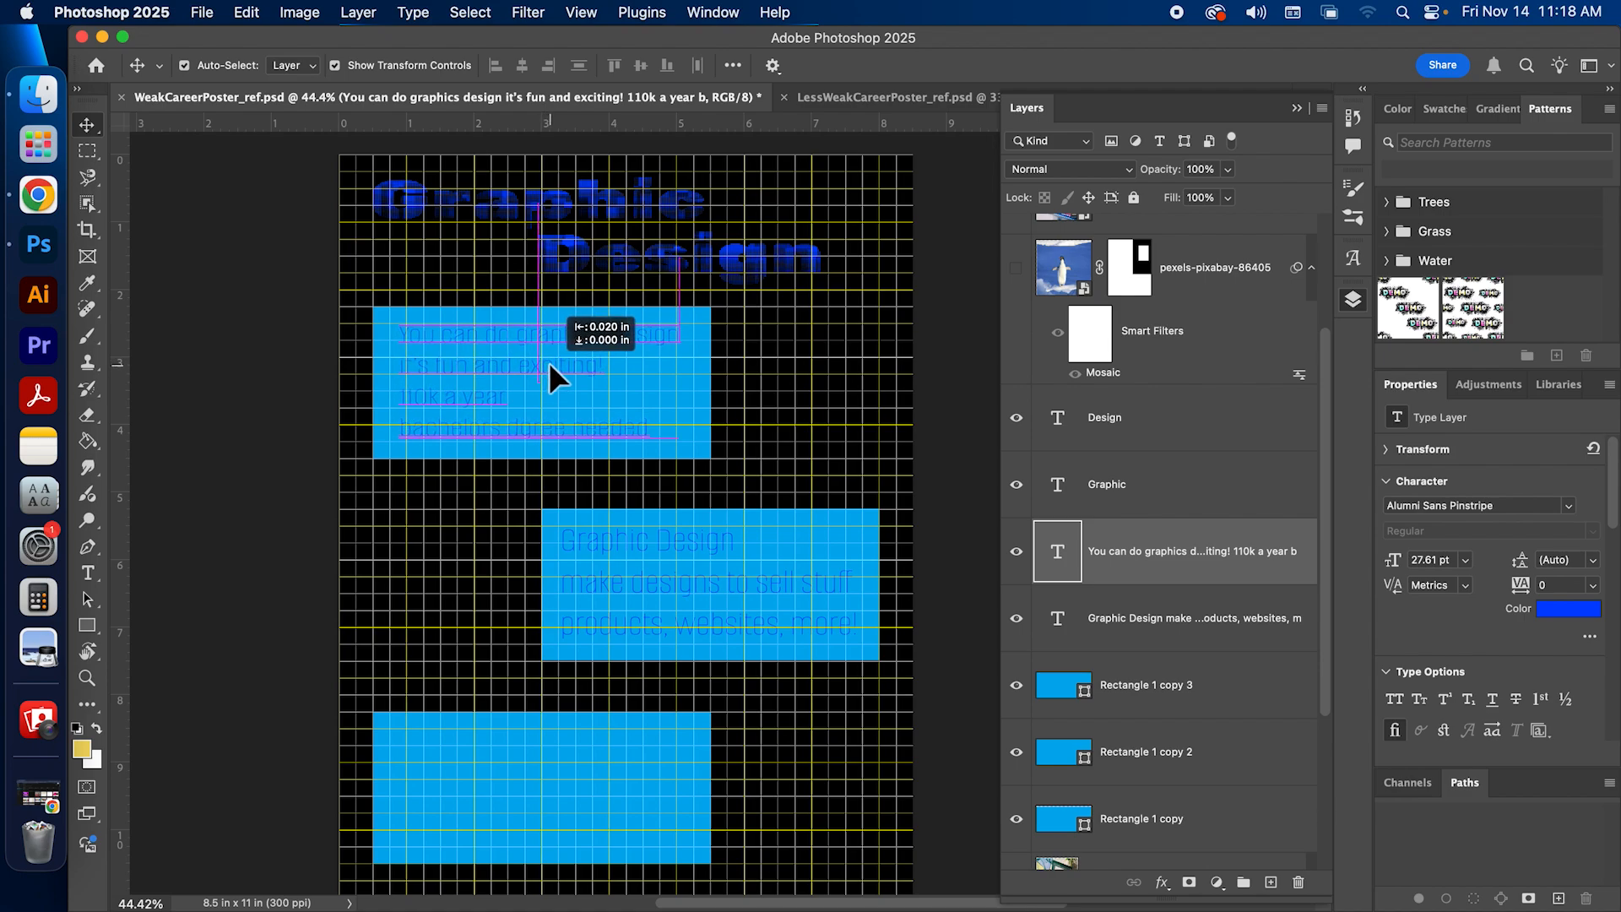
{"action": "left_click_drag", "start_coordinate": [549, 362], "coordinate": [549, 362]}
{"action": "left_click_drag", "start_coordinate": [665, 584], "coordinate": [667, 584]}
{"action": "left_click", "coordinate": [428, 379]}
{"action": "left_click", "coordinate": [652, 621]}
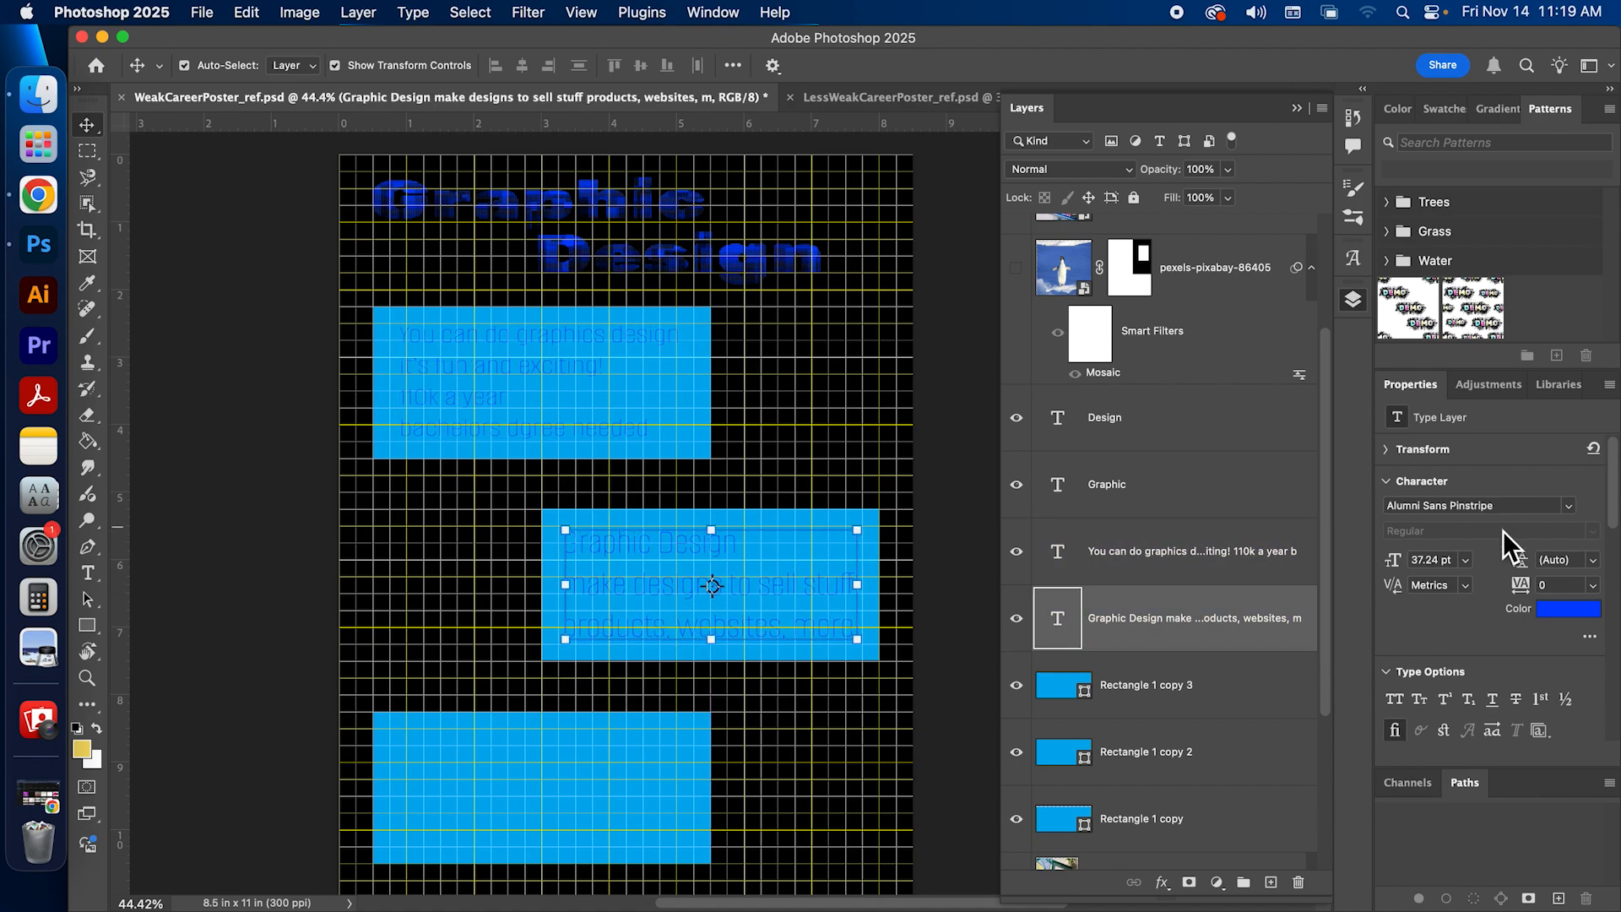
Step: Try Apple Symbols as the middle paragraph's font and start resizing its text
{"action": "left_click", "coordinate": [1569, 506]}
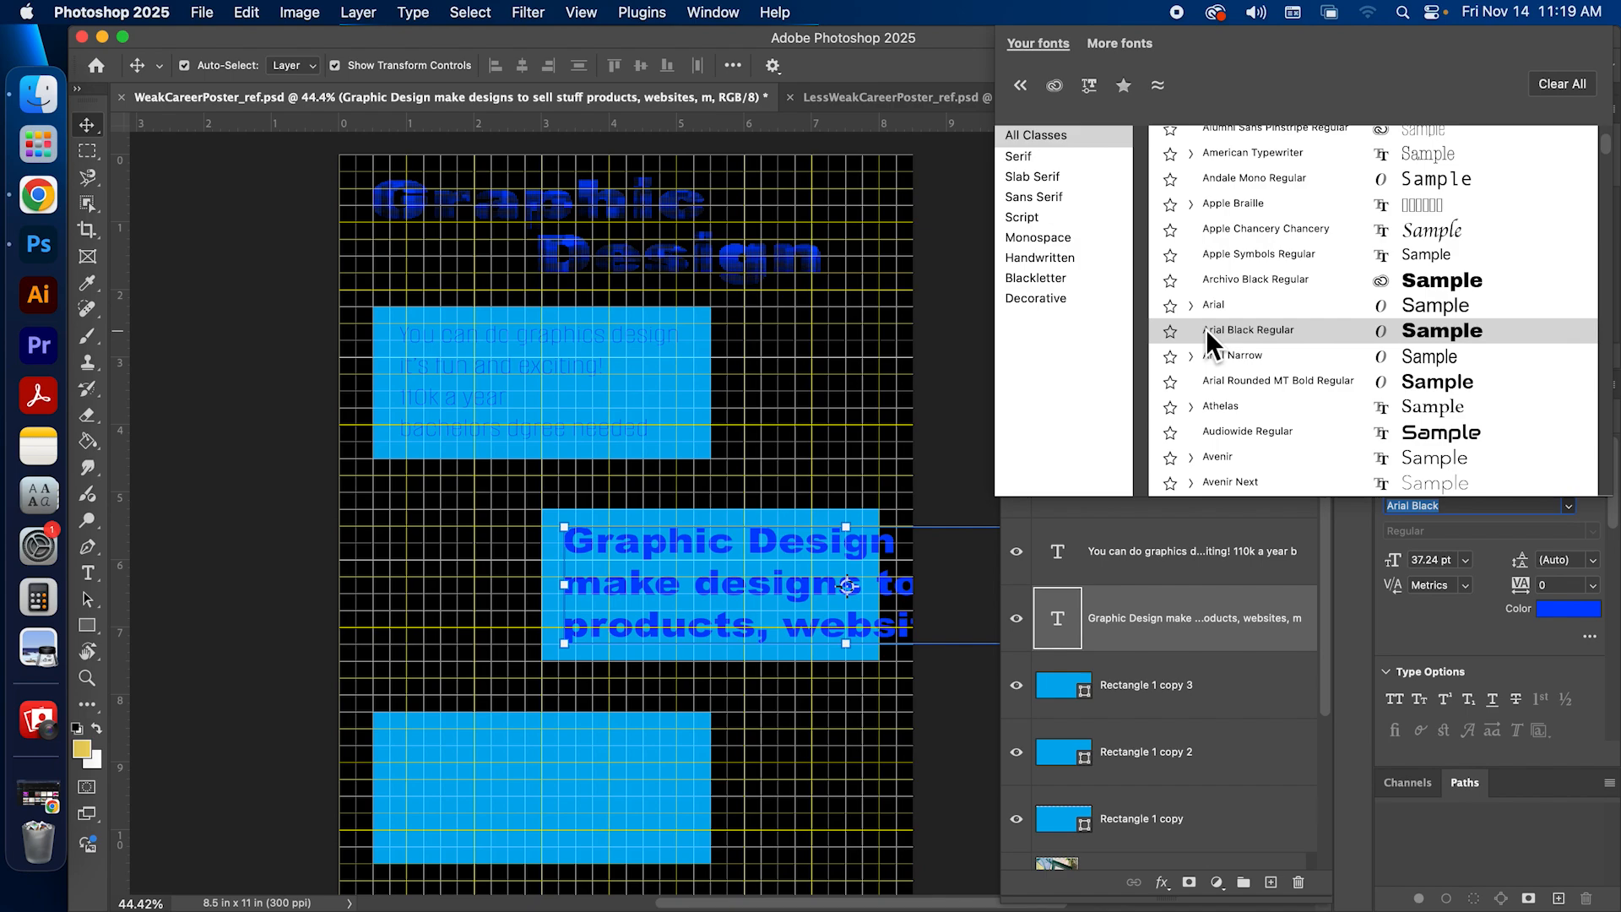
{"action": "left_click", "coordinate": [1203, 261]}
{"action": "left_click_drag", "start_coordinate": [929, 586], "coordinate": [863, 596]}
{"action": "key", "text": "super+z"}
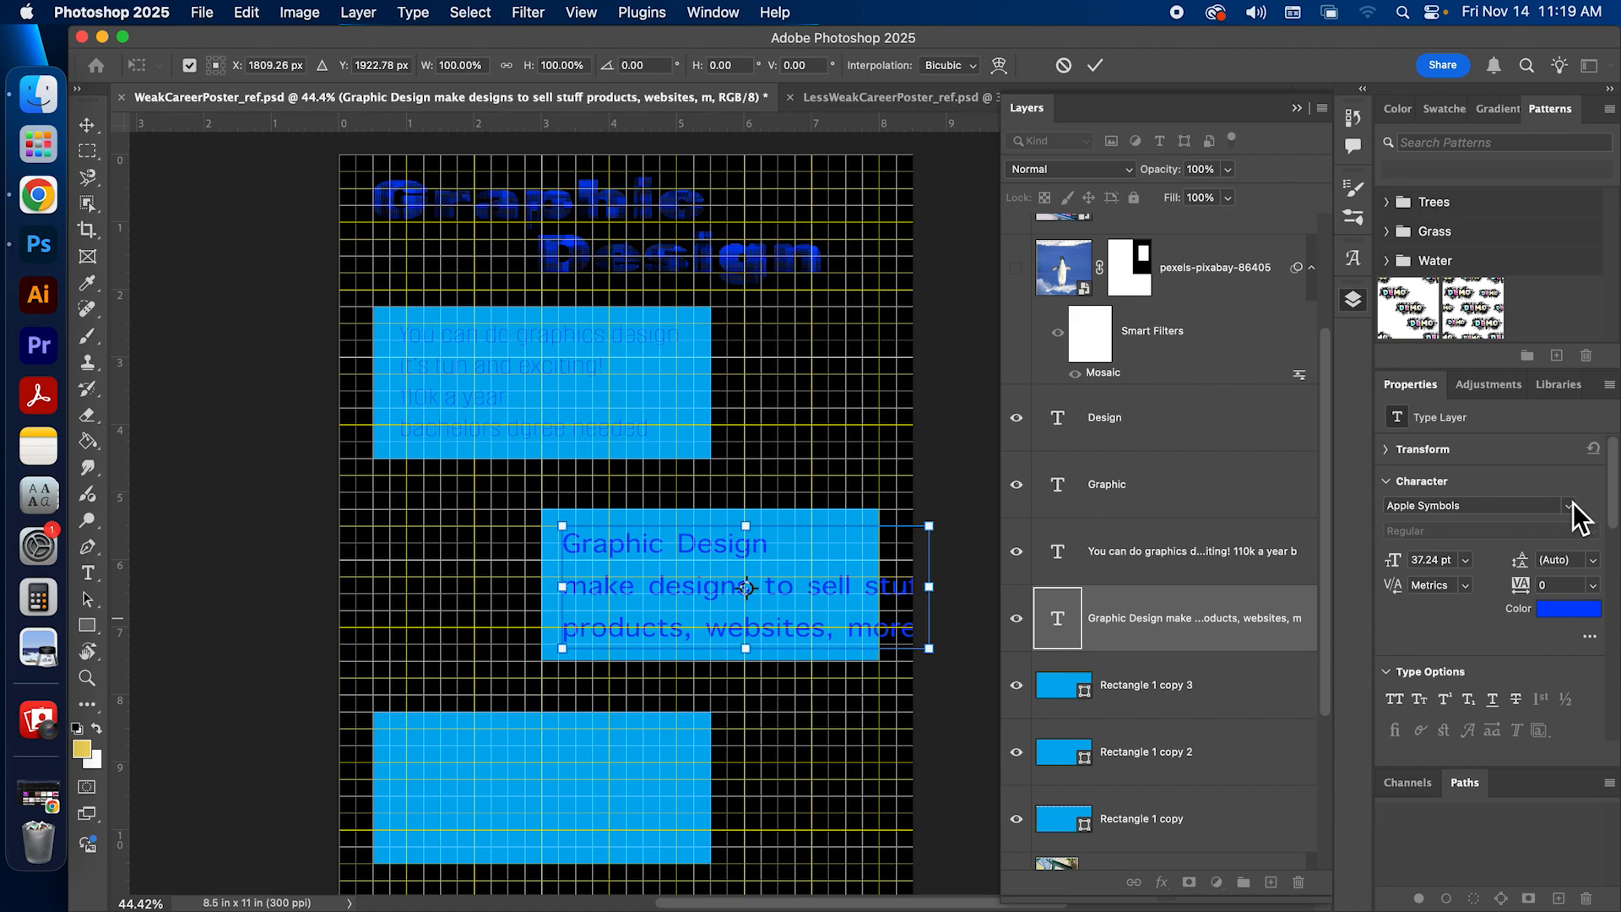
{"action": "left_click", "coordinate": [1064, 65]}
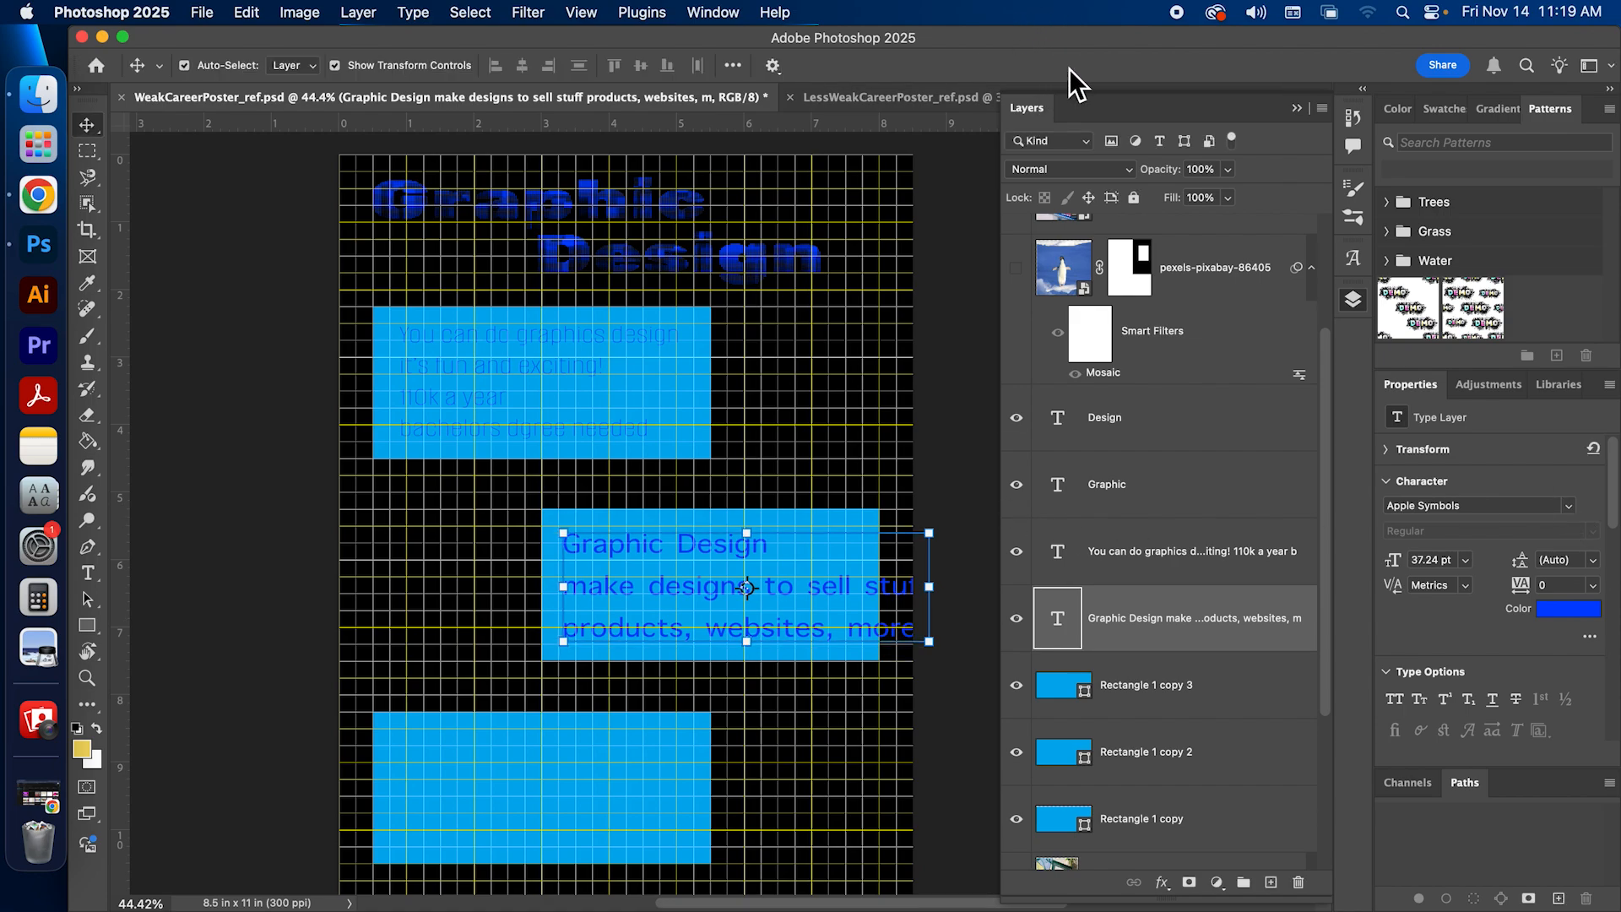
Step: Set the middle paragraph's font to Adobe Clean and scale the text to about 35.36 pt so it fits inside its rectangle
{"action": "left_click", "coordinate": [1570, 504]}
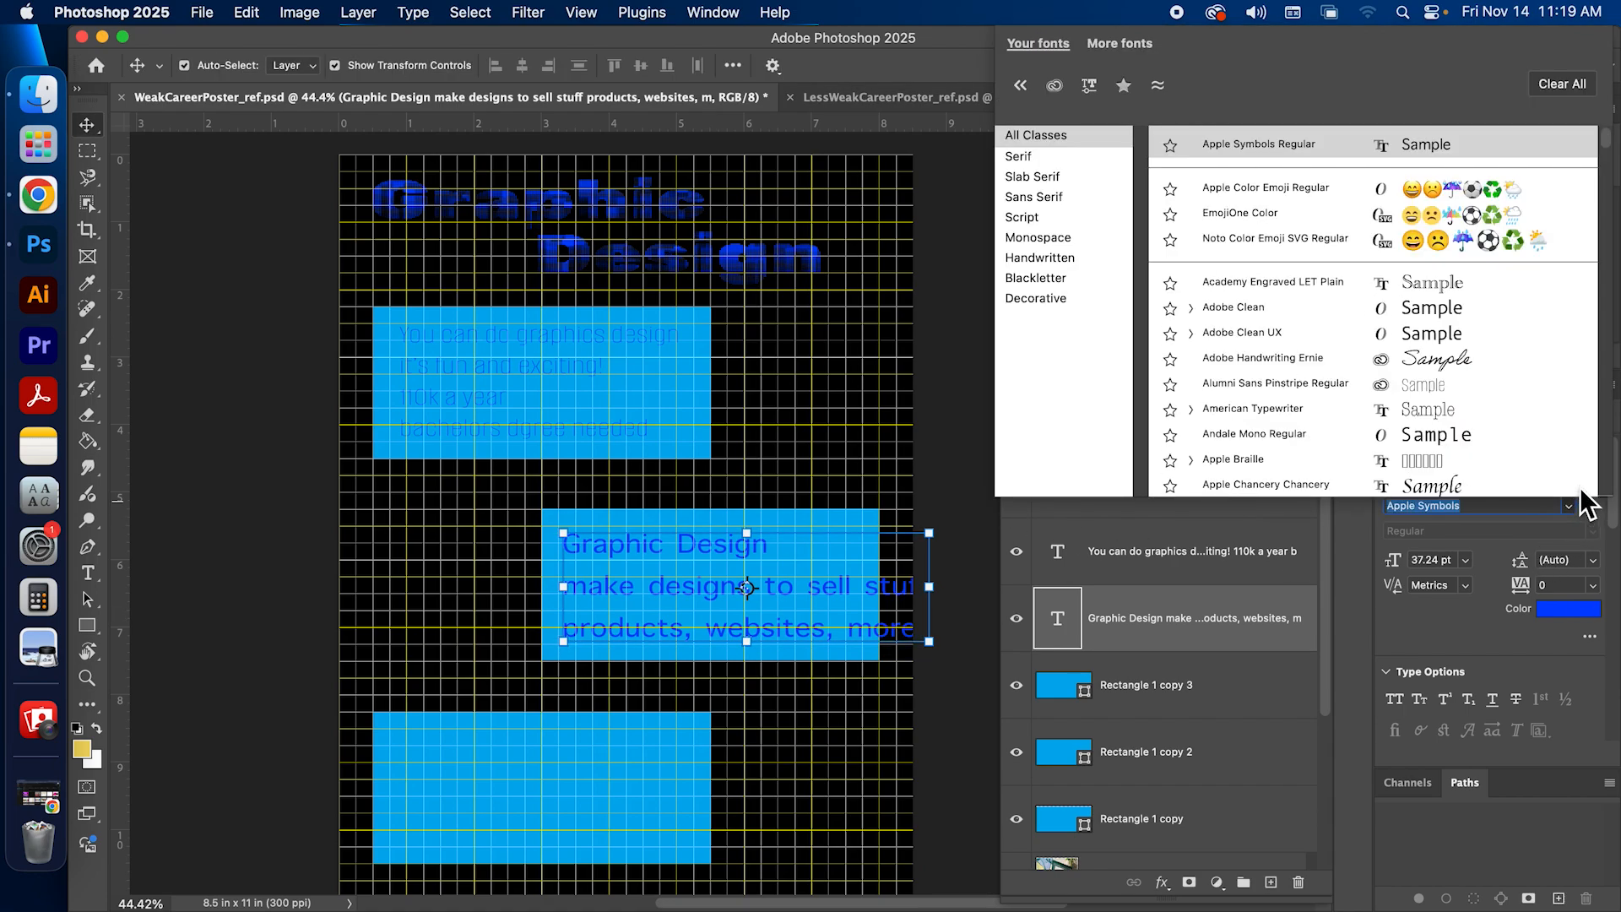
{"action": "left_click", "coordinate": [1219, 303]}
{"action": "left_click_drag", "start_coordinate": [976, 580], "coordinate": [870, 602]}
{"action": "left_click_drag", "start_coordinate": [711, 645], "coordinate": [711, 639]}
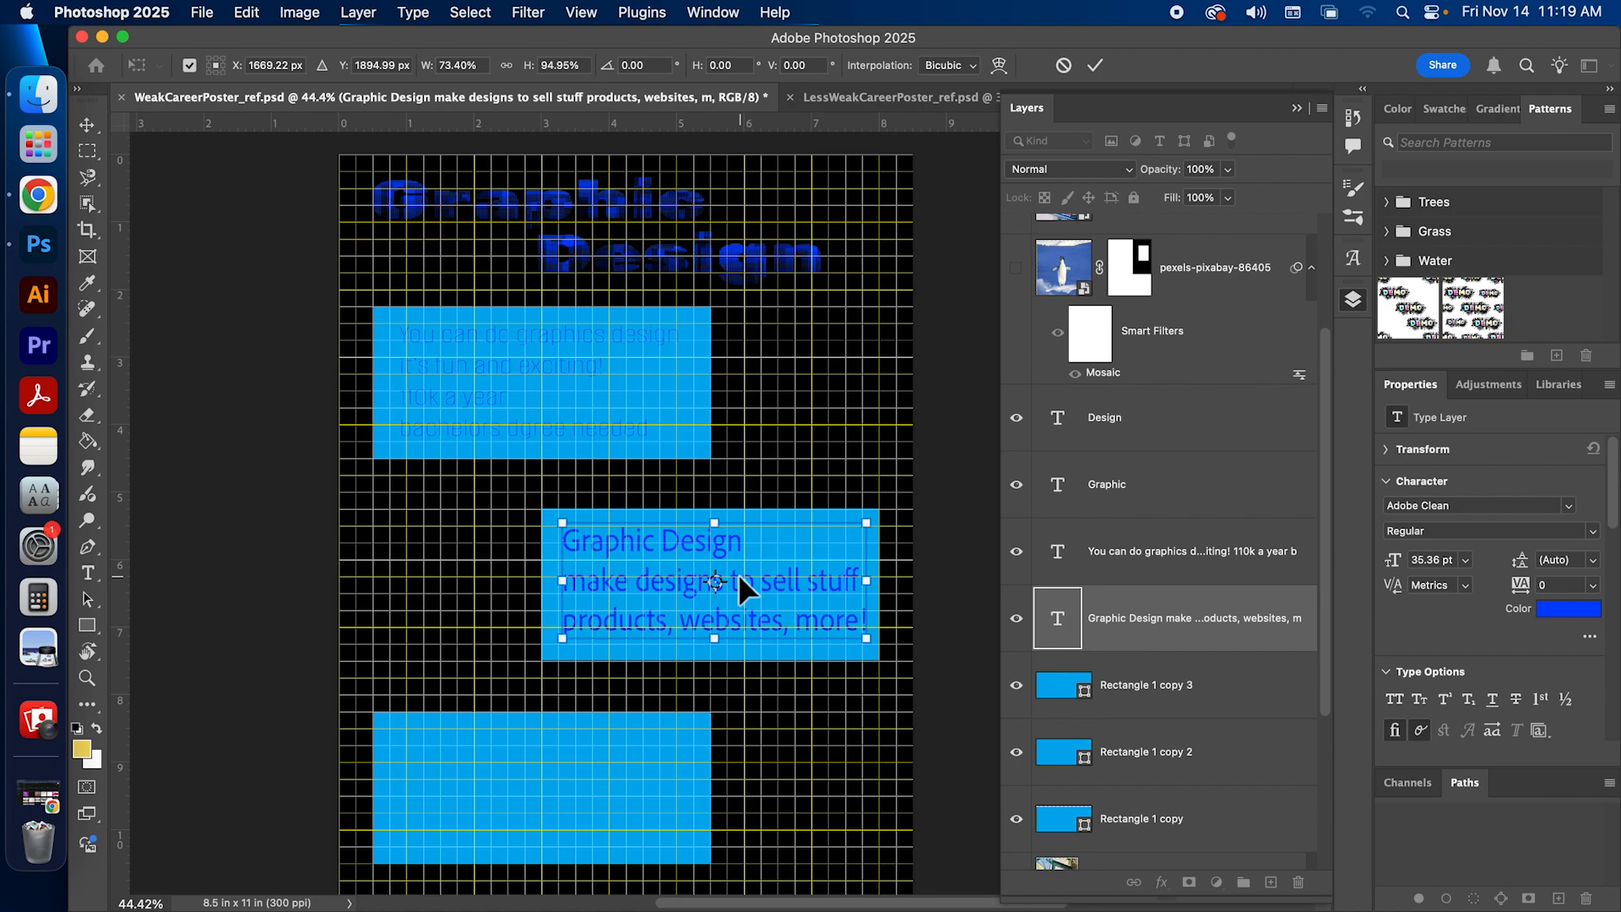
{"action": "left_click", "coordinate": [1101, 67]}
{"action": "left_click_drag", "start_coordinate": [596, 551], "coordinate": [596, 545]}
{"action": "left_click", "coordinate": [273, 487]}
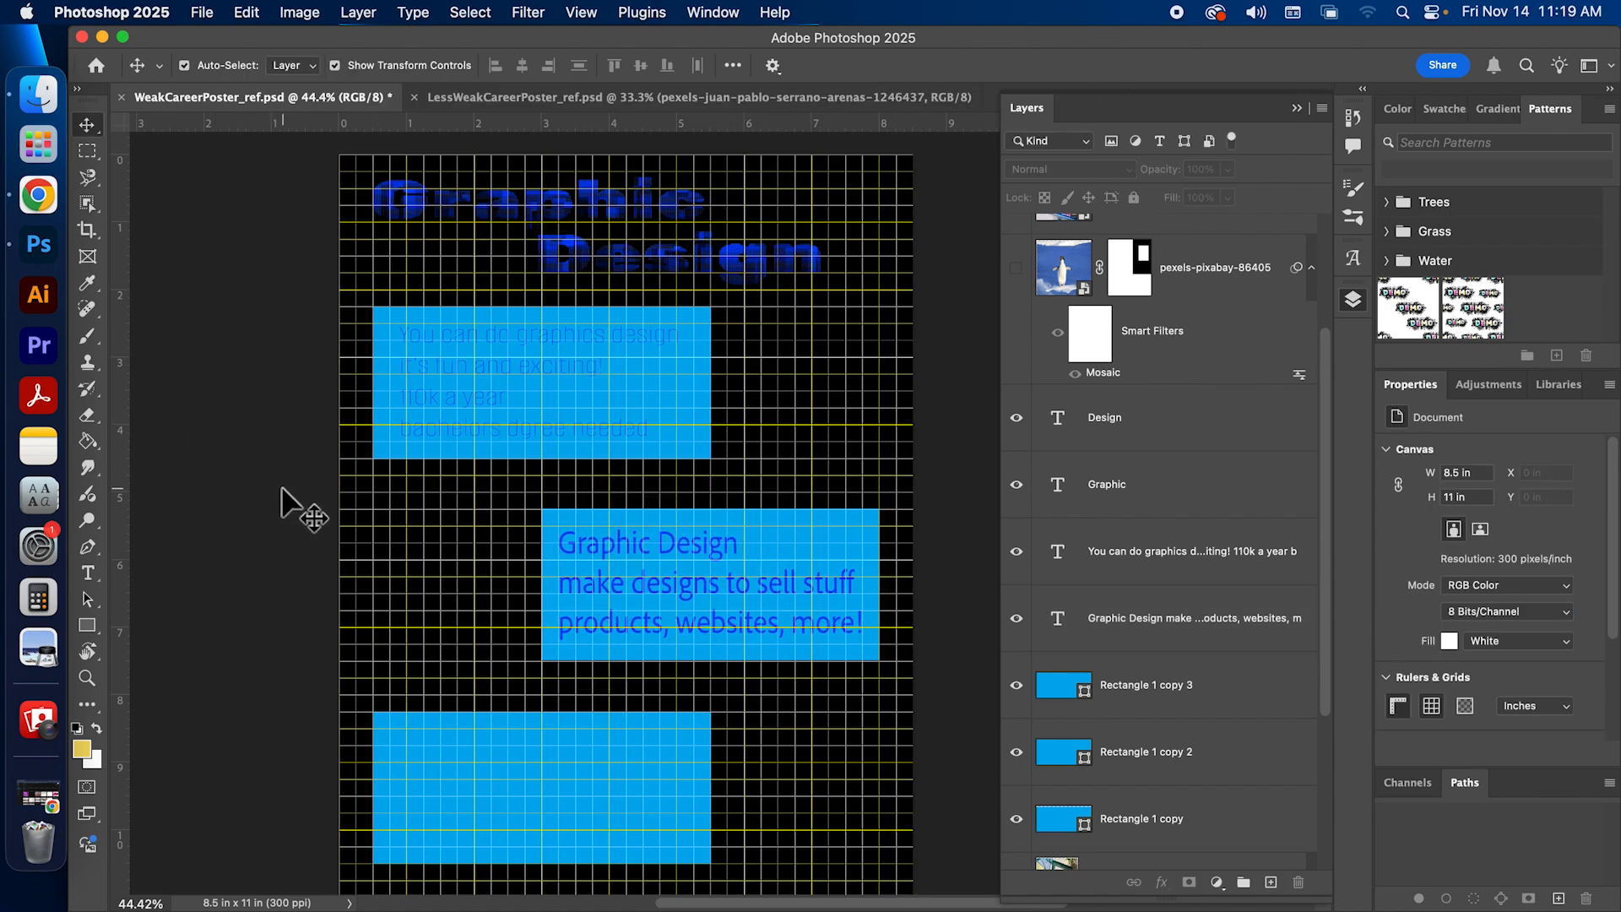
Step: Hide the grid over the poster
{"action": "left_click", "coordinate": [1081, 684]}
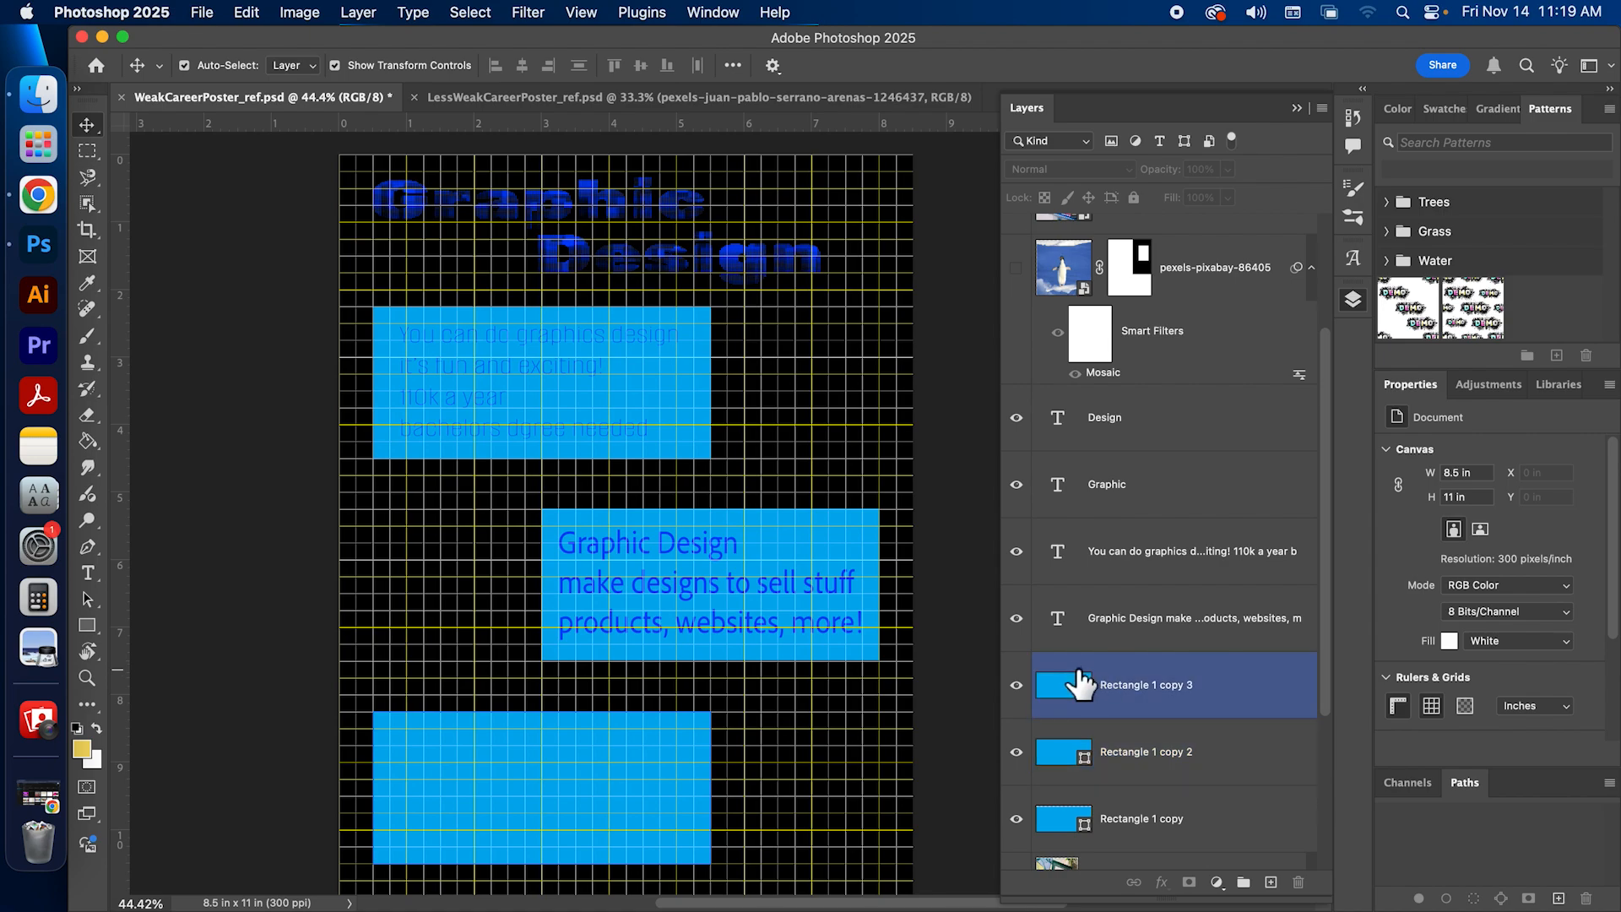
{"action": "scroll", "coordinate": [265, 348], "scroll_direction": "down", "scroll_amount": 1}
{"action": "scroll", "coordinate": [265, 348], "scroll_direction": "down", "scroll_amount": 1}
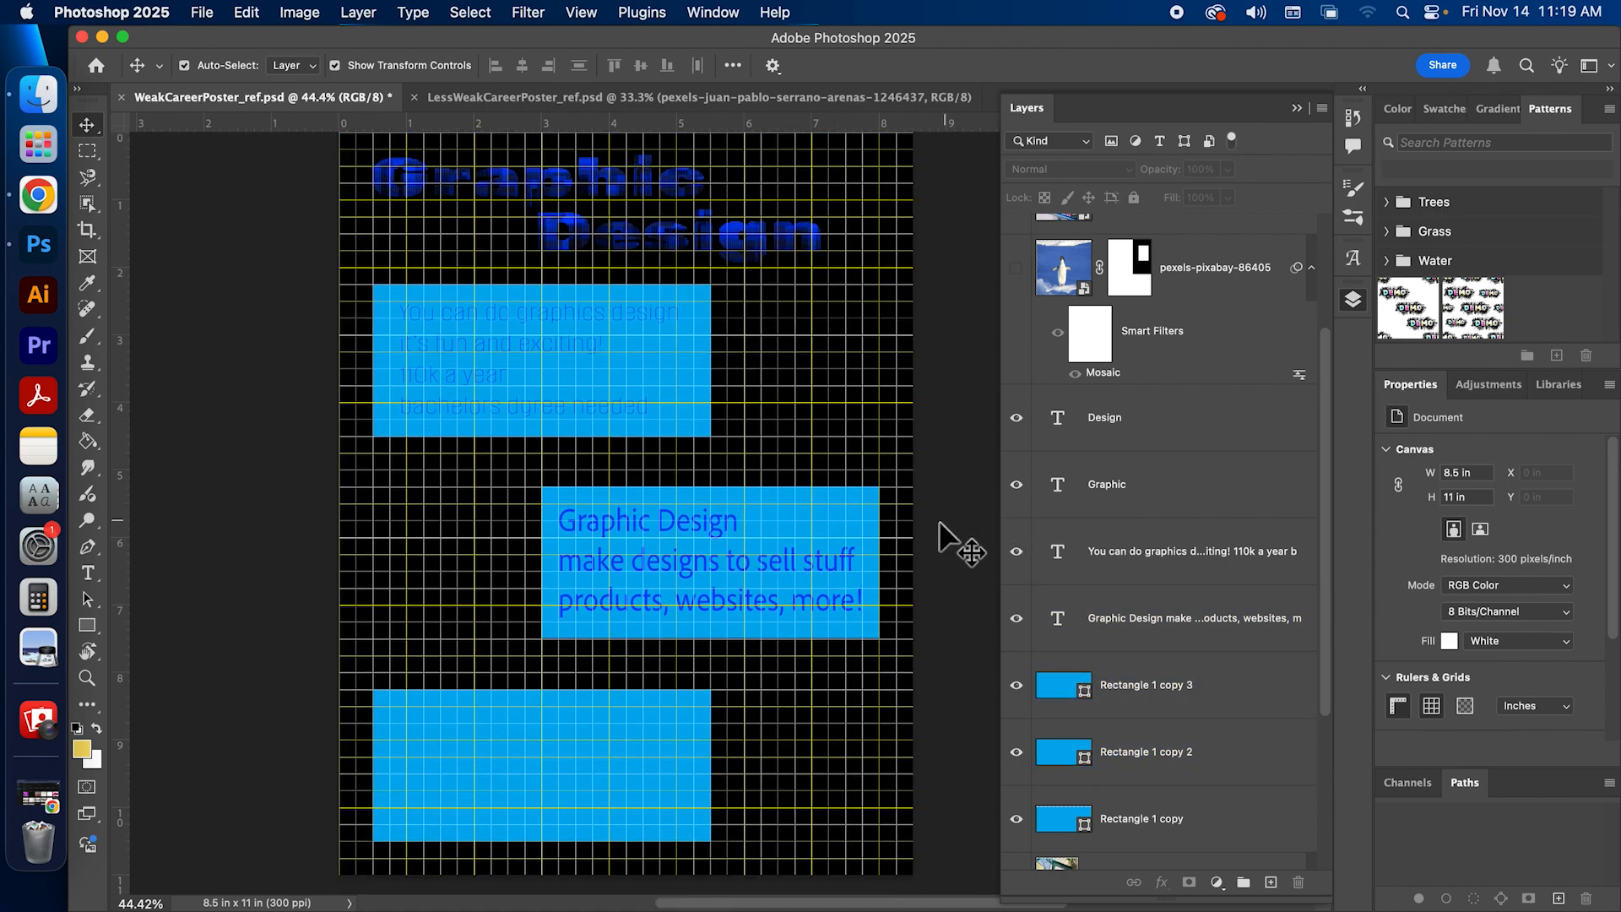
{"action": "left_click", "coordinate": [528, 11]}
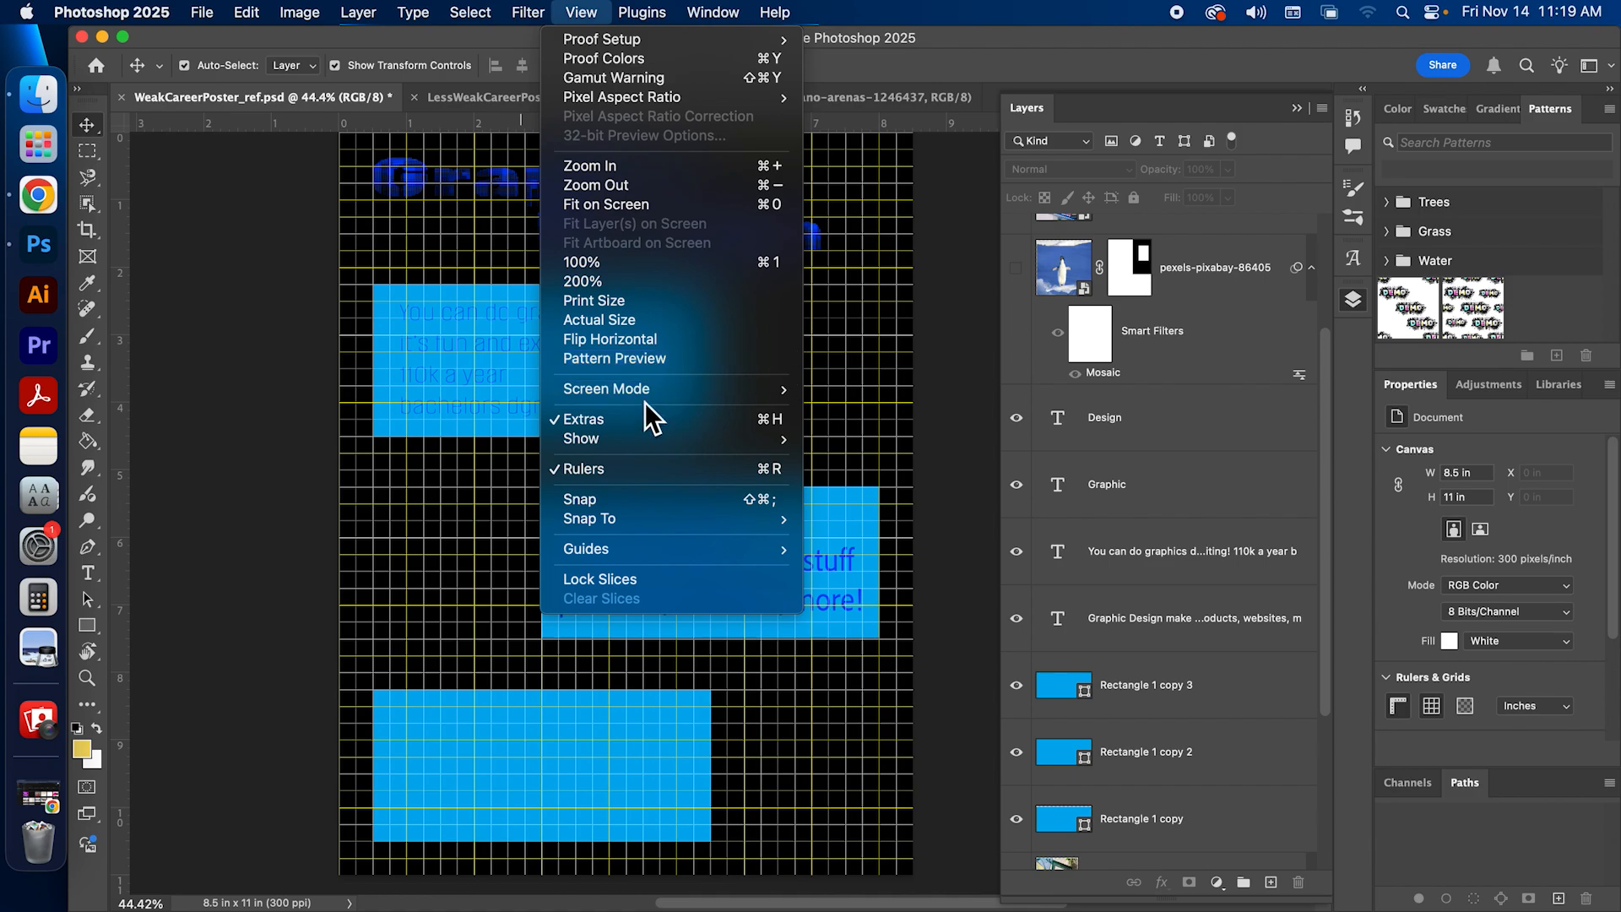
{"action": "mouse_move", "coordinate": [649, 389]}
{"action": "mouse_move", "coordinate": [637, 434]}
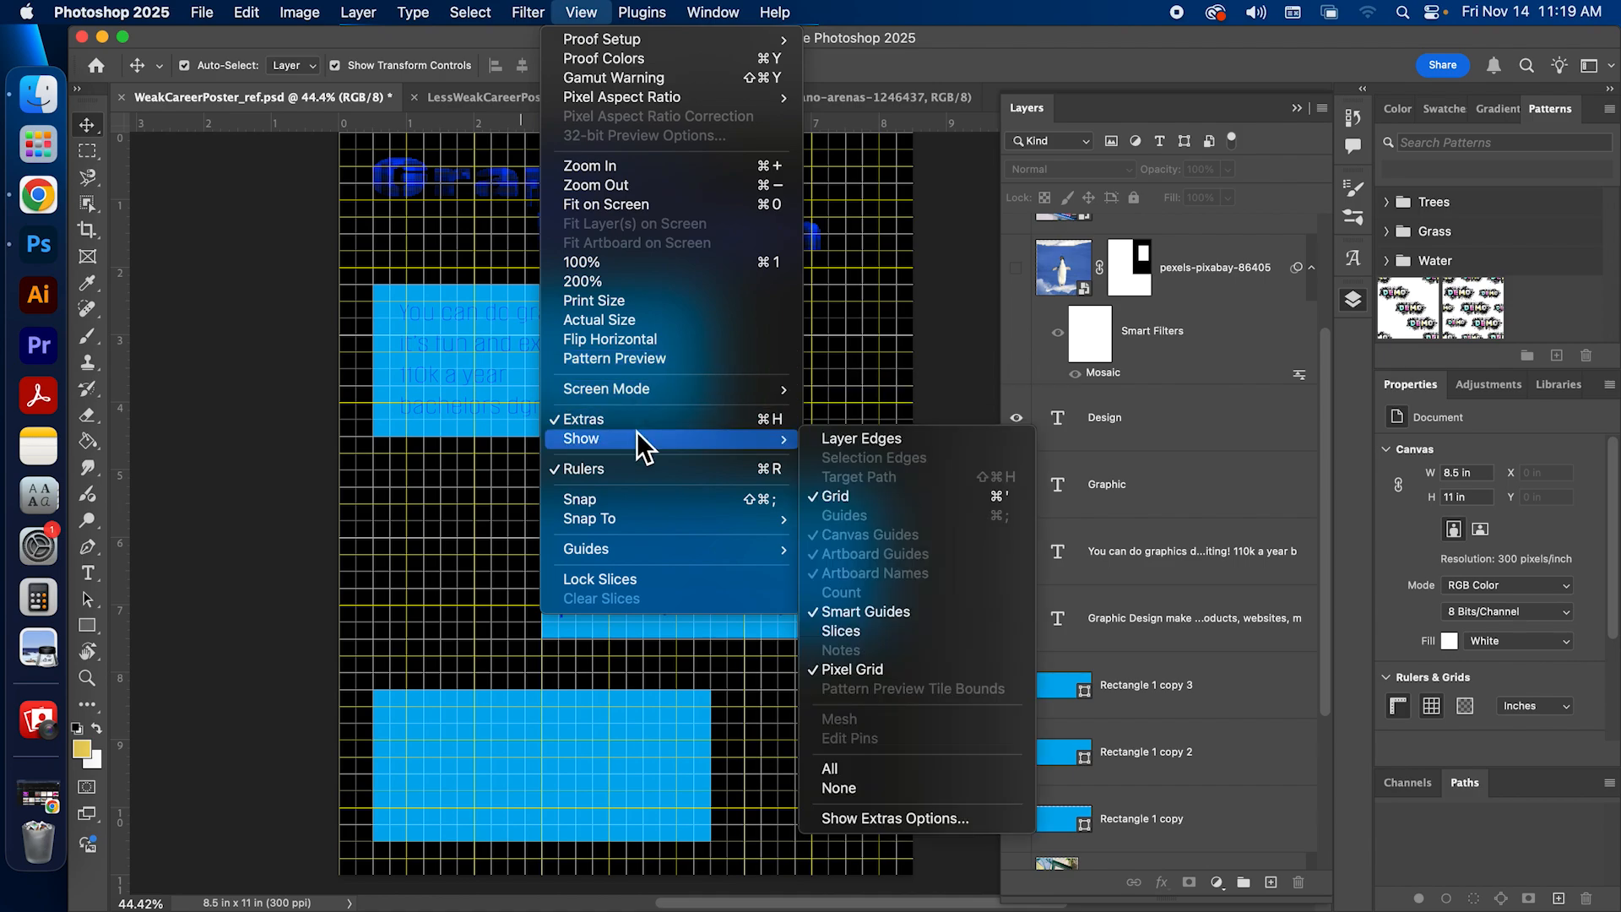
{"action": "left_click", "coordinate": [873, 491]}
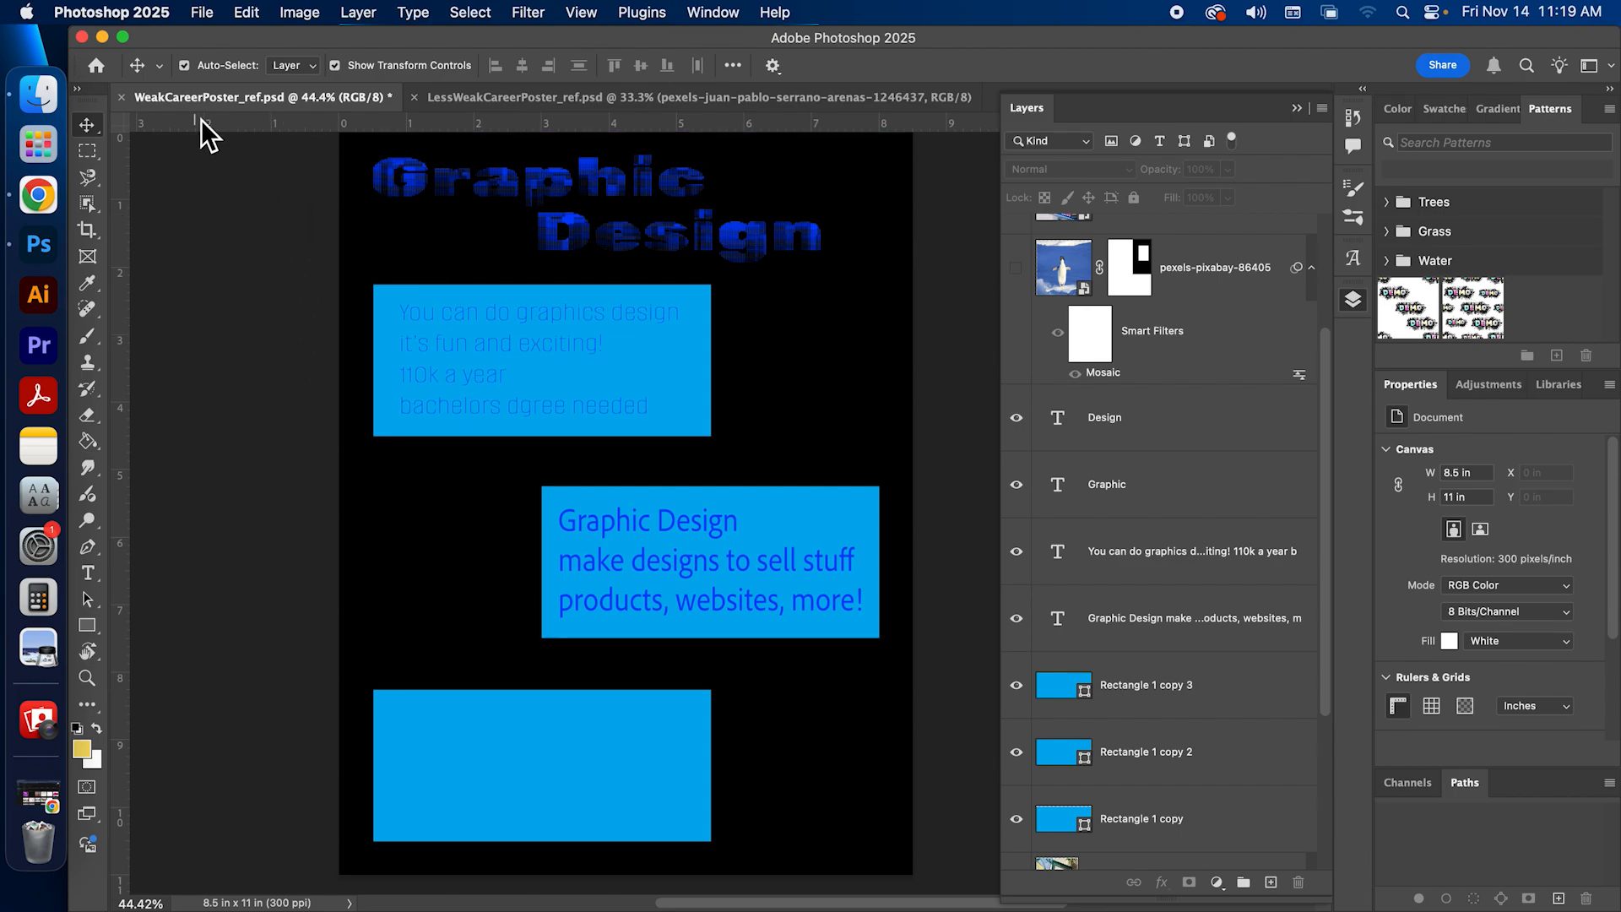
Step: Keep the rulers displayed and set their units to inches
{"action": "left_click", "coordinate": [601, 15]}
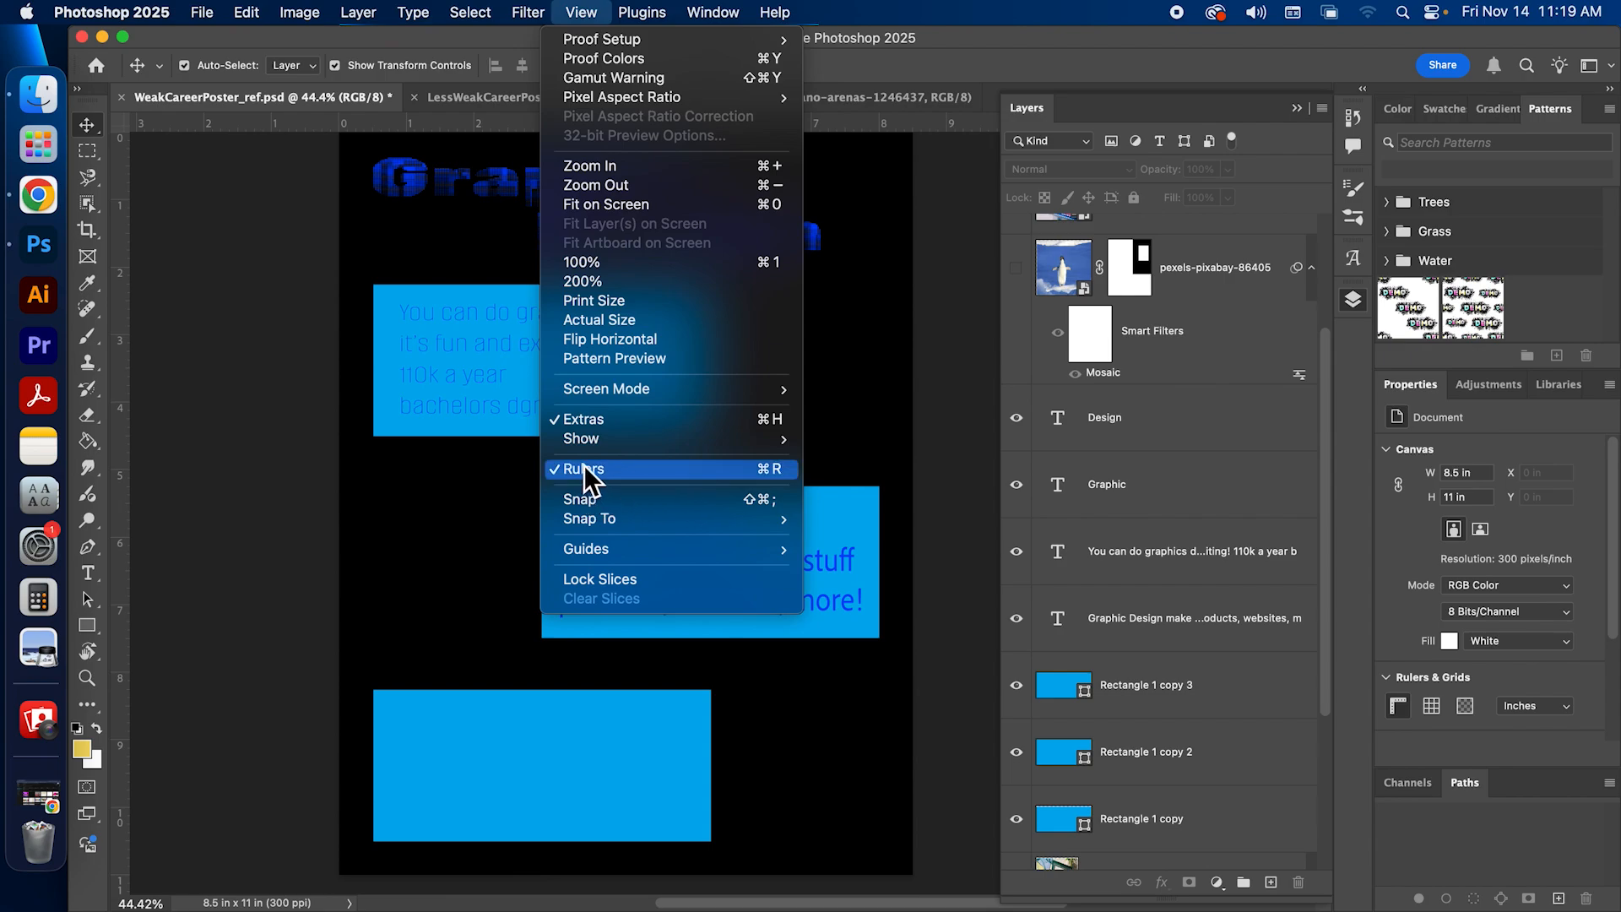
{"action": "left_click", "coordinate": [712, 464]}
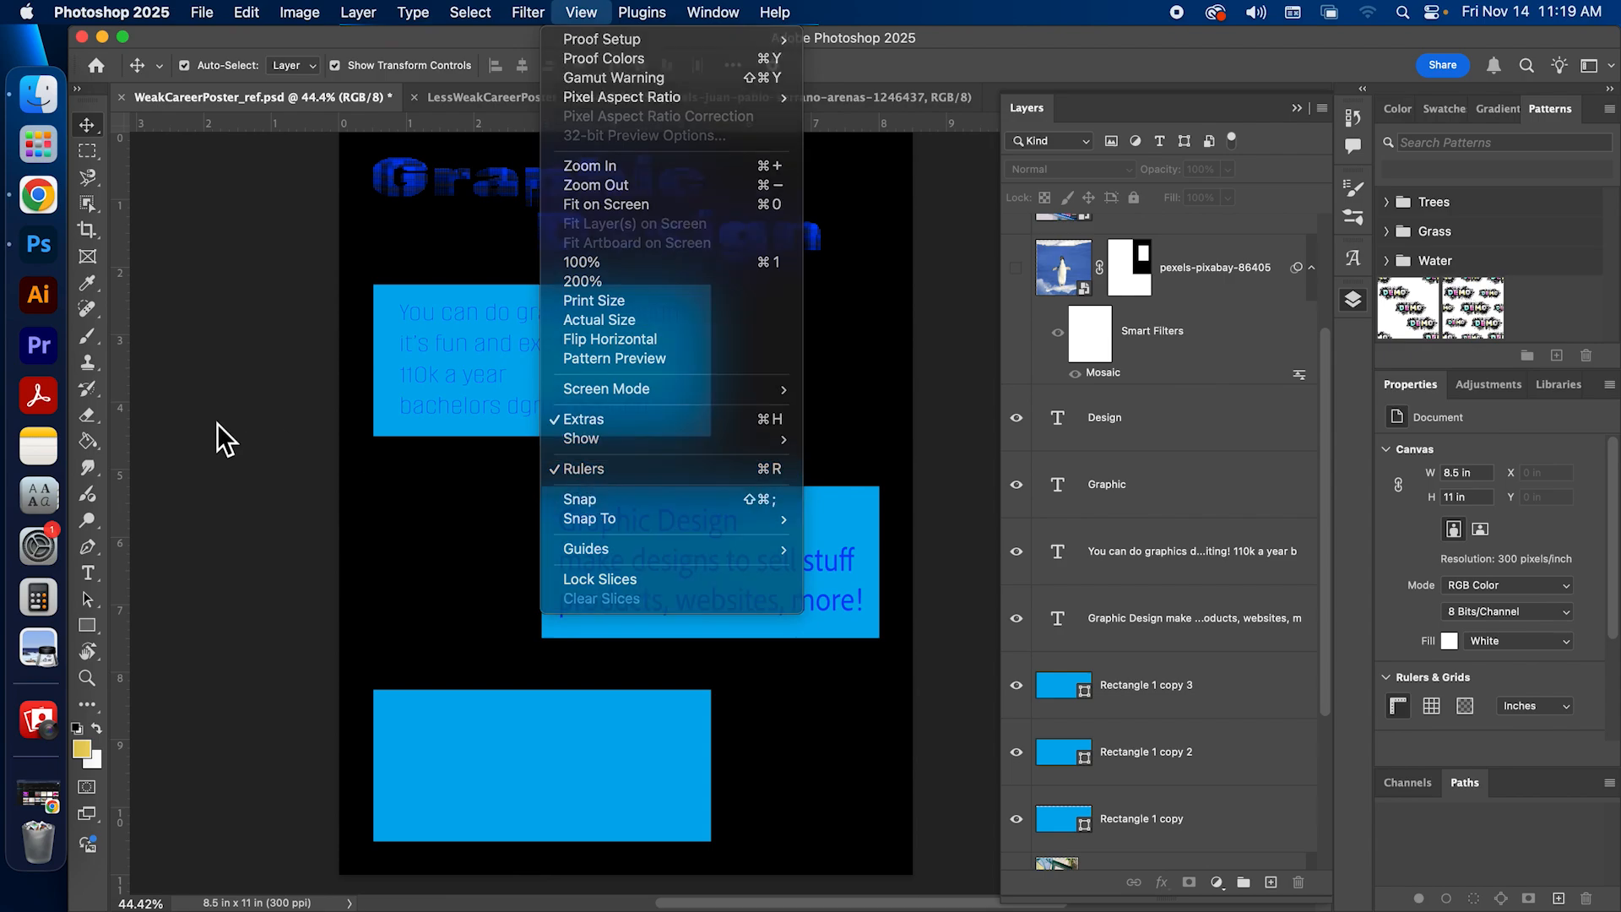
{"action": "key", "text": "super+r"}
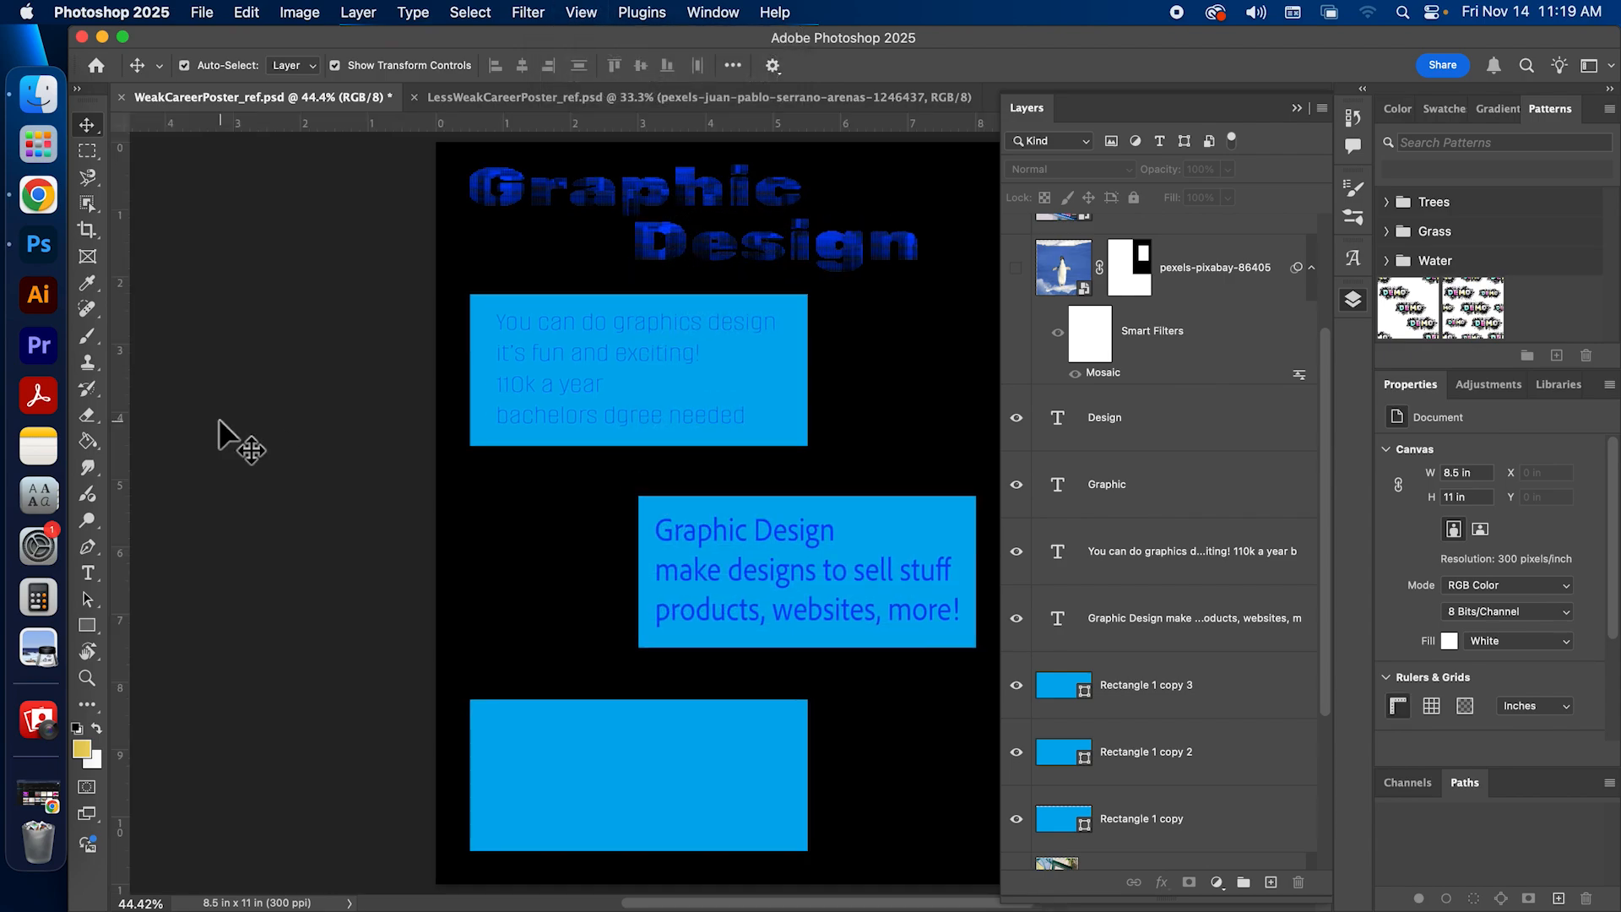
{"action": "right_click", "coordinate": [312, 124]}
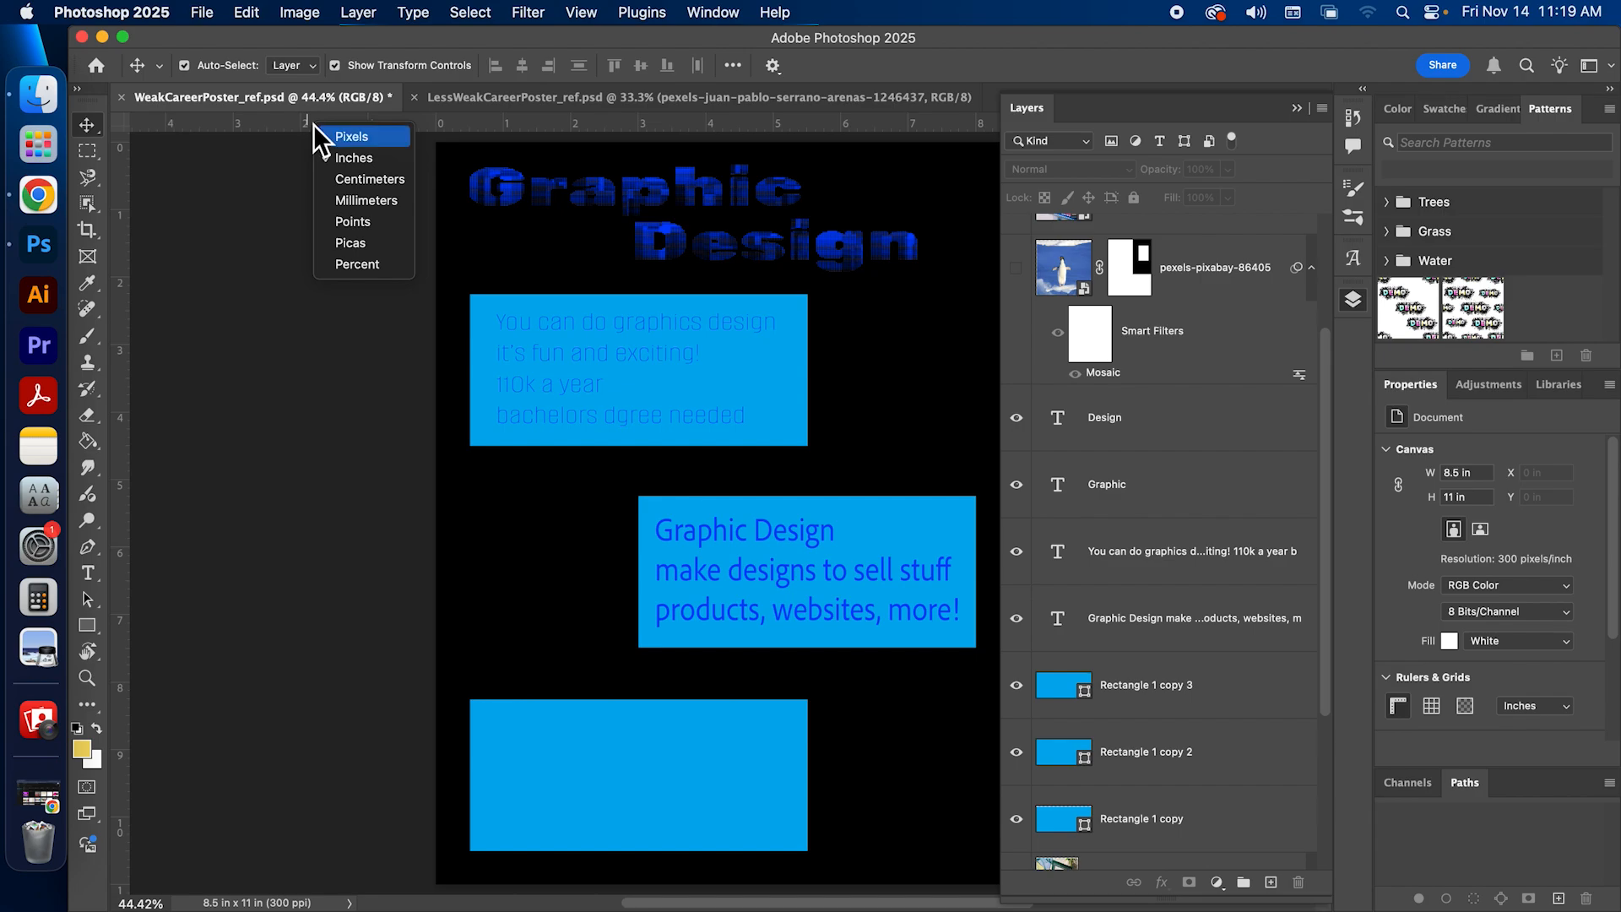
{"action": "left_click", "coordinate": [353, 158]}
{"action": "left_click_drag", "start_coordinate": [380, 326], "coordinate": [312, 319]}
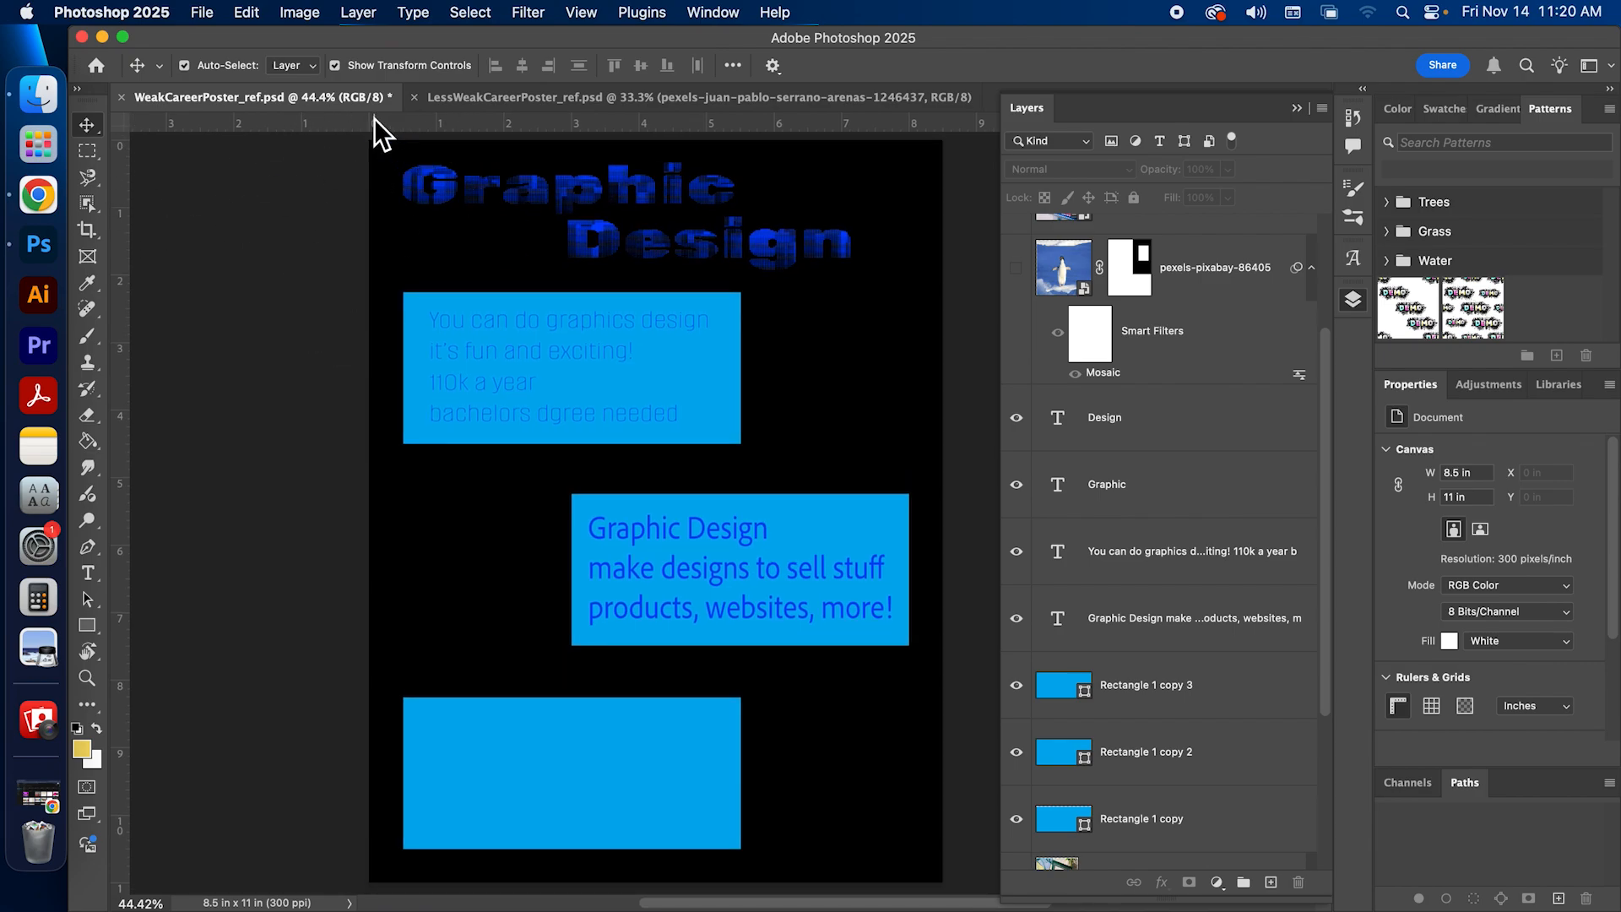
Step: Add two horizontal and two vertical guides as margins about 0.5 in inside the page, lined up with the rectangles' outer edges
{"action": "left_click_drag", "start_coordinate": [336, 120], "coordinate": [363, 164]}
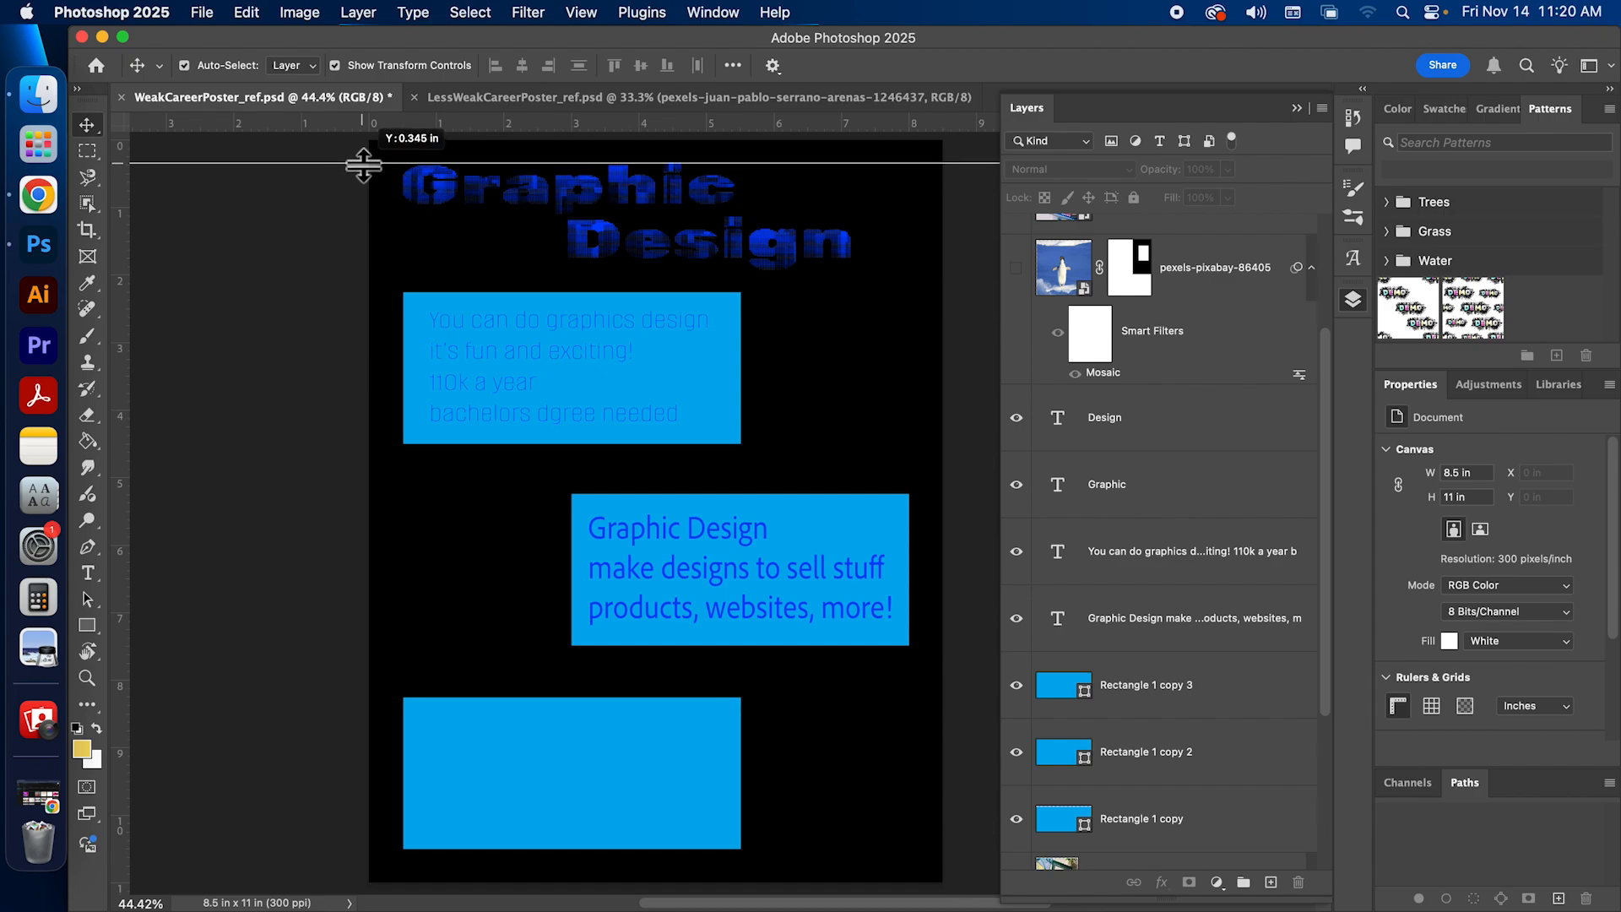
{"action": "left_click_drag", "start_coordinate": [363, 165], "coordinate": [364, 166]}
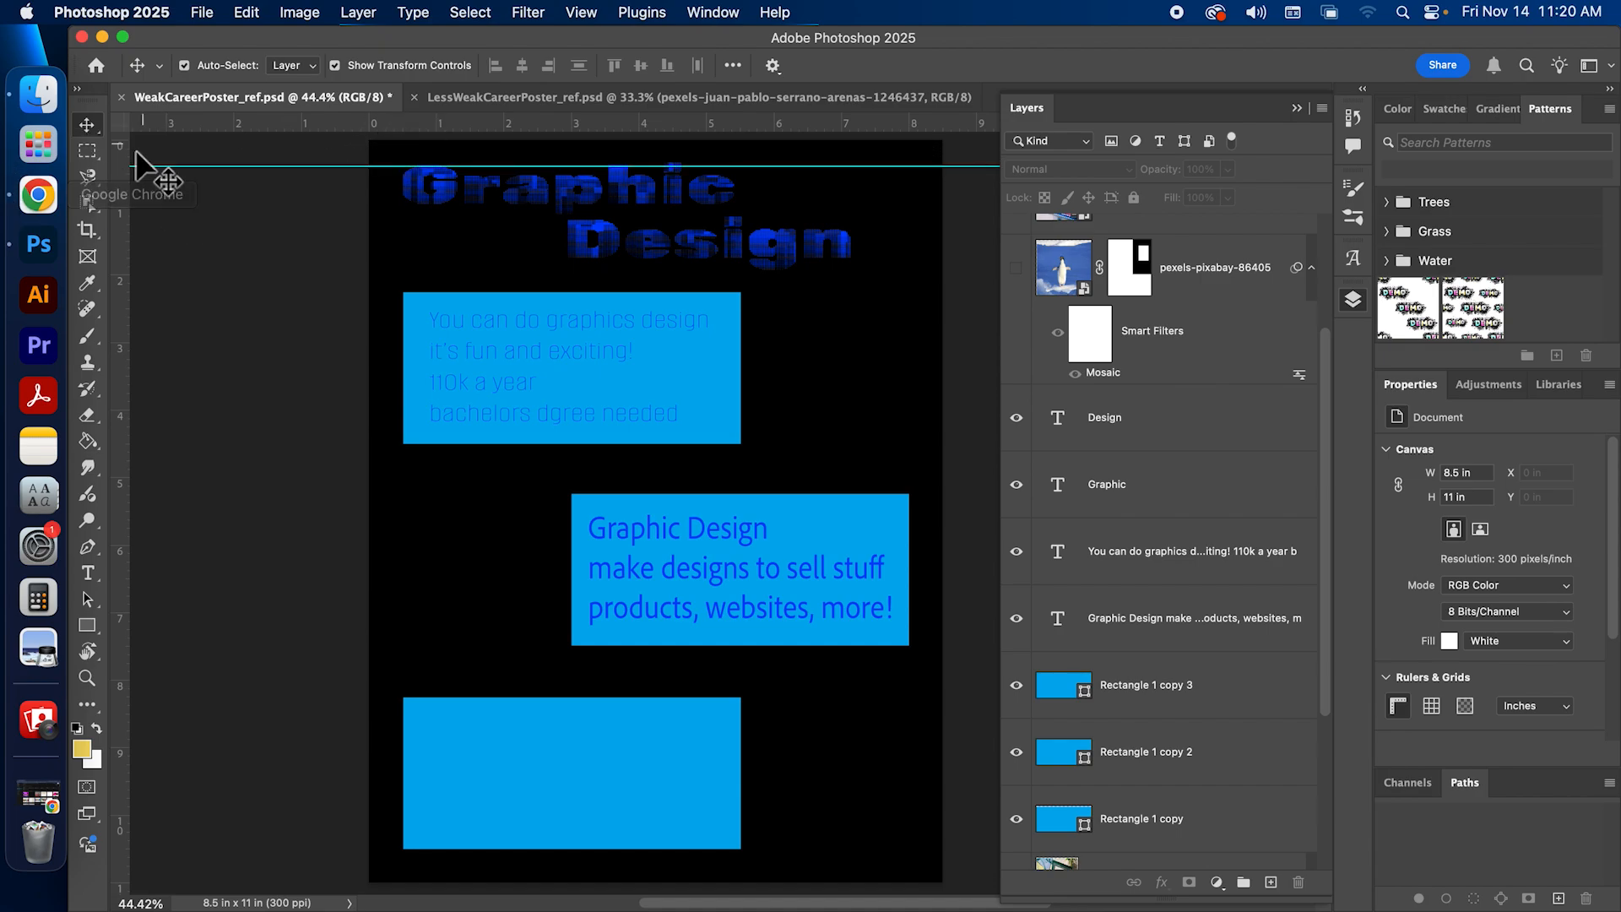
{"action": "mouse_move", "coordinate": [139, 168]}
{"action": "left_mouse_down"}
{"action": "mouse_move", "coordinate": [175, 159]}
{"action": "mouse_move", "coordinate": [162, 176]}
{"action": "left_mouse_up"}
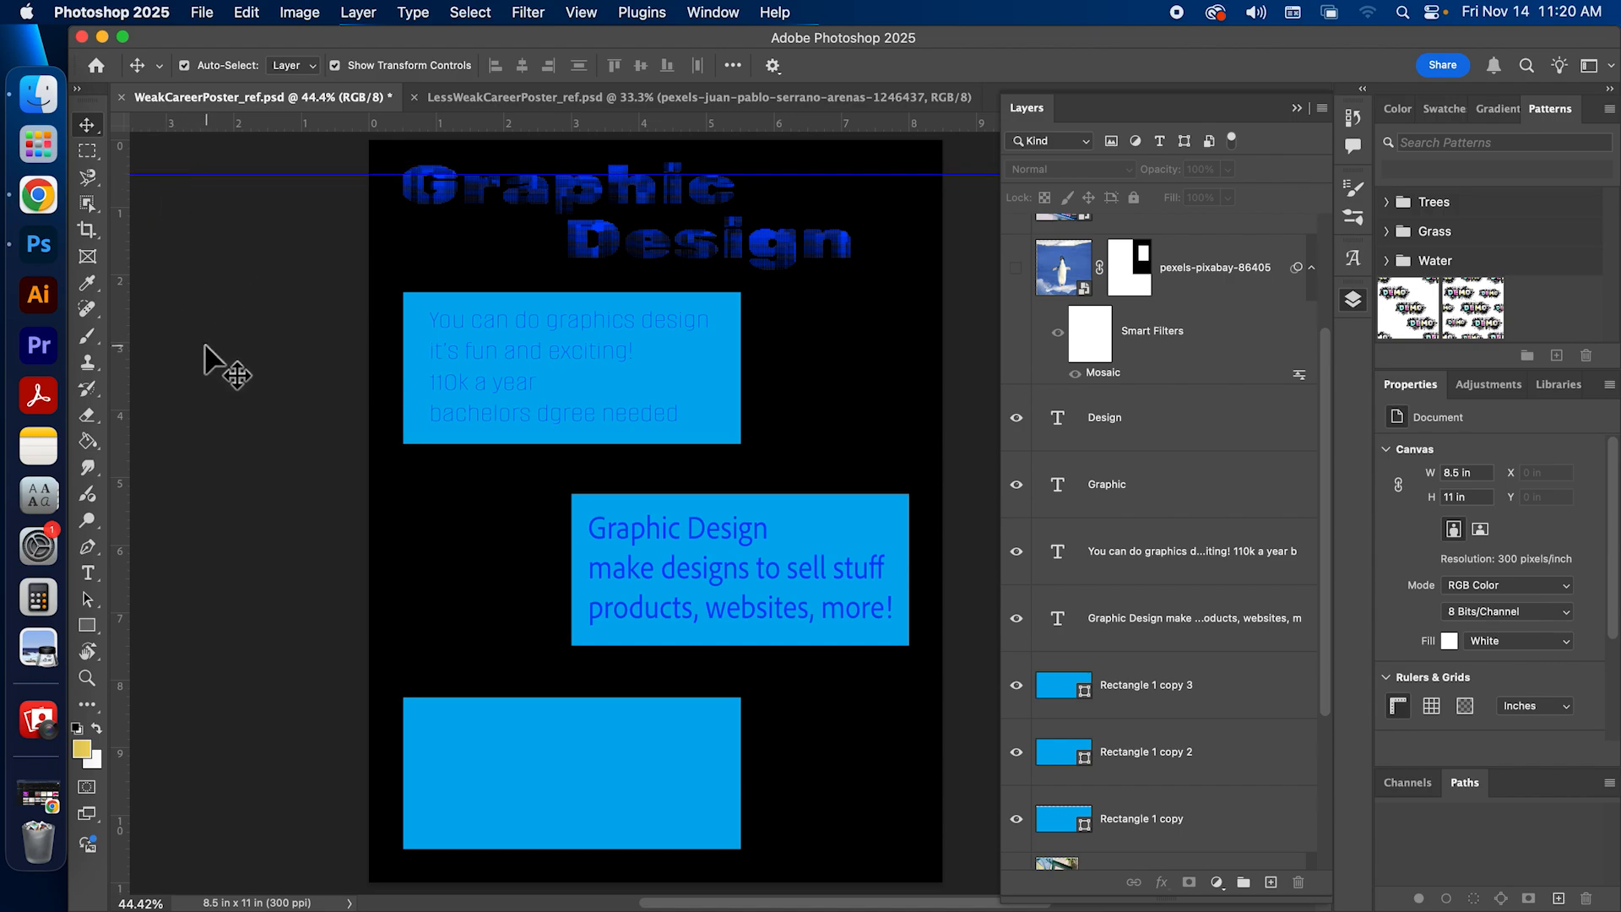
{"action": "left_click_drag", "start_coordinate": [262, 119], "coordinate": [334, 847]}
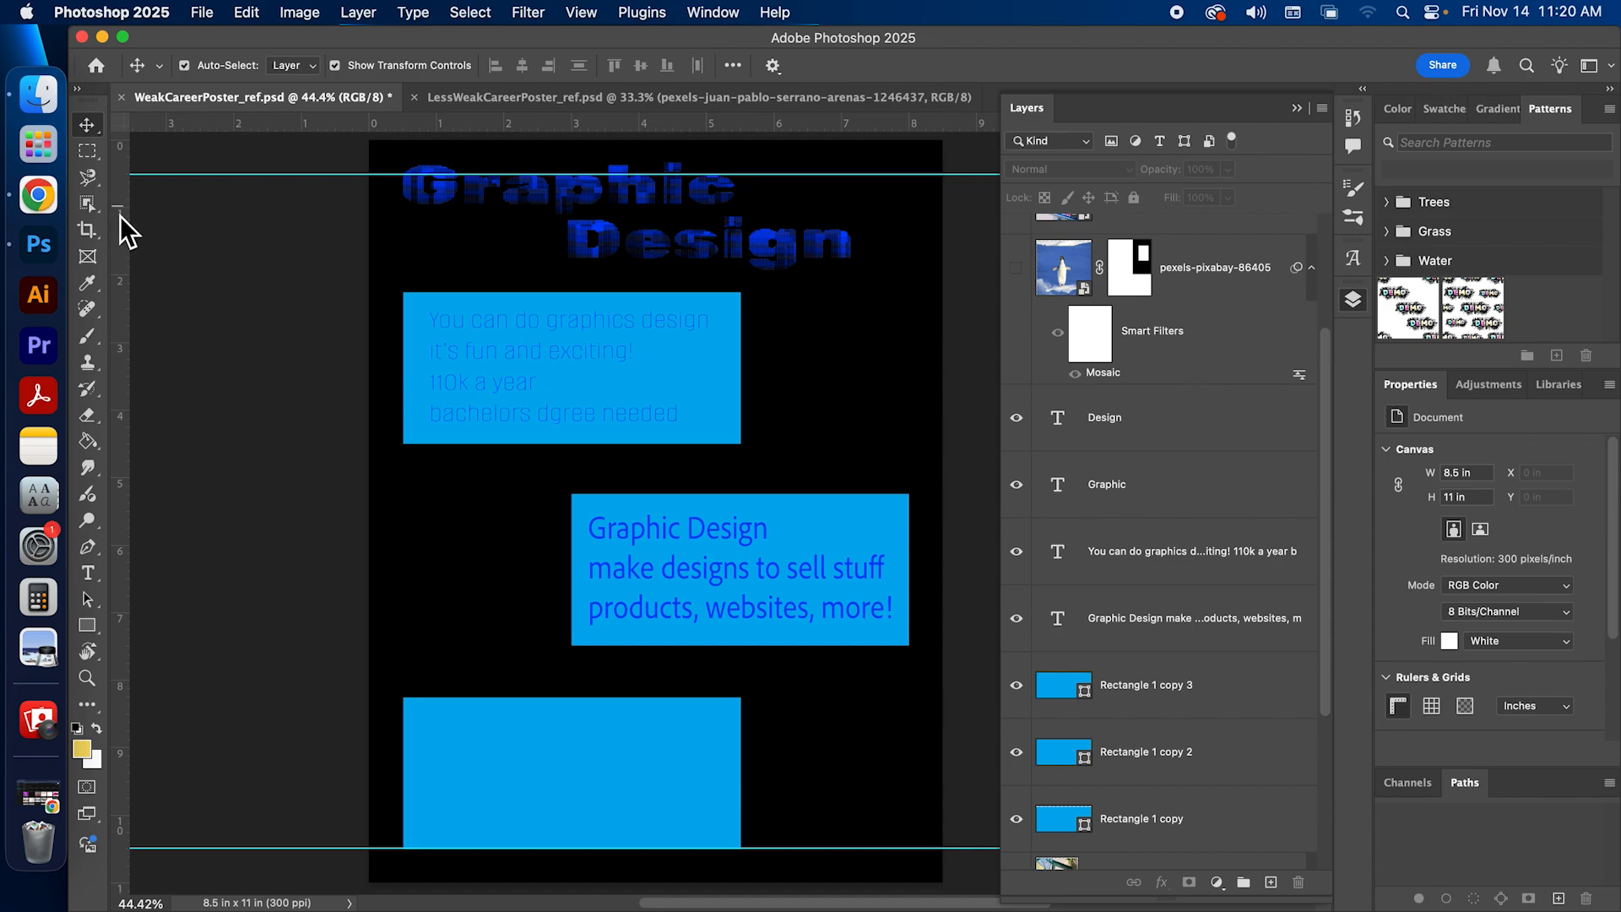
{"action": "left_click_drag", "start_coordinate": [120, 285], "coordinate": [406, 309]}
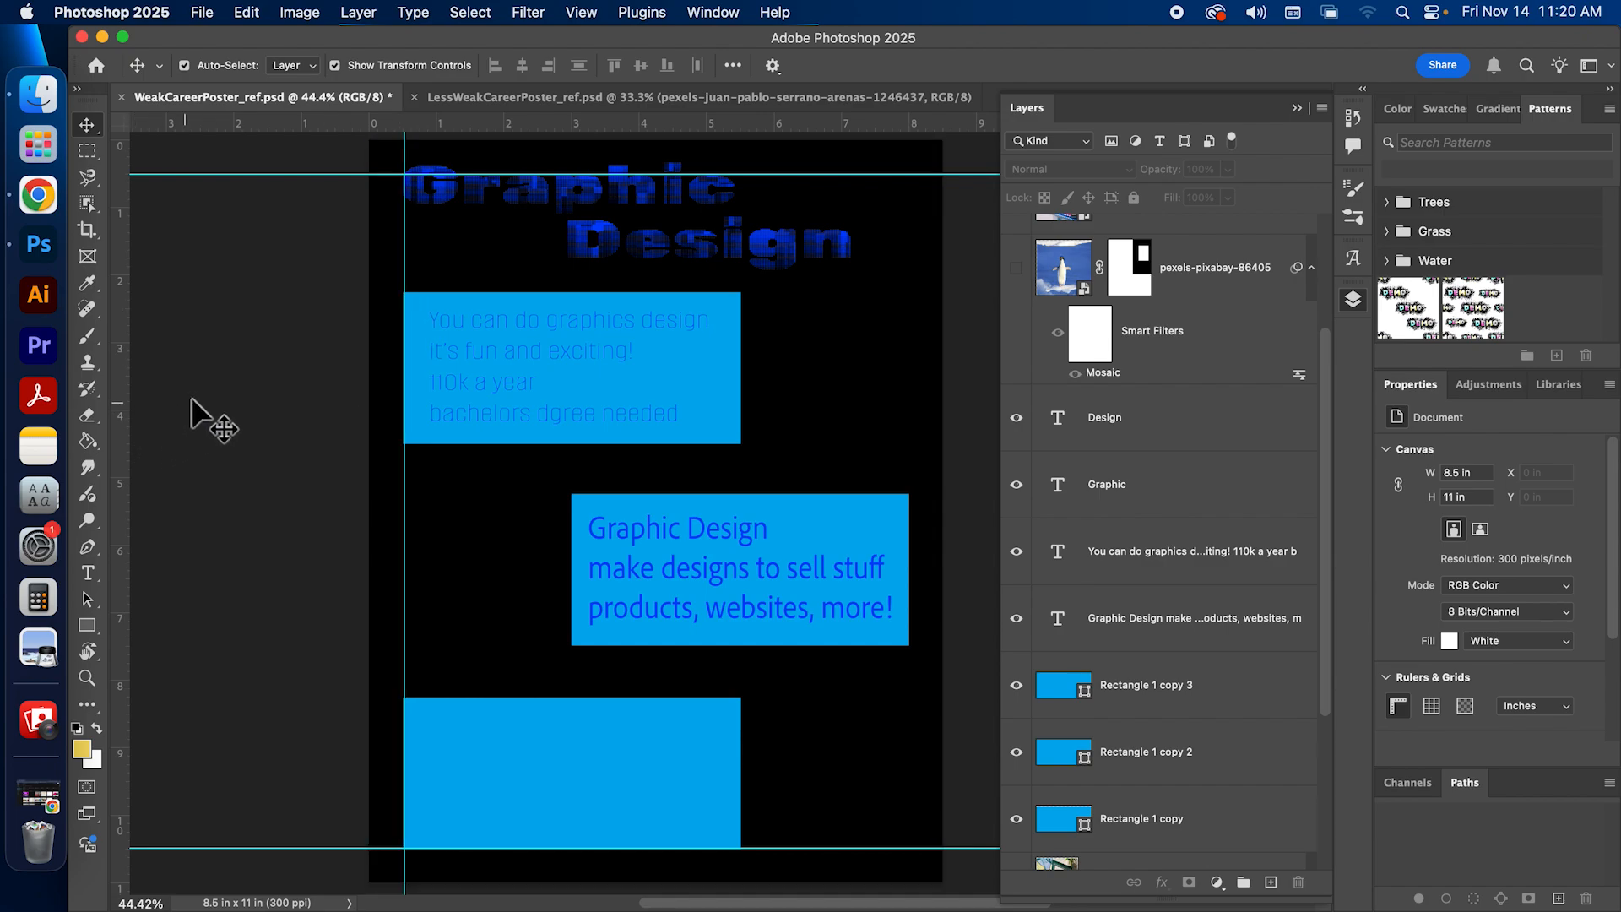
{"action": "left_click_drag", "start_coordinate": [122, 377], "coordinate": [910, 387]}
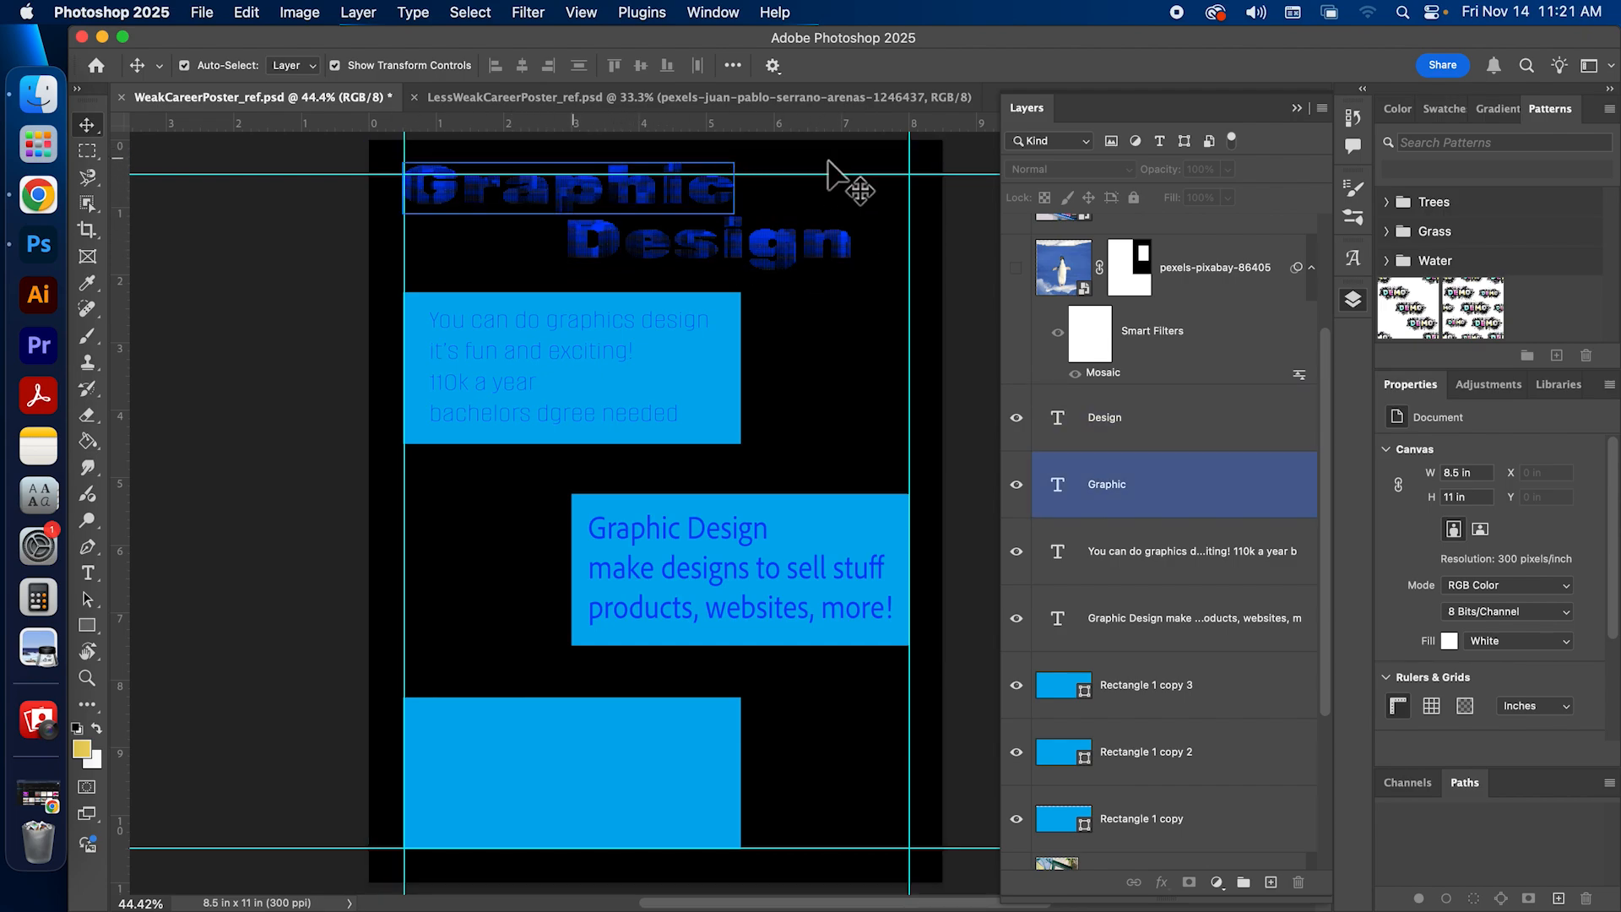
Step: Move Graphic just below the upper margin guide against the left one, and Design below it against the right margin guide
{"action": "mouse_move", "coordinate": [762, 250]}
{"action": "left_mouse_down"}
{"action": "mouse_move", "coordinate": [796, 264]}
{"action": "mouse_move", "coordinate": [786, 249]}
{"action": "left_mouse_up"}
{"action": "left_click_drag", "start_coordinate": [521, 194], "coordinate": [526, 214]}
{"action": "left_click_drag", "start_coordinate": [771, 279], "coordinate": [805, 257]}
{"action": "left_click", "coordinate": [314, 349]}
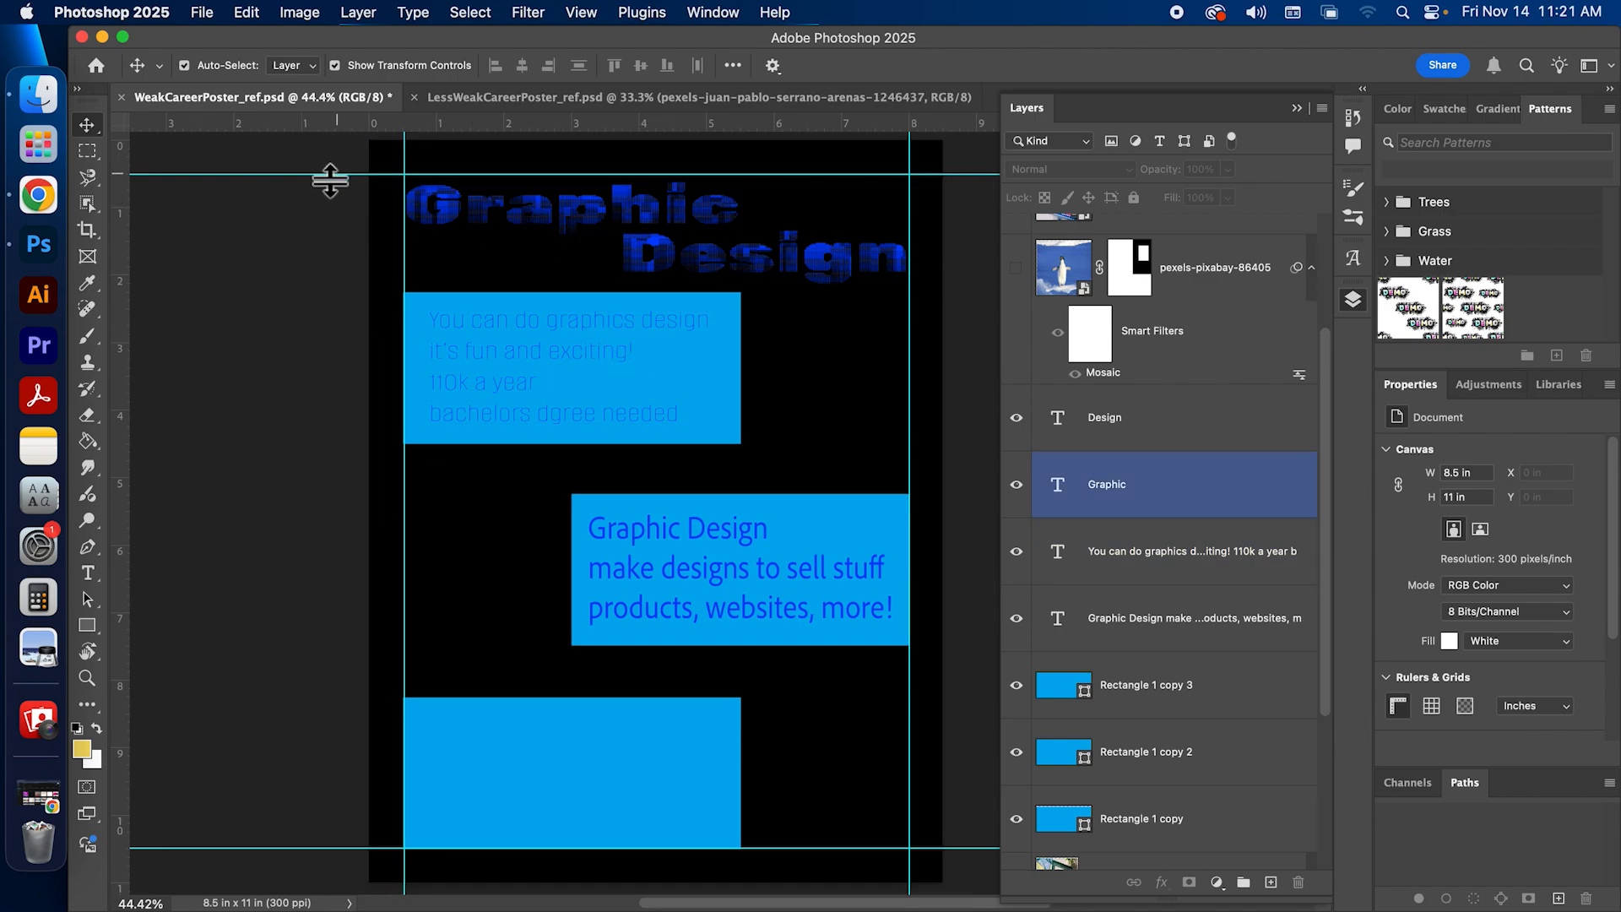
Step: Add extra horizontal guides across the lower part of Design and the upper part of the top rectangle
{"action": "left_click_drag", "start_coordinate": [529, 119], "coordinate": [517, 271]}
{"action": "left_click_drag", "start_coordinate": [531, 123], "coordinate": [536, 313]}
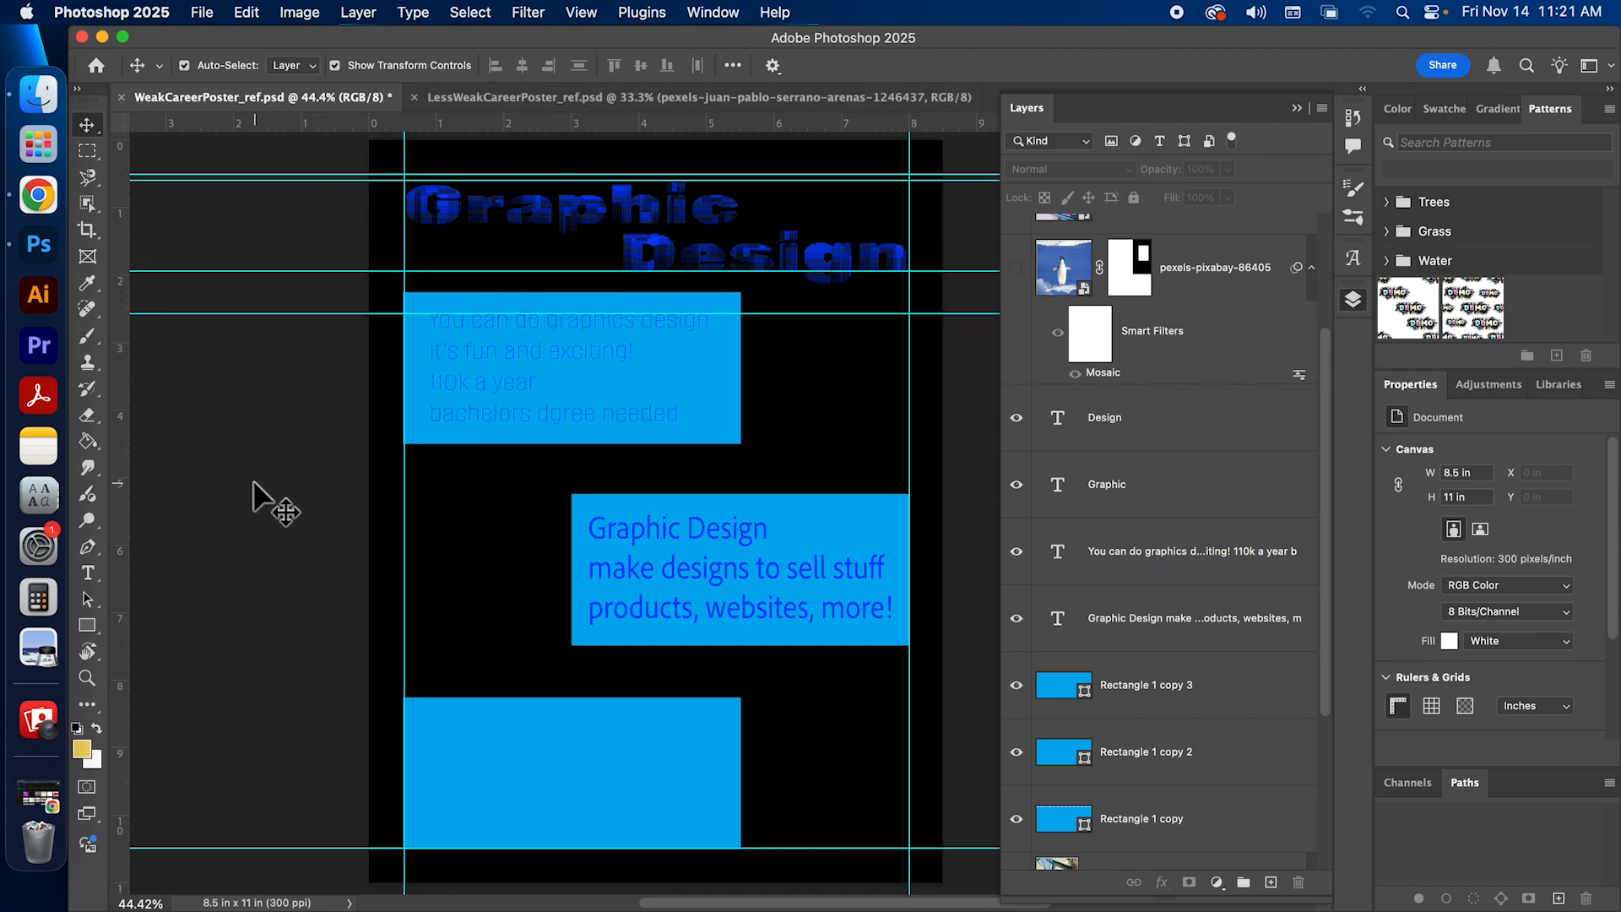
Step: Review the canvas guide preferences, trying the dashed line style and leaving solid cyan lines selected
{"action": "left_click", "coordinate": [116, 12]}
{"action": "mouse_move", "coordinate": [162, 93]}
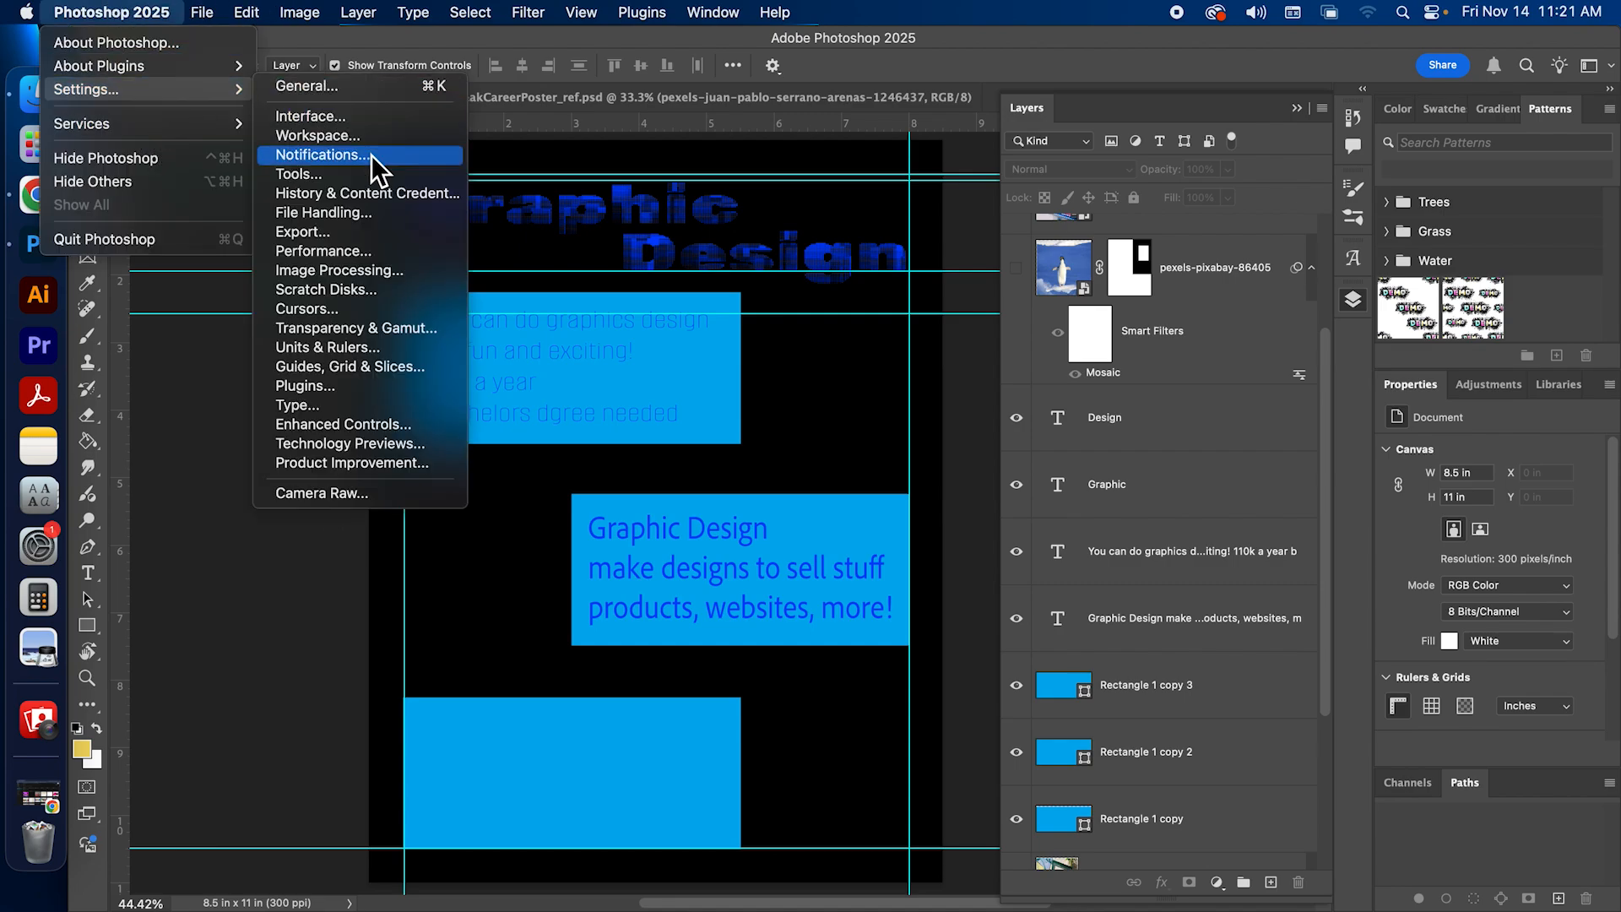
{"action": "left_click", "coordinate": [360, 368]}
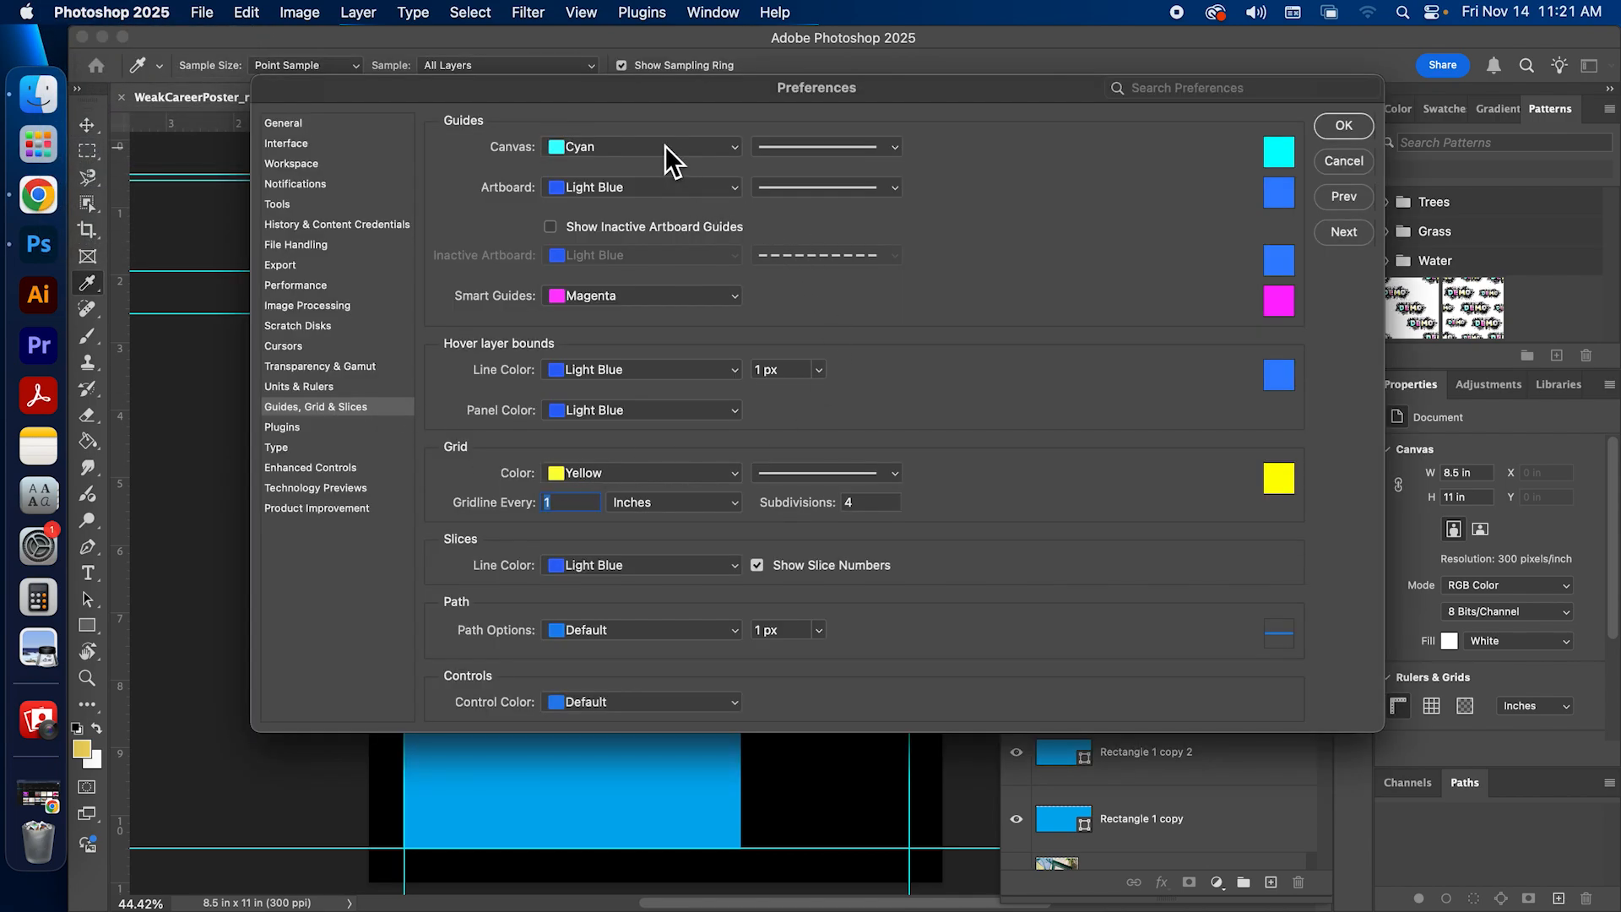
{"action": "left_click", "coordinate": [656, 154]}
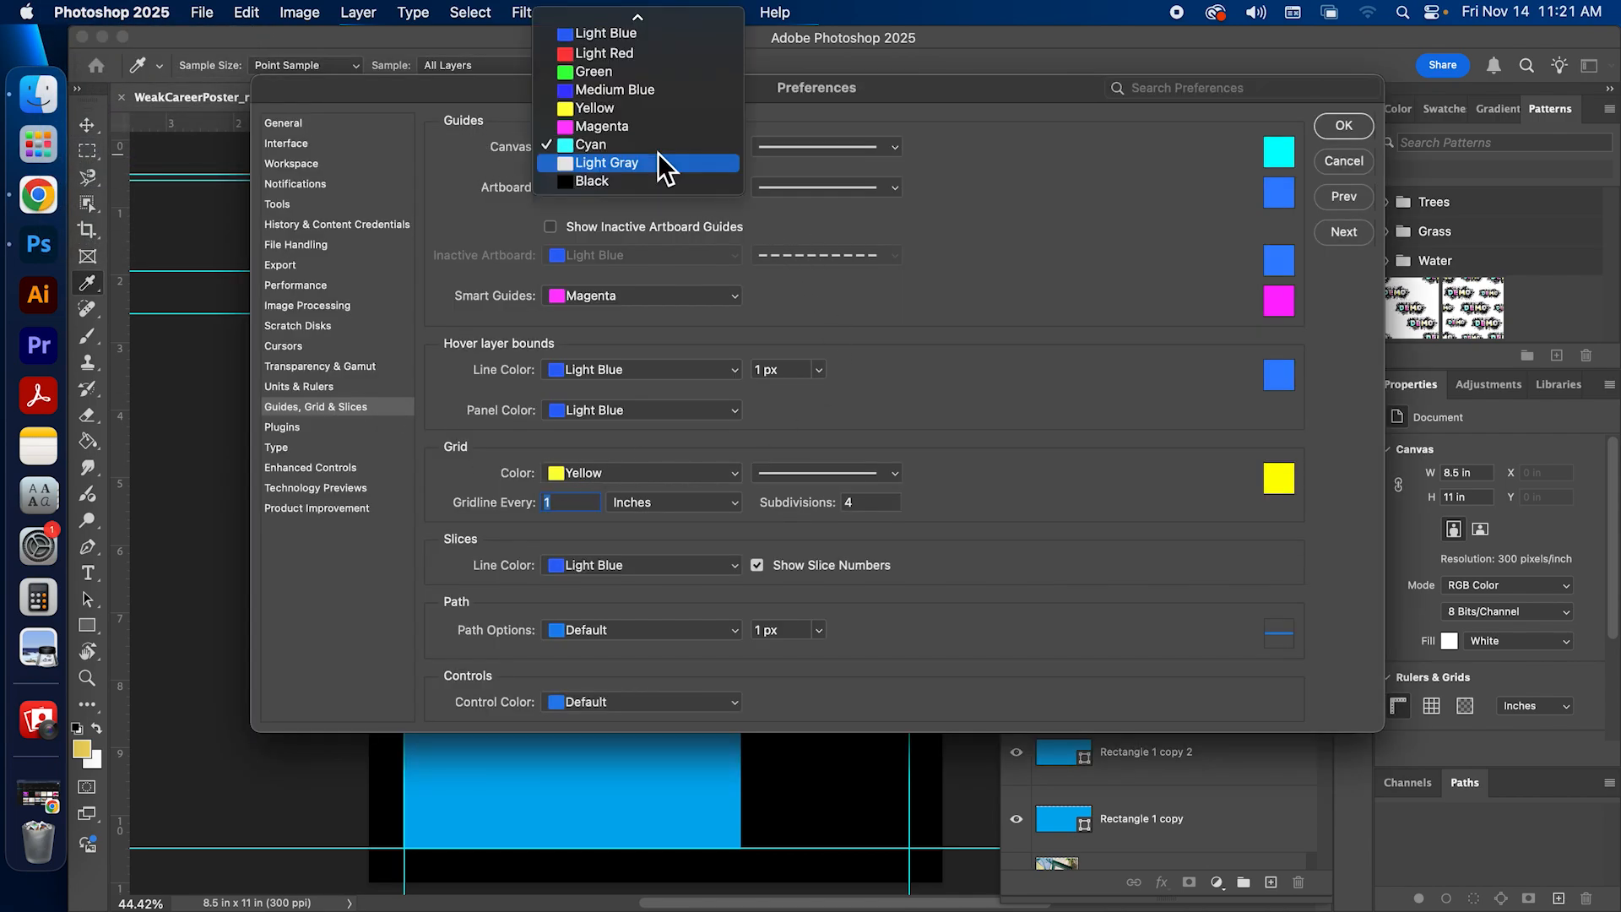
{"action": "left_click", "coordinate": [652, 139]}
{"action": "left_click", "coordinate": [876, 147]}
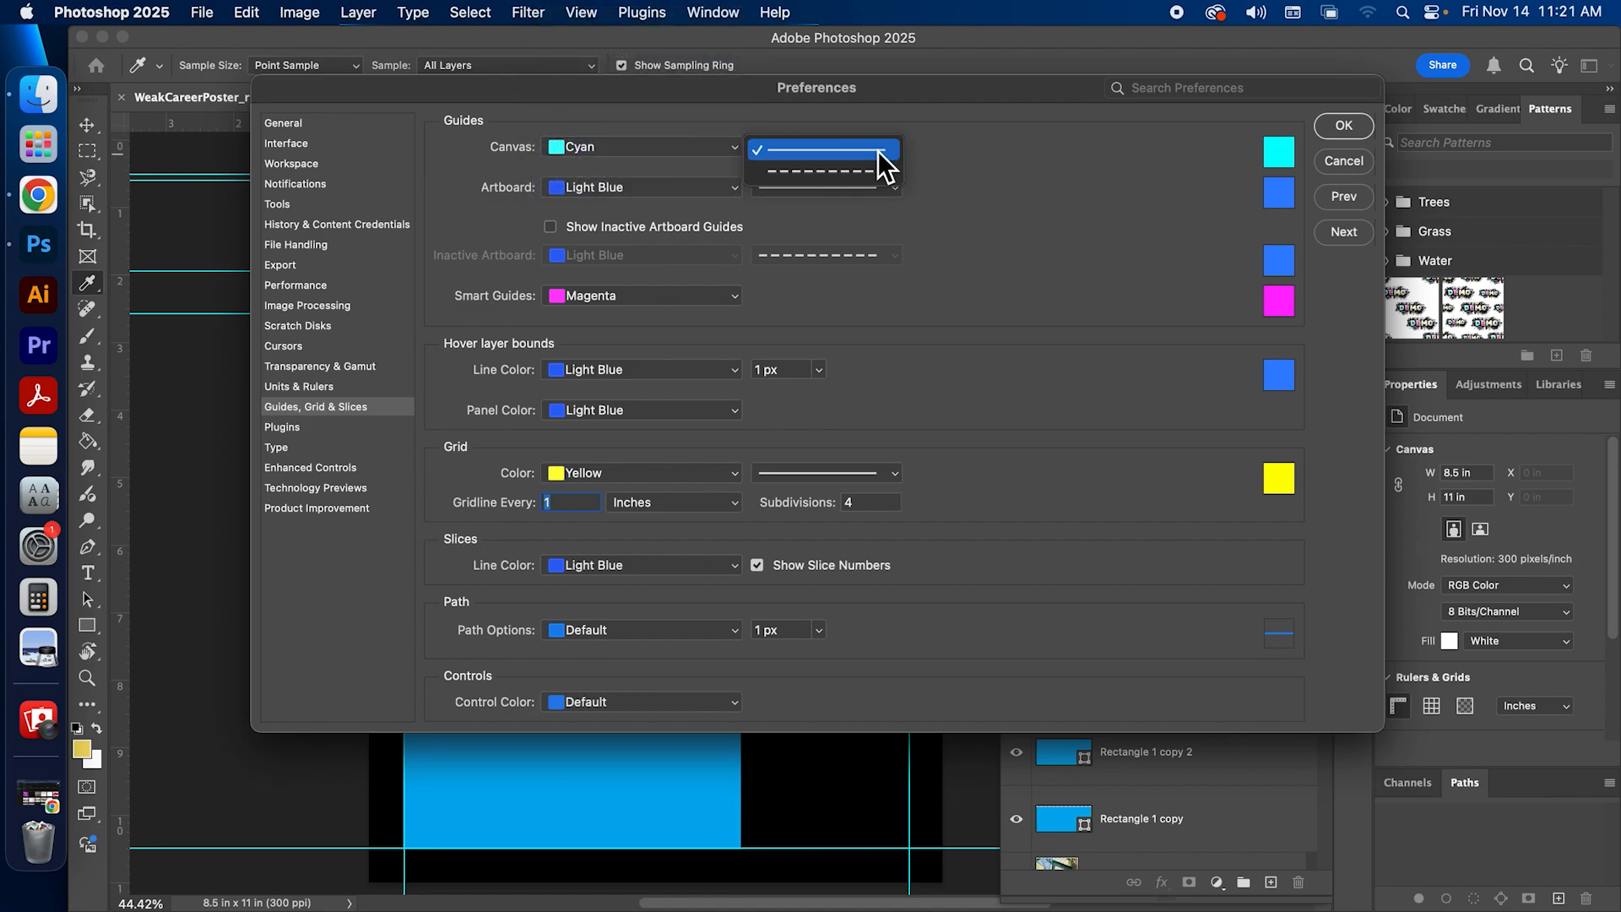
{"action": "left_click", "coordinate": [870, 165]}
{"action": "left_click", "coordinate": [859, 148]}
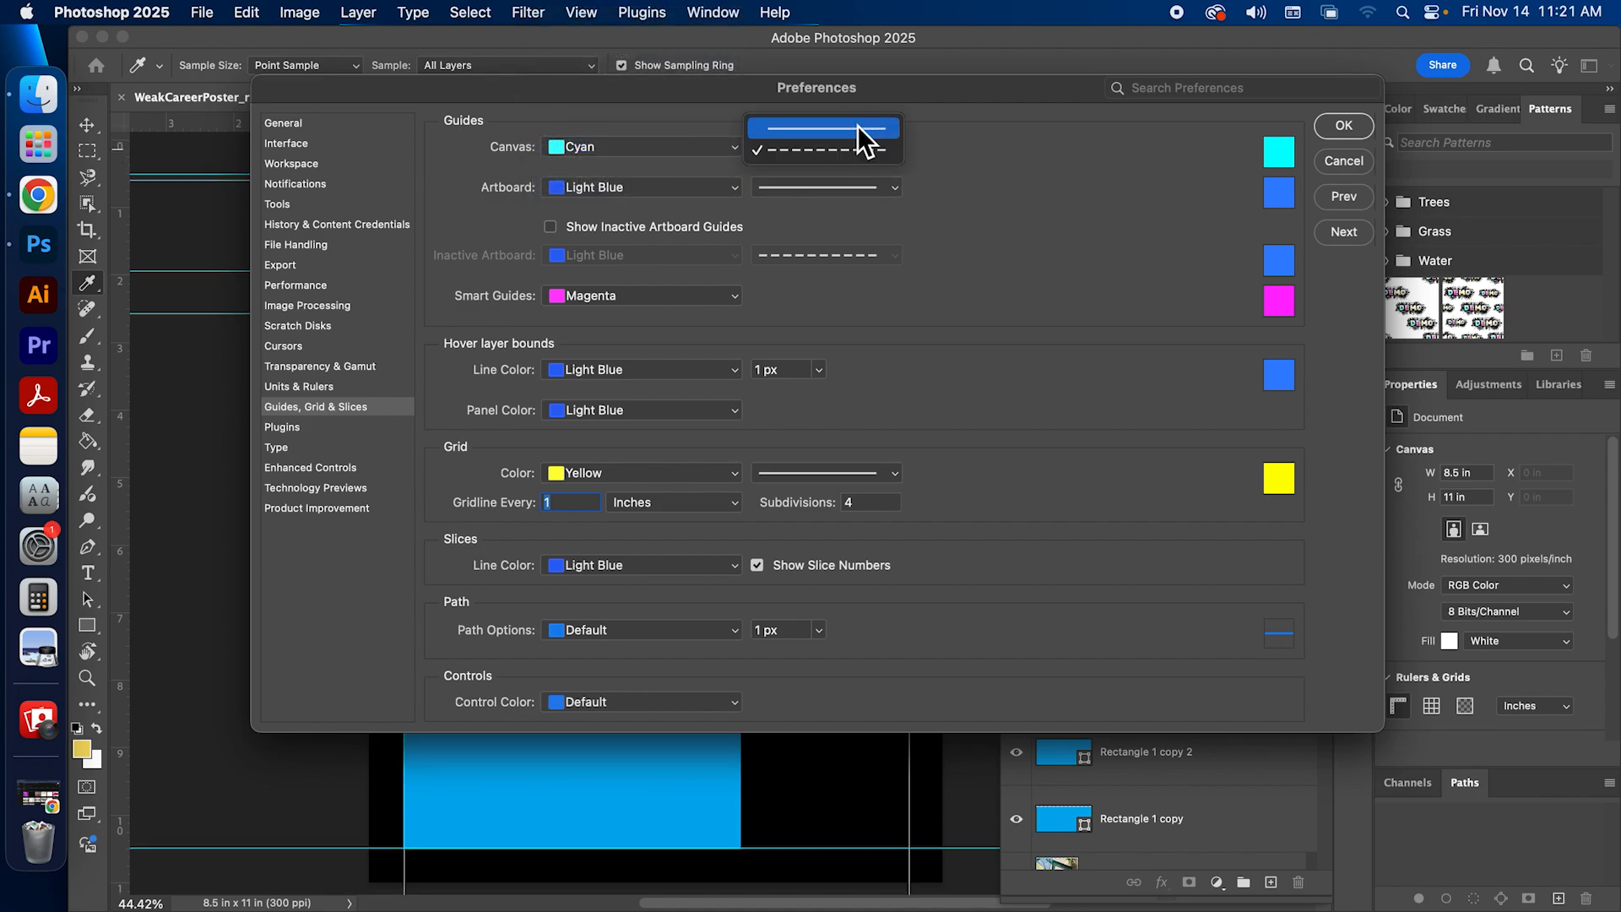
{"action": "left_click", "coordinate": [785, 134]}
{"action": "left_click", "coordinate": [1320, 127]}
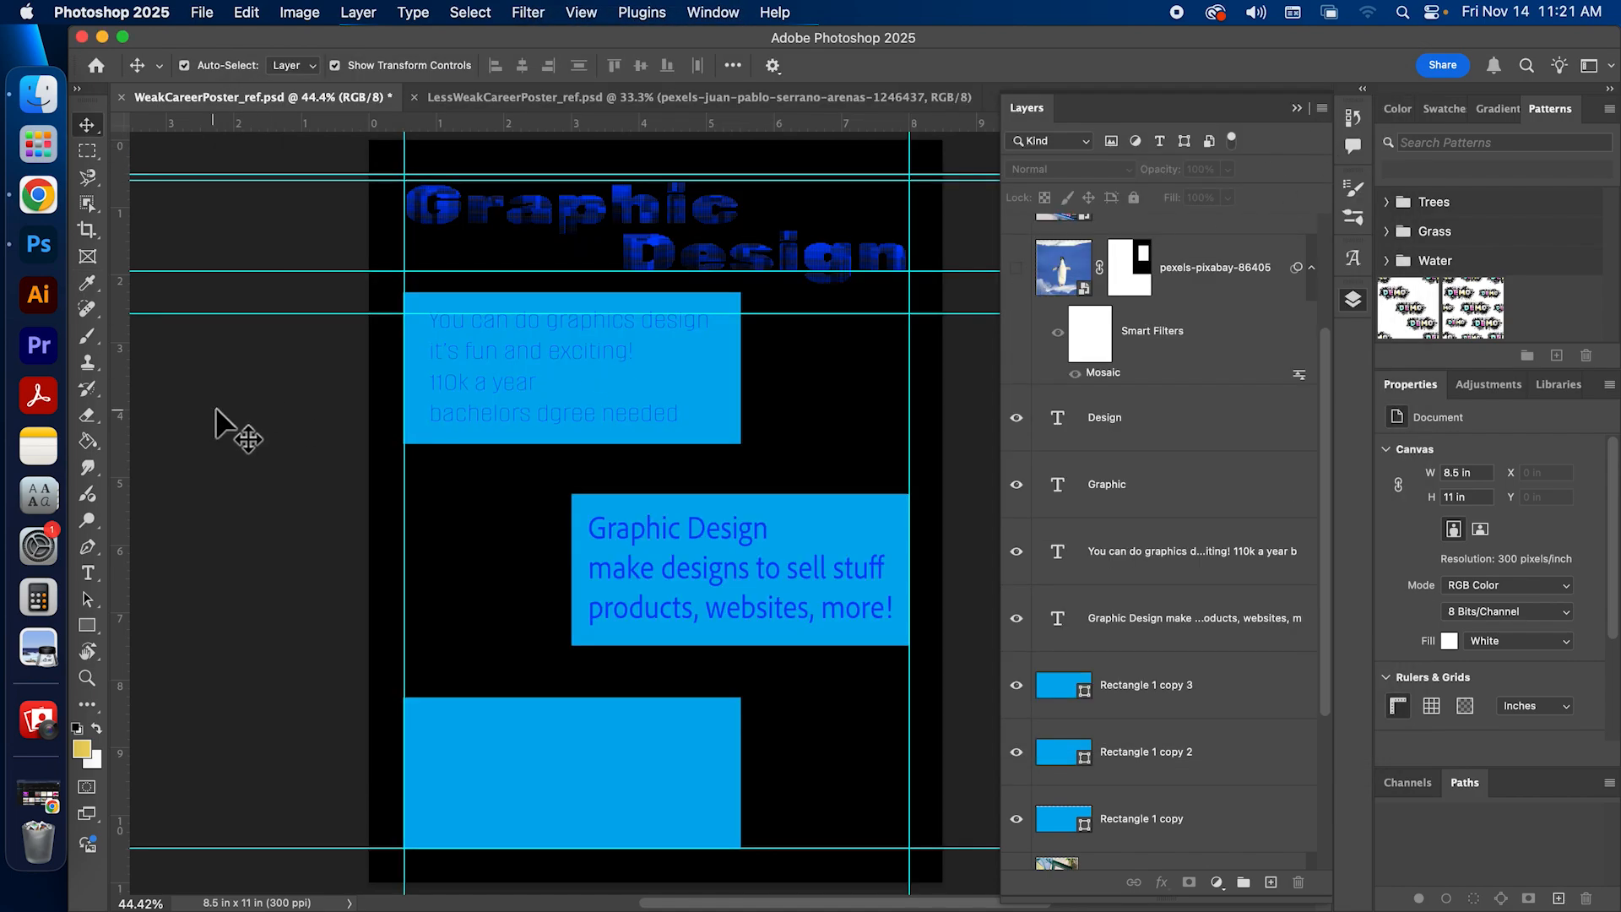
Step: Delete the horizontal guides crossing the top rectangle and the lower part of Design
{"action": "left_click_drag", "start_coordinate": [276, 307], "coordinate": [276, 385]}
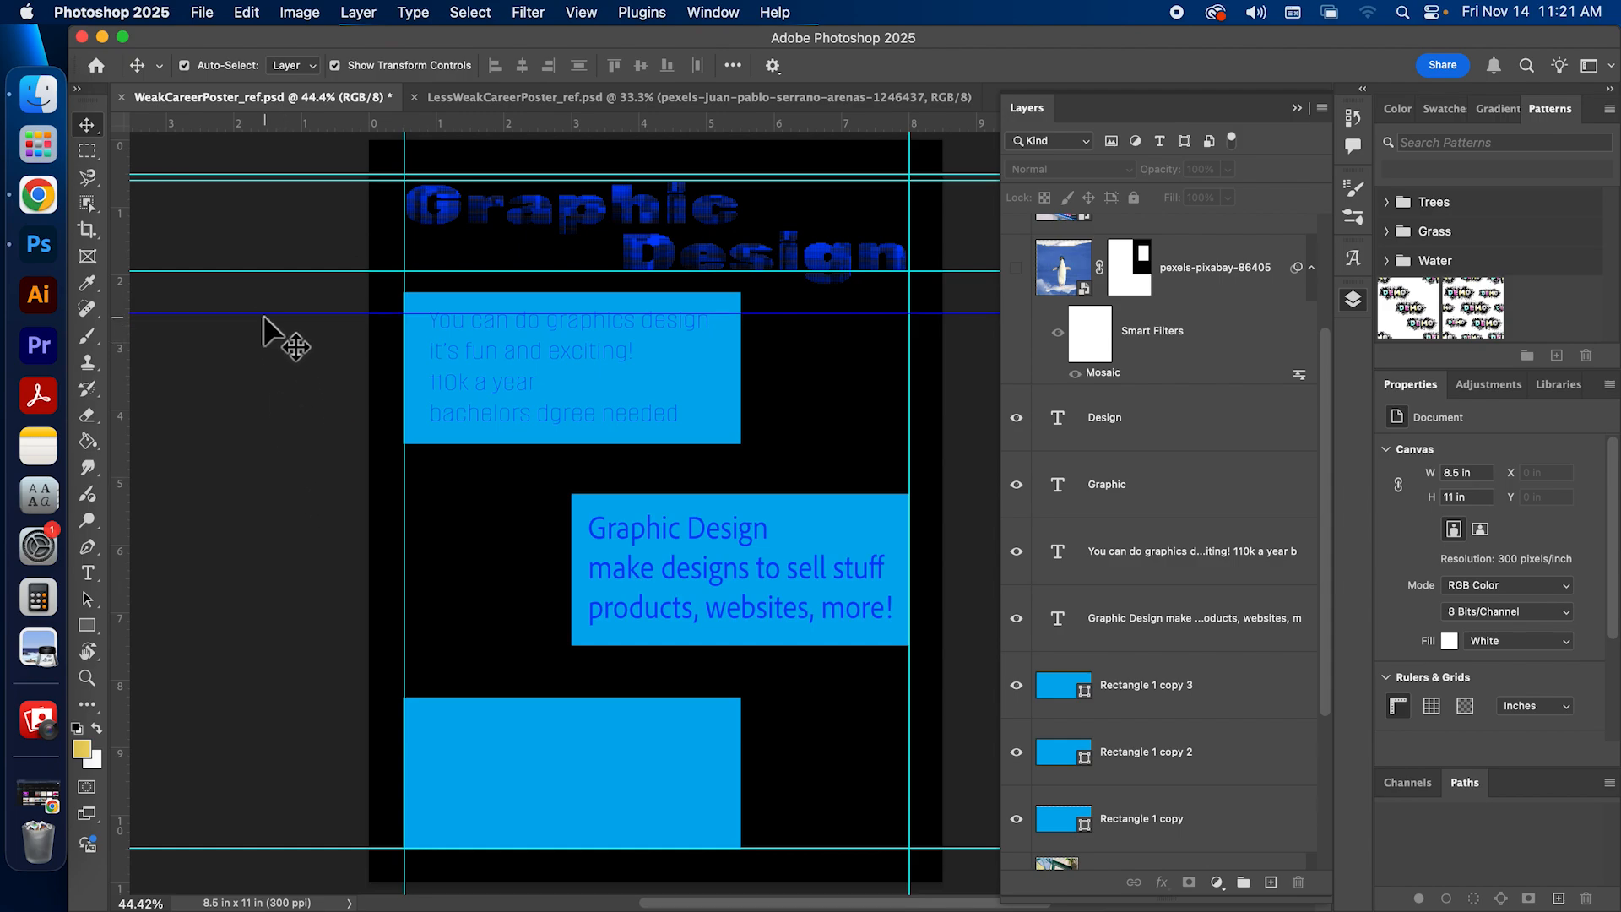
{"action": "left_click", "coordinate": [267, 314]}
{"action": "key", "text": "BackSpace"}
{"action": "left_click", "coordinate": [226, 272]}
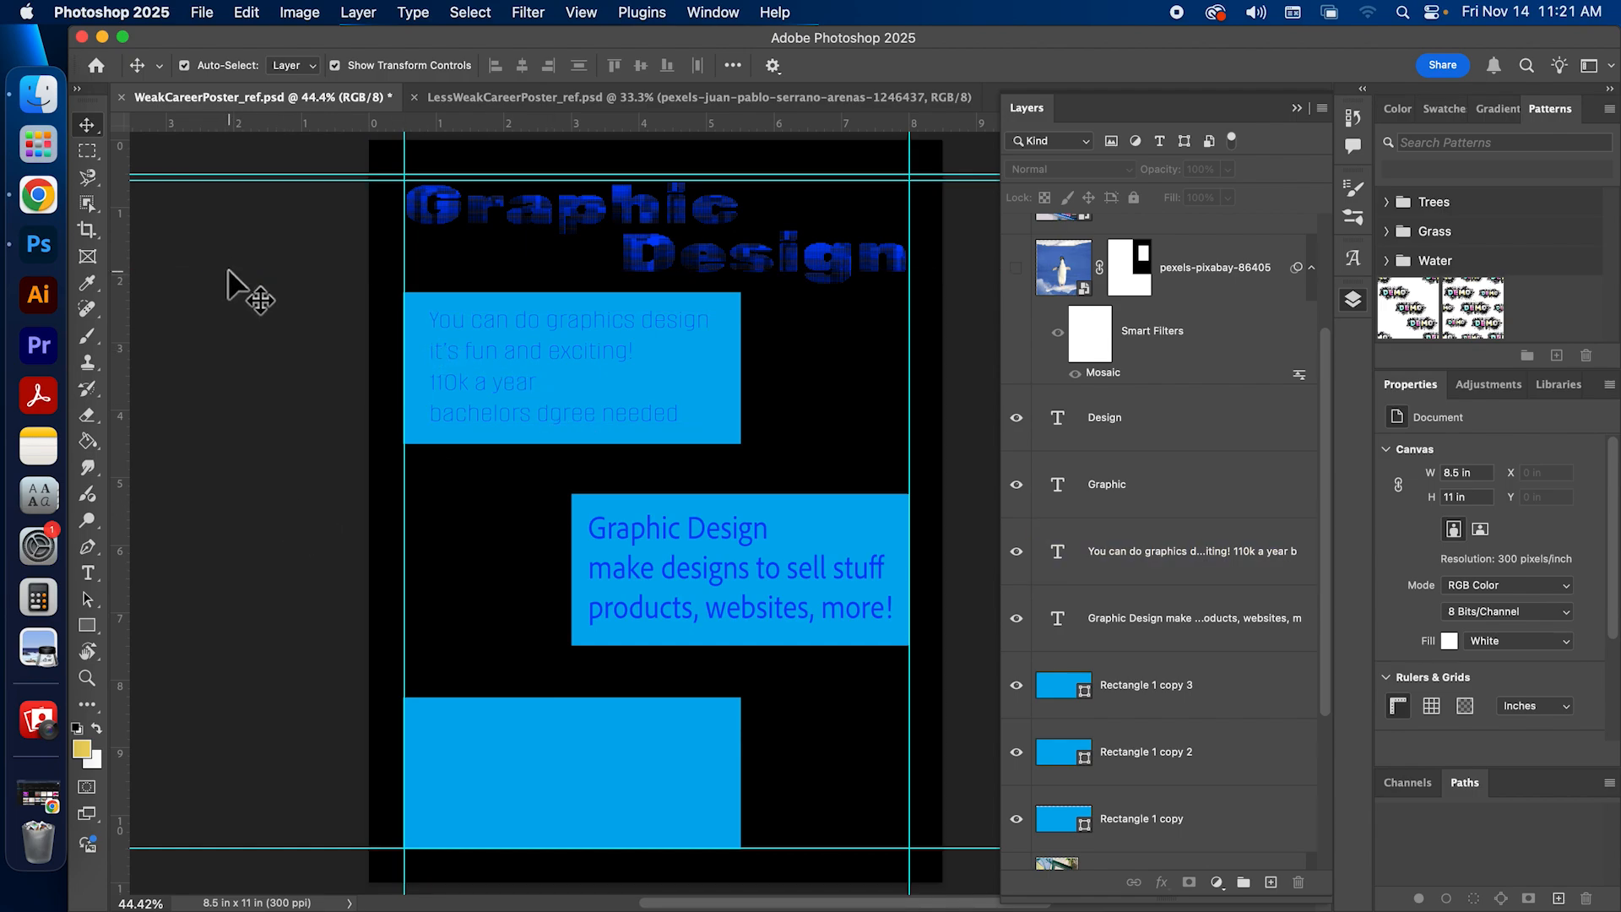
Step: Move the extra horizontal guide near the upper margin down to the lower part of Design, just above 2 in
{"action": "left_click_drag", "start_coordinate": [228, 175], "coordinate": [228, 272]}
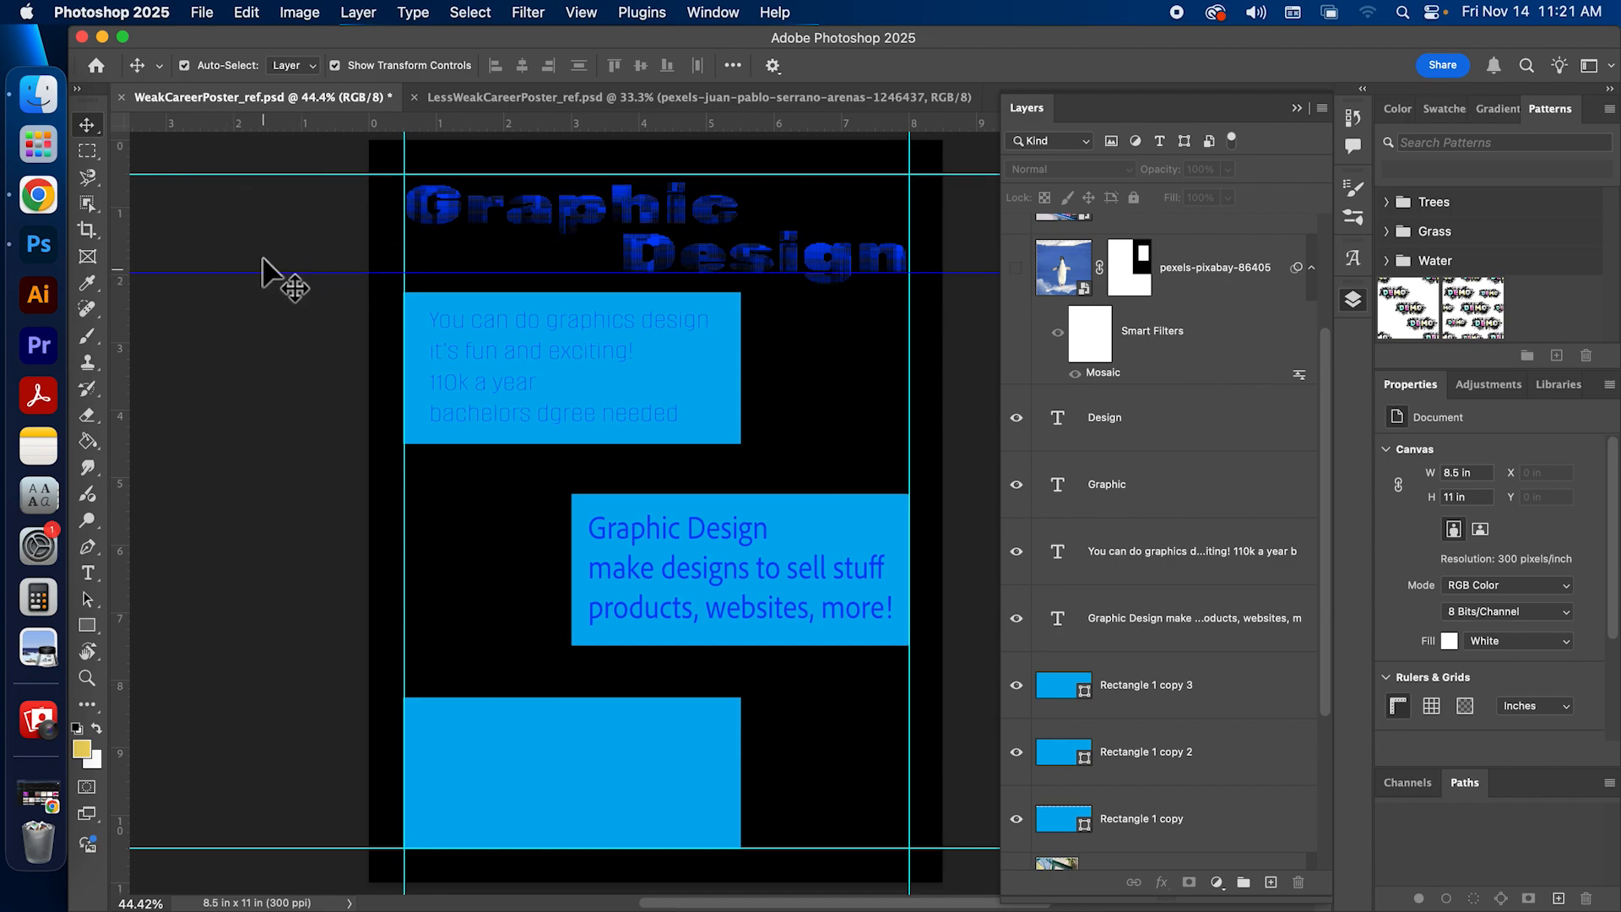
{"action": "left_click_drag", "start_coordinate": [294, 273], "coordinate": [290, 274]}
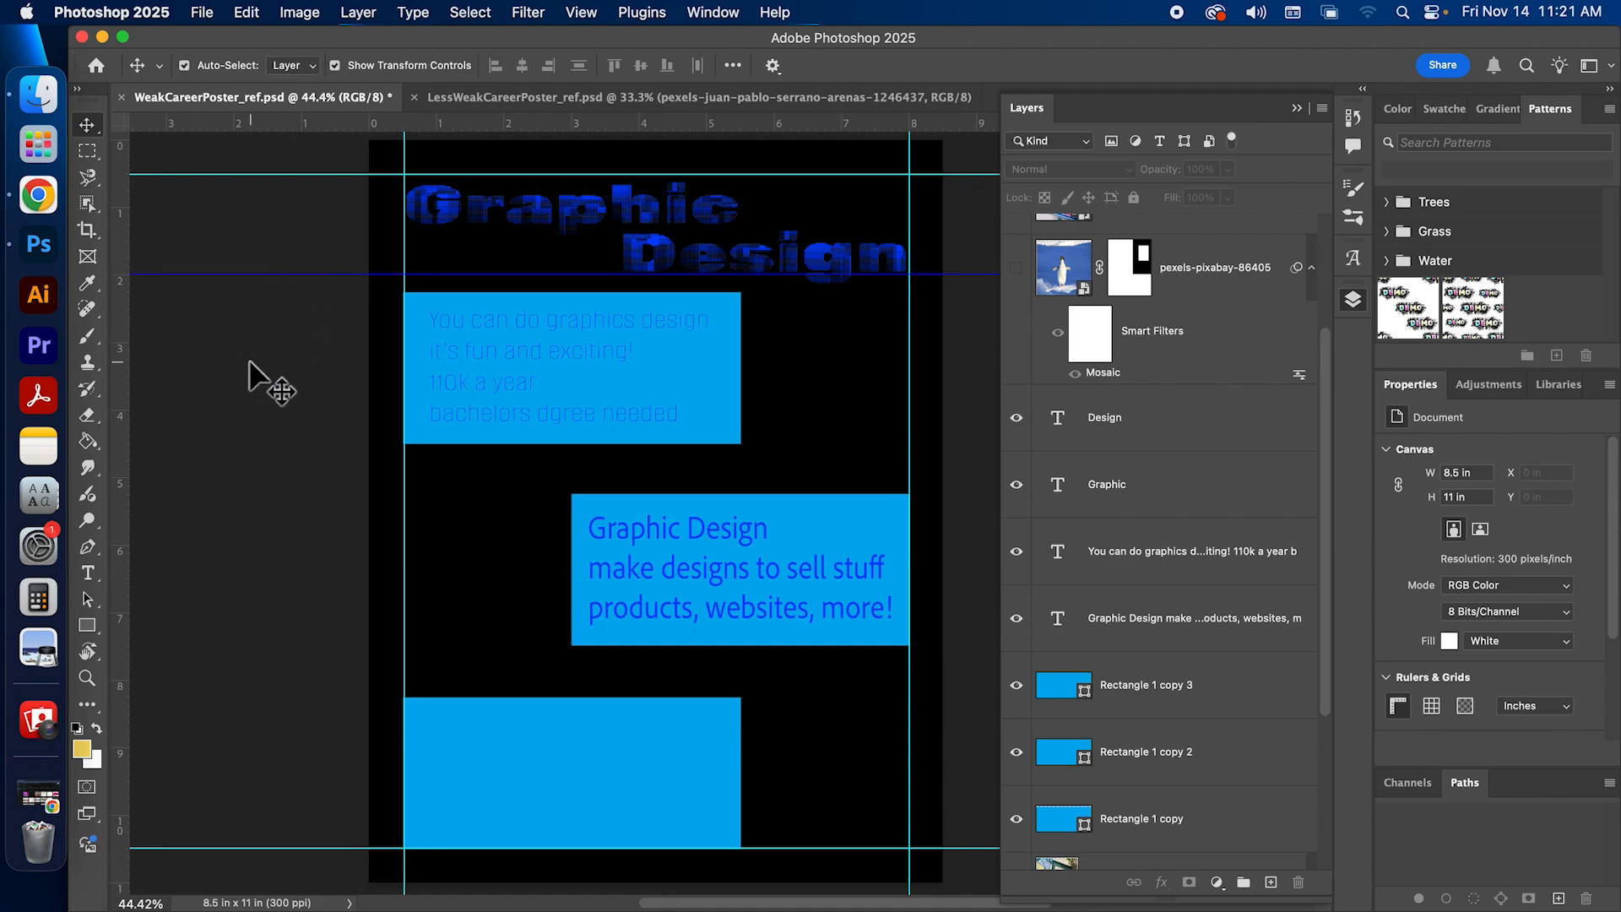
{"action": "left_click", "coordinate": [352, 808]}
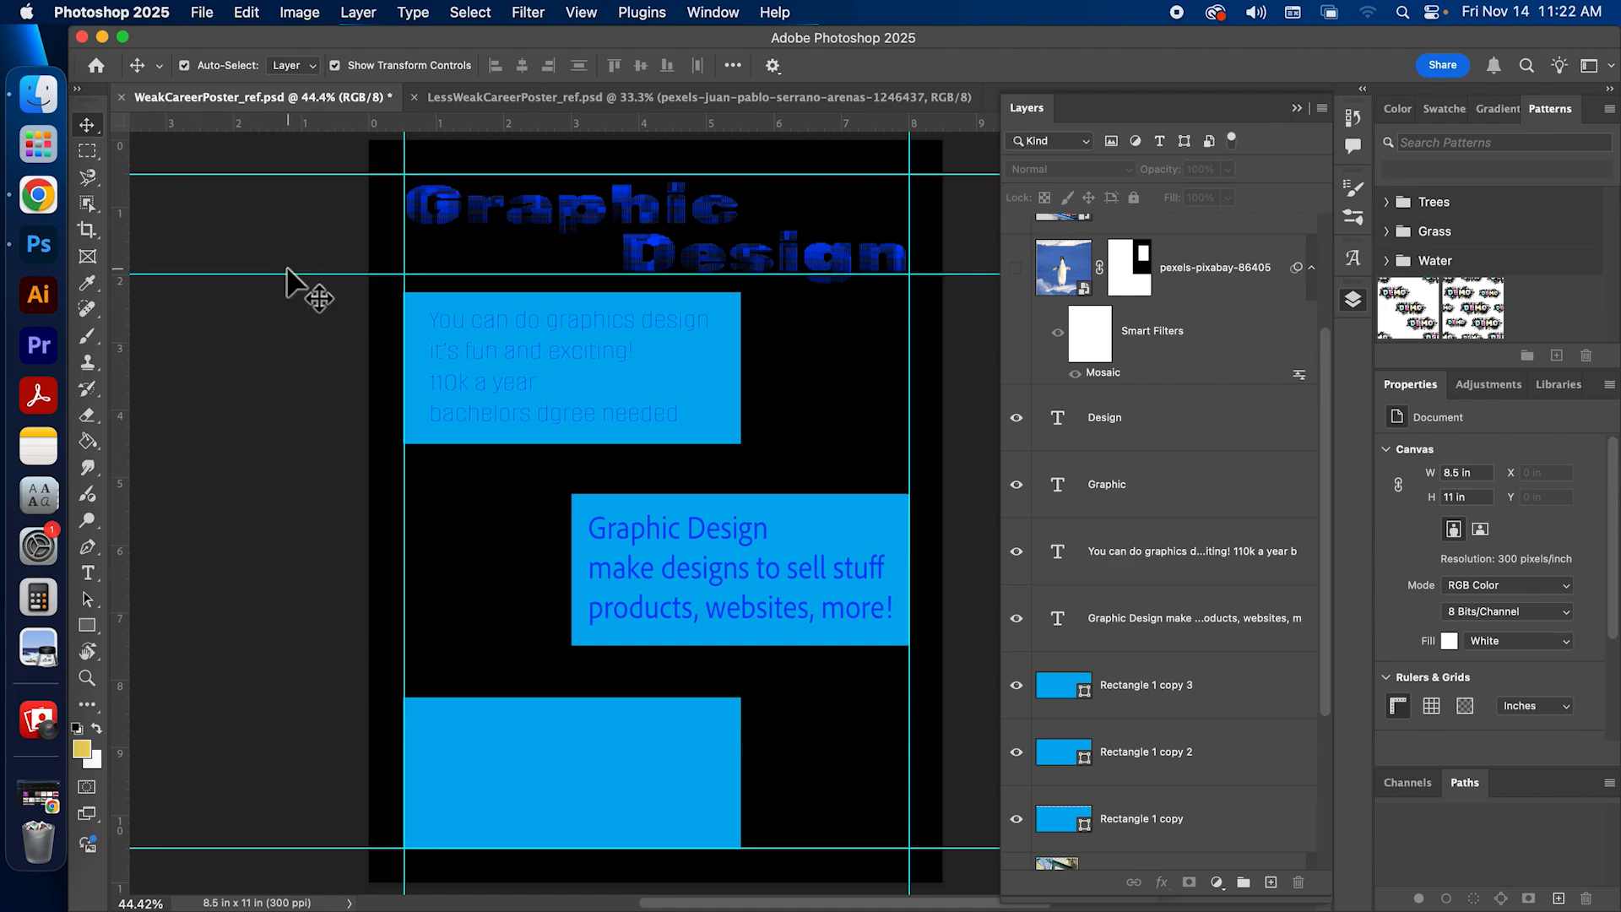
{"action": "left_click_drag", "start_coordinate": [290, 271], "coordinate": [290, 273]}
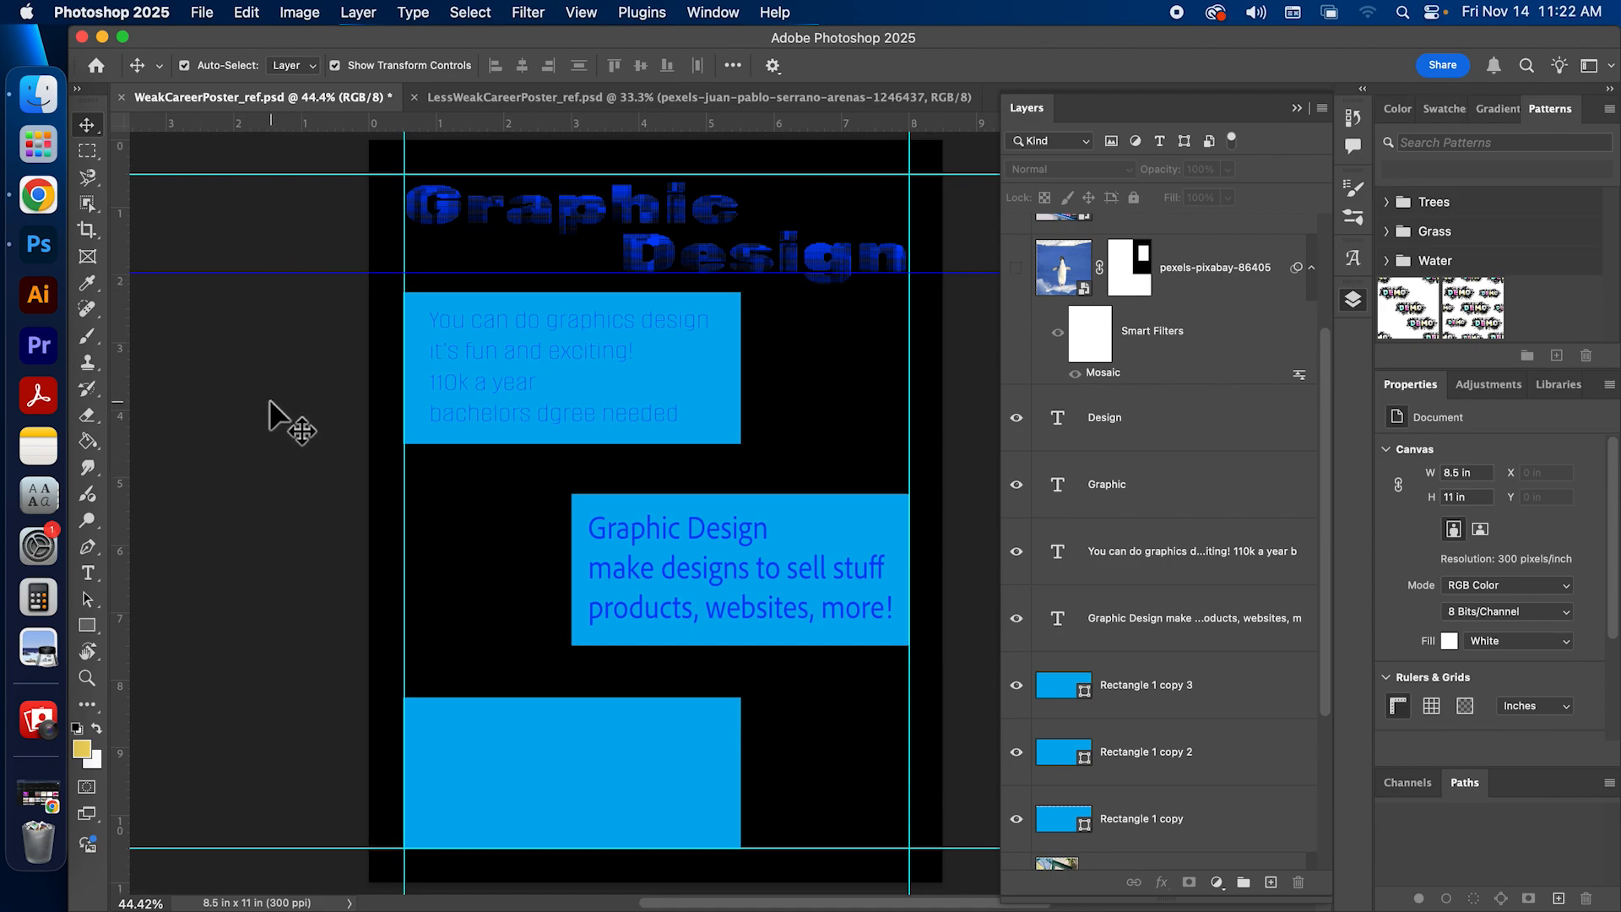
Step: Hide the guides over the poster
{"action": "left_click", "coordinate": [568, 13]}
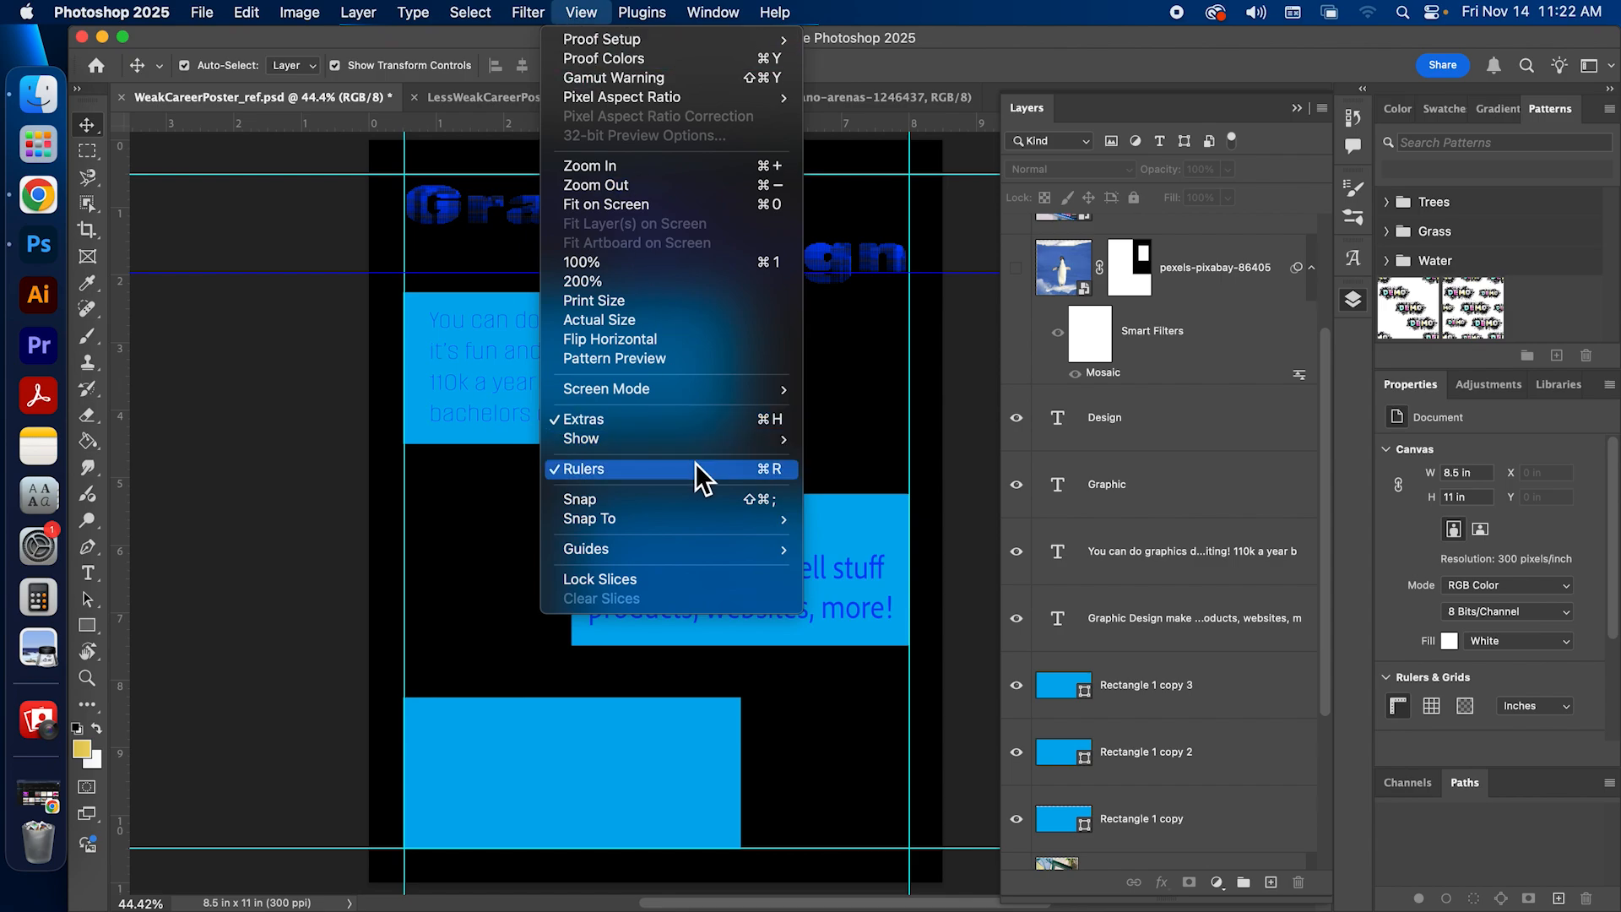
{"action": "mouse_move", "coordinate": [712, 442]}
{"action": "left_click", "coordinate": [889, 514]}
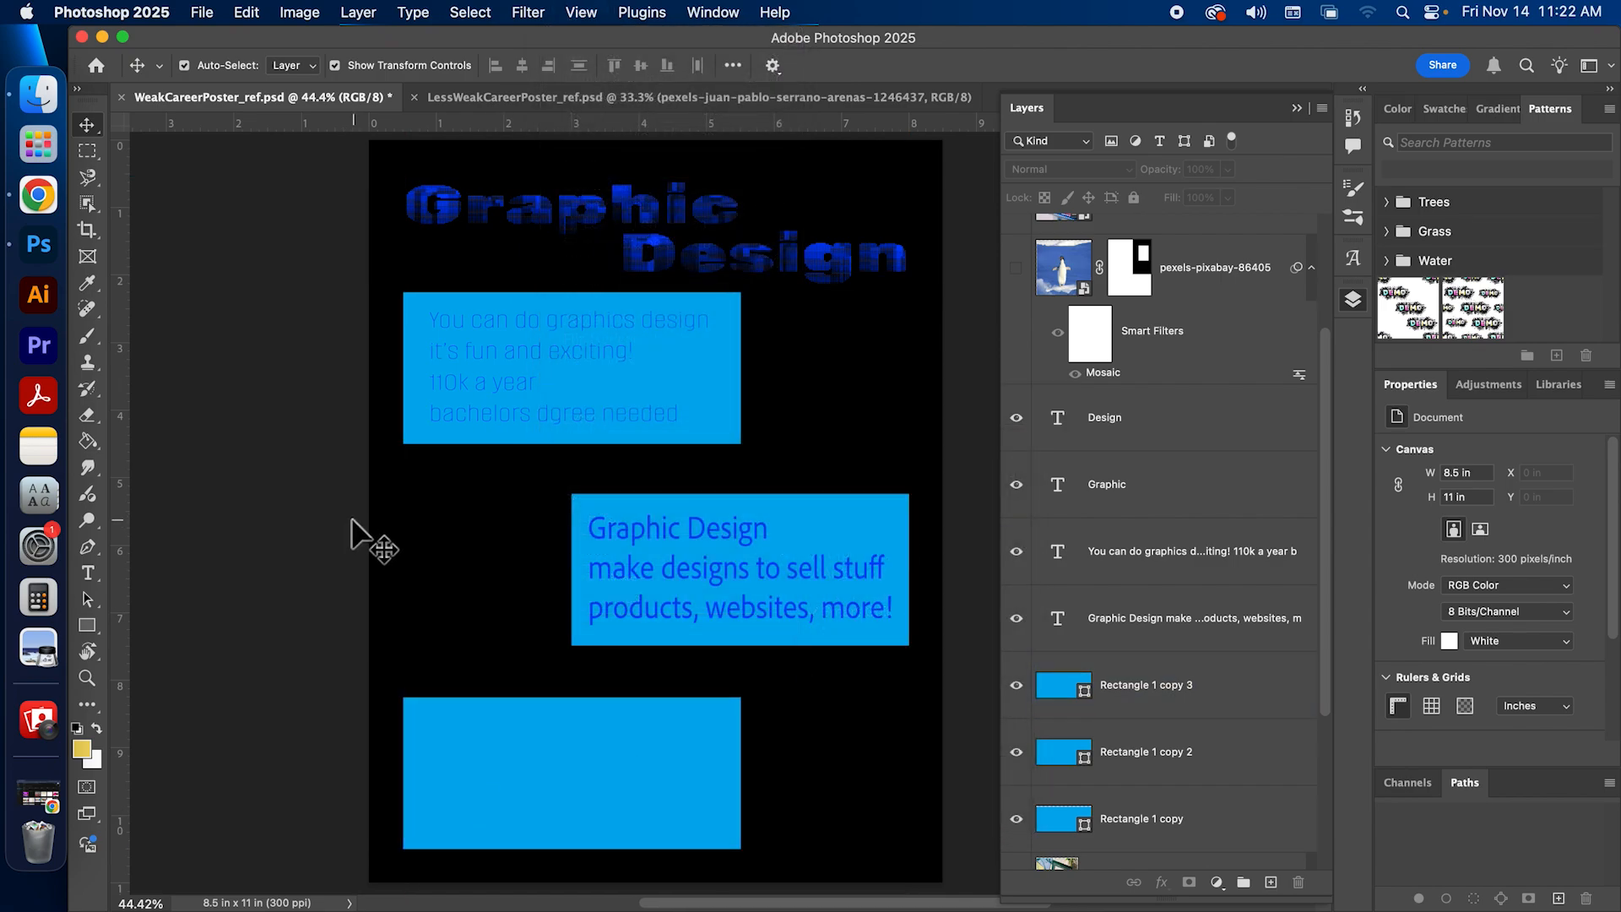